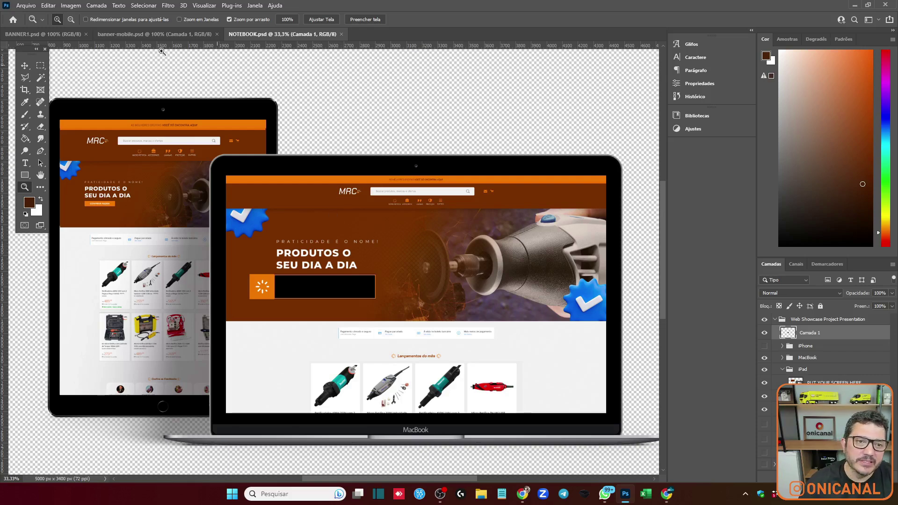
Step: Compare the BANNER1.psd design with the notebook and tablet mockup in NOTEBOOK.psd
click(55, 35)
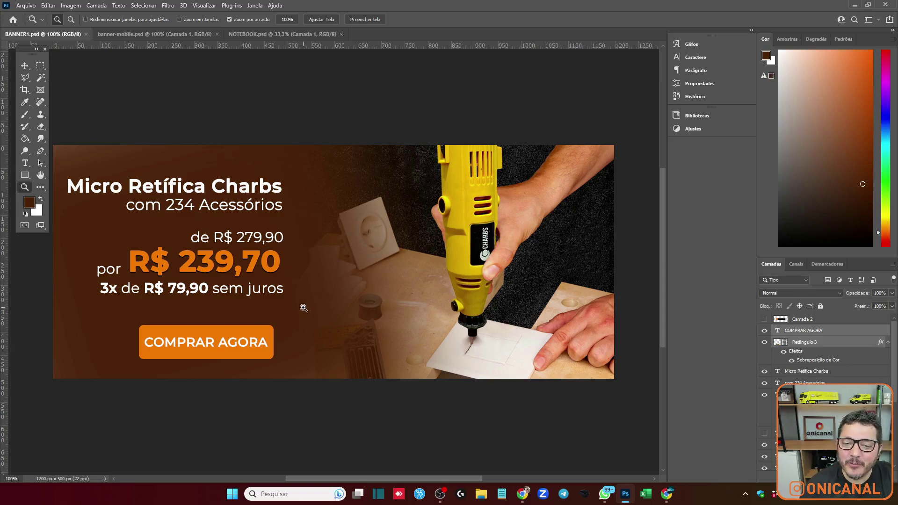
click(279, 36)
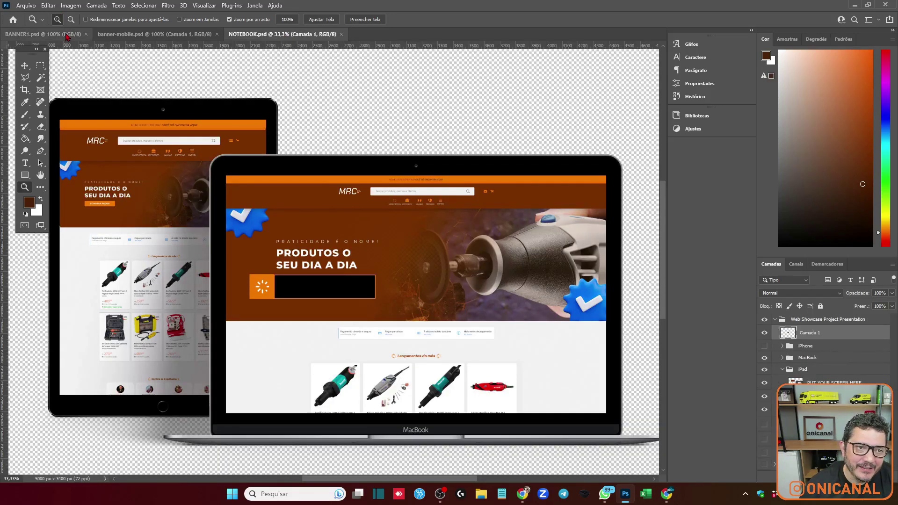
click(67, 35)
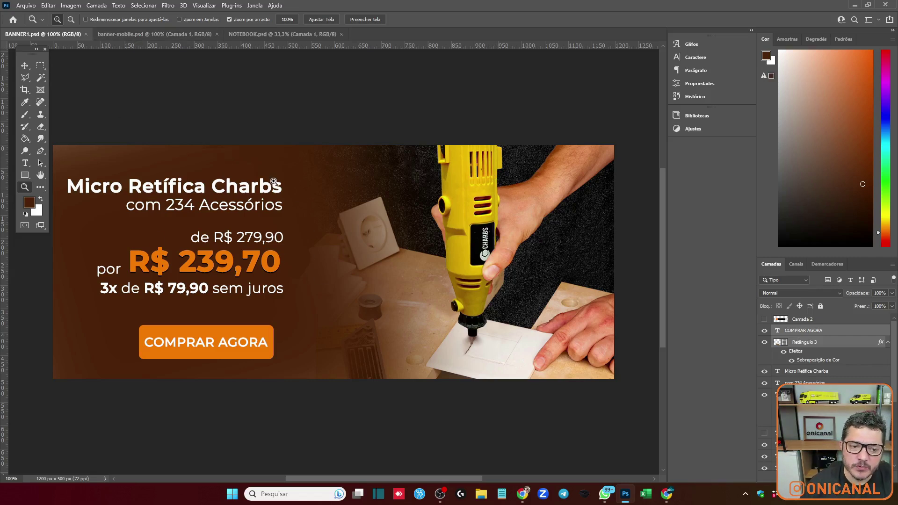
Step: Check the pixel dimensions of banner-mobile.psd without resizing it
click(141, 34)
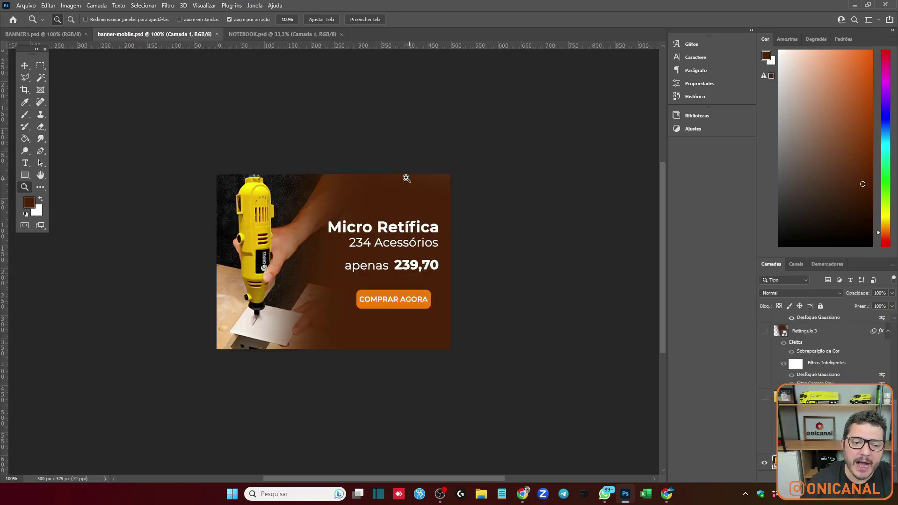
click(71, 6)
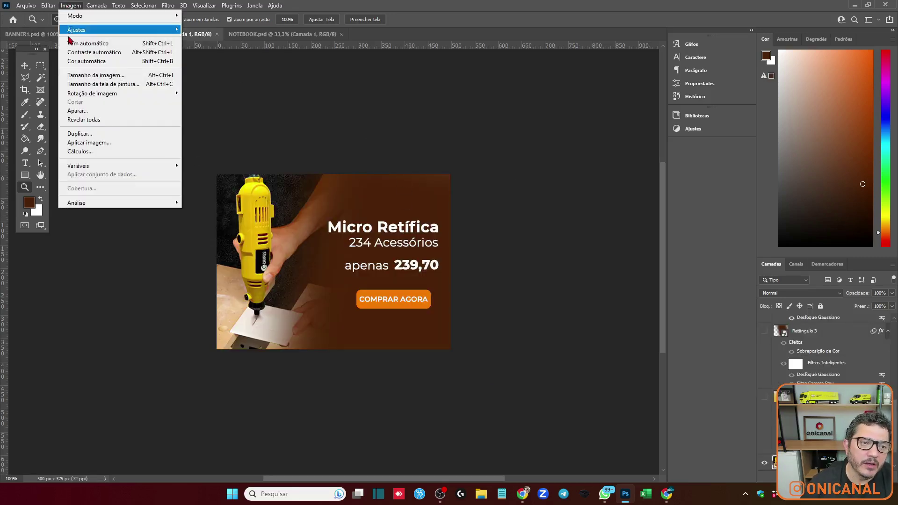
click(76, 76)
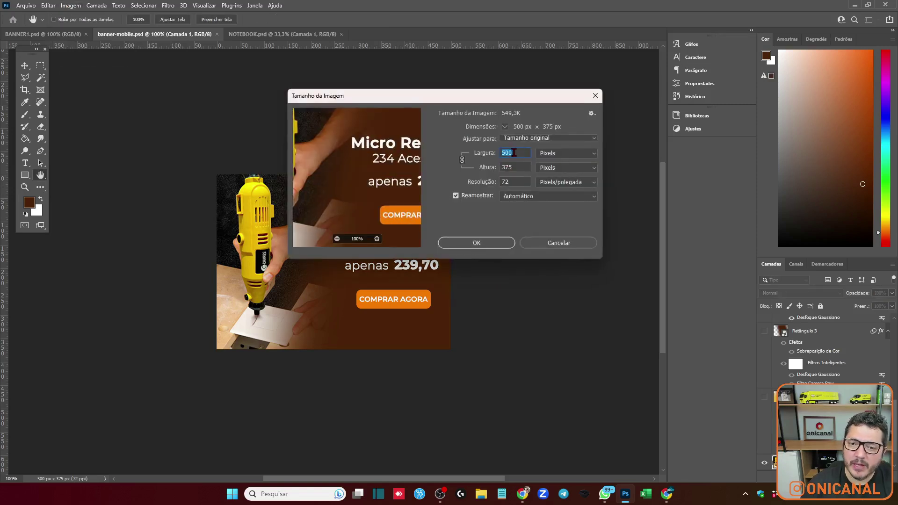
click(558, 243)
Step: Check the pixel dimensions of BANNER1.psd without resizing it
click(43, 34)
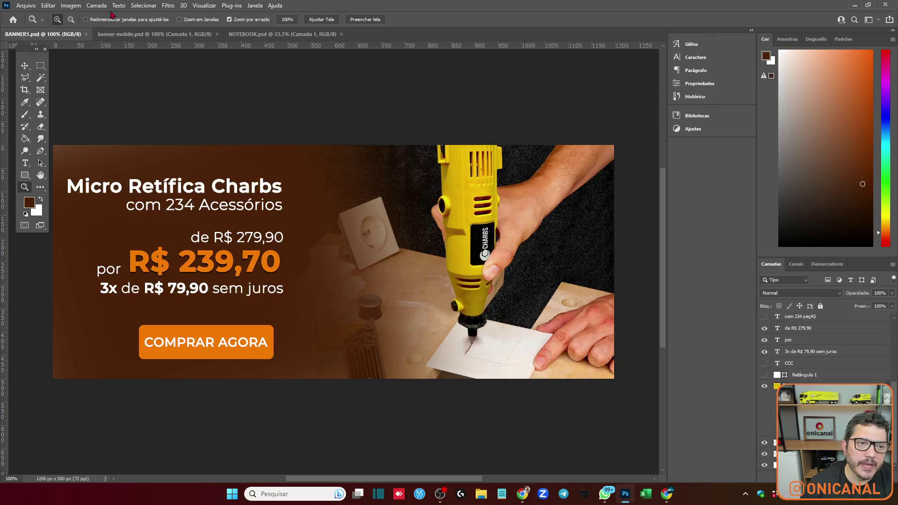
click(71, 6)
click(86, 76)
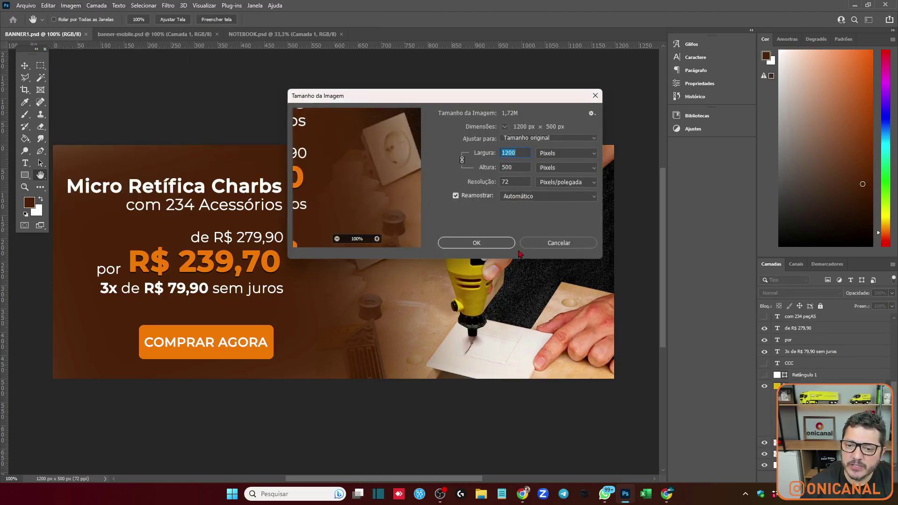
click(575, 243)
key(z)
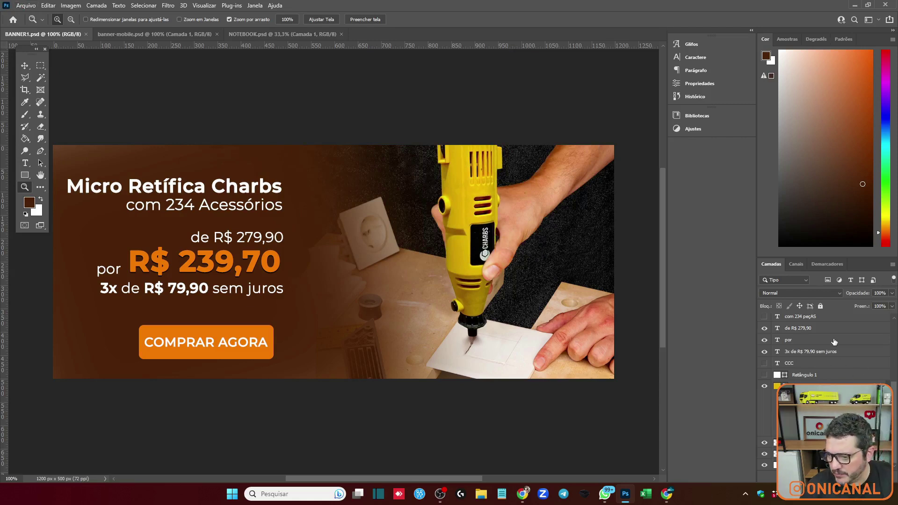
Step: Export BANNER1.psd for the web as a high-quality JPEG named "banners desktop" in the Área de Trabalho folder
scroll(895, 426, up, 5)
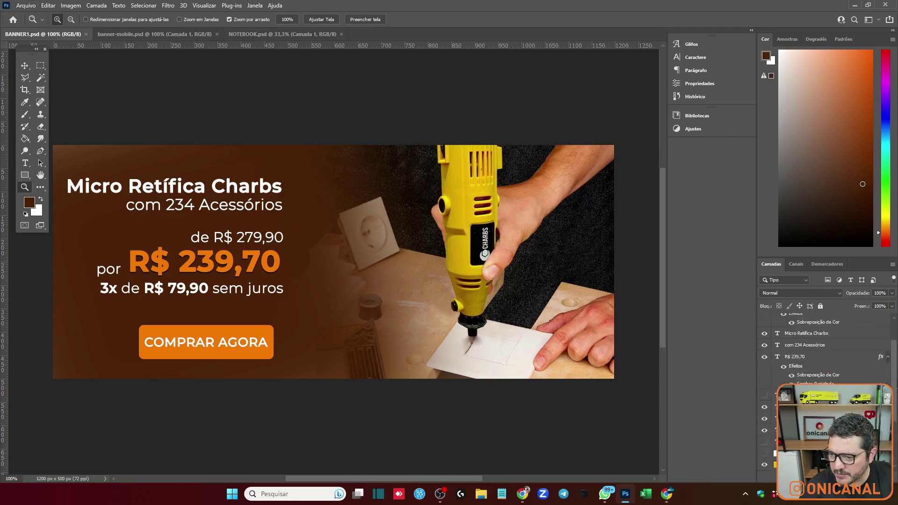
click(26, 5)
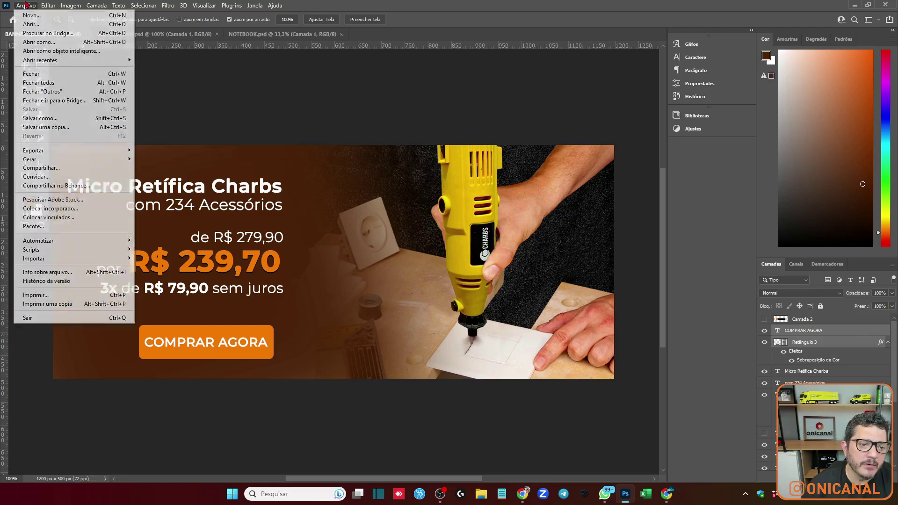
mouse_move(52, 150)
click(179, 190)
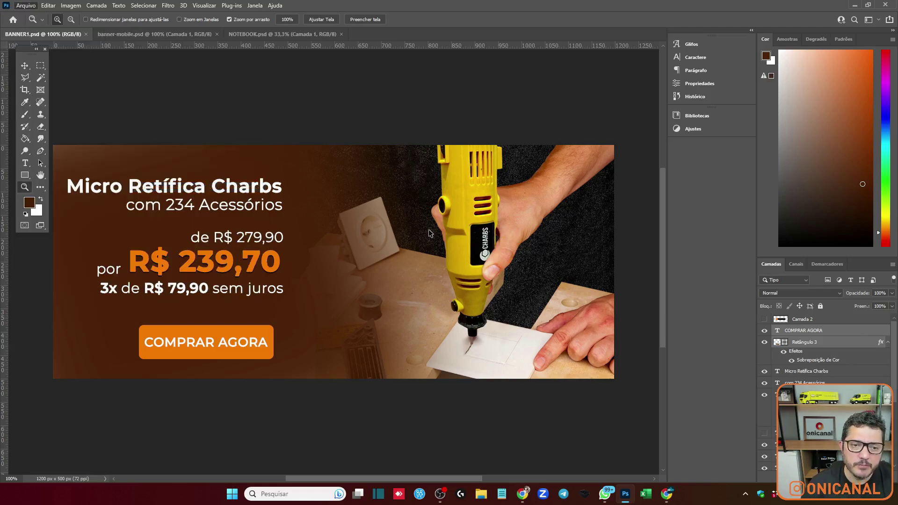
click(416, 383)
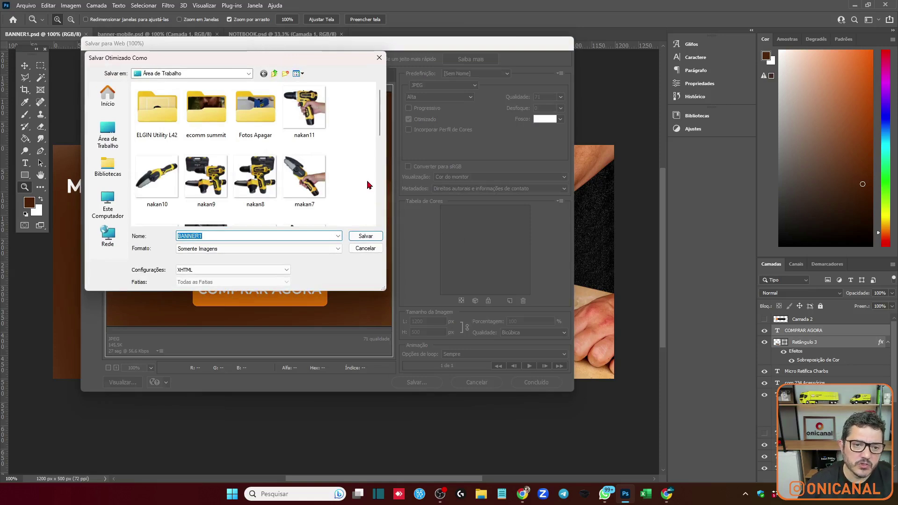
text(banners desktop)
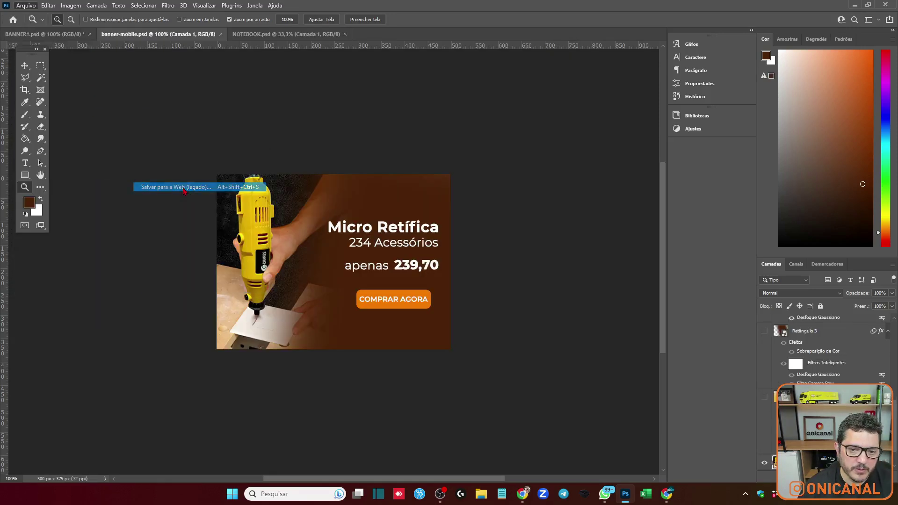
Step: Export banner-mobile.psd for the web, keeping the proposed file name
key(ctrl+alt+shift+s)
click(417, 382)
key(Return)
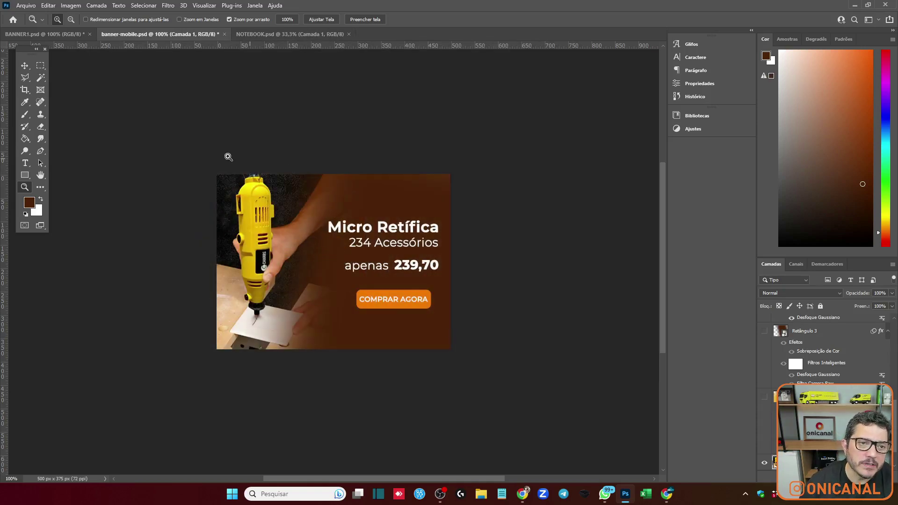
Step: Go back to BANNER1.psd and select the "de R$ 279,90" text layer
click(60, 34)
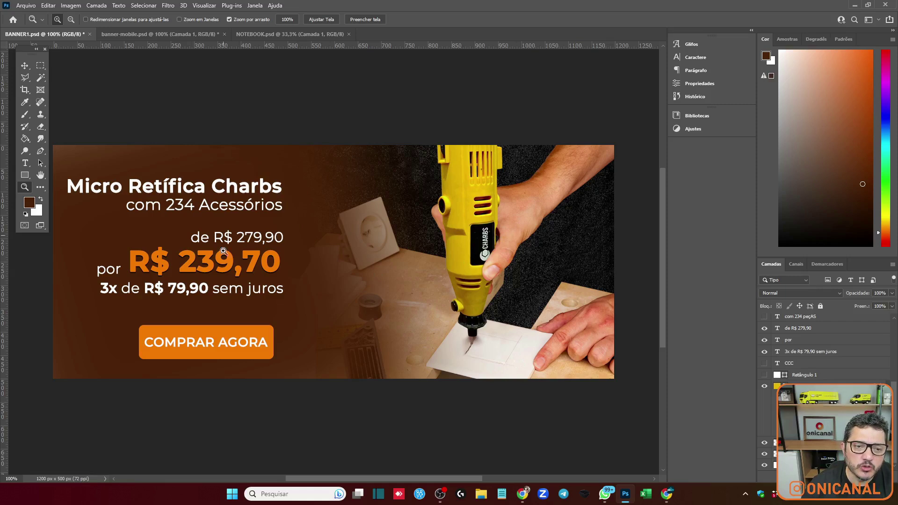
click(809, 328)
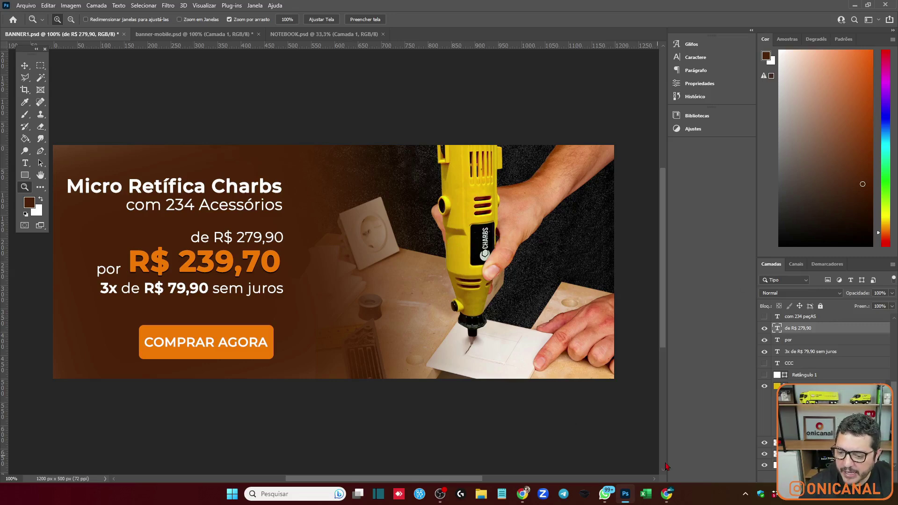
Step: Switch to the Yampi theme editor in the browser and set the Banner principal section's banner width to Fixa
click(668, 501)
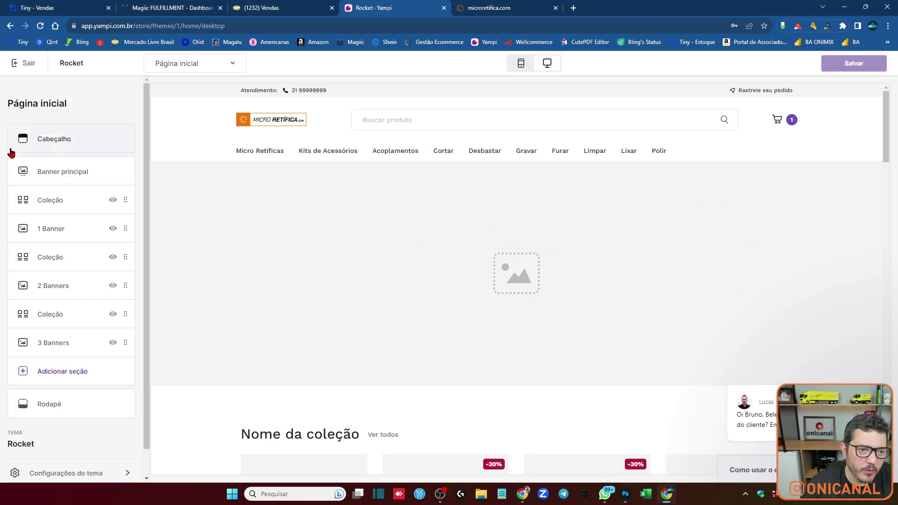
click(55, 169)
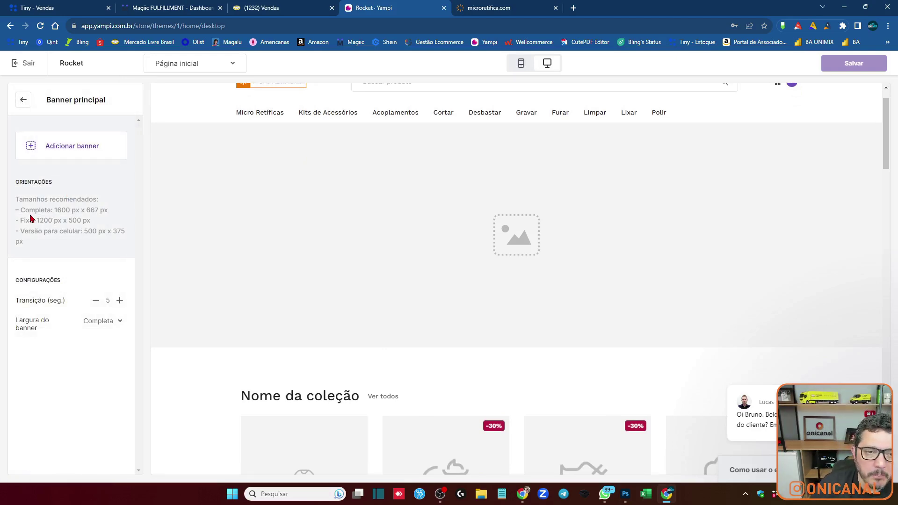
click(488, 6)
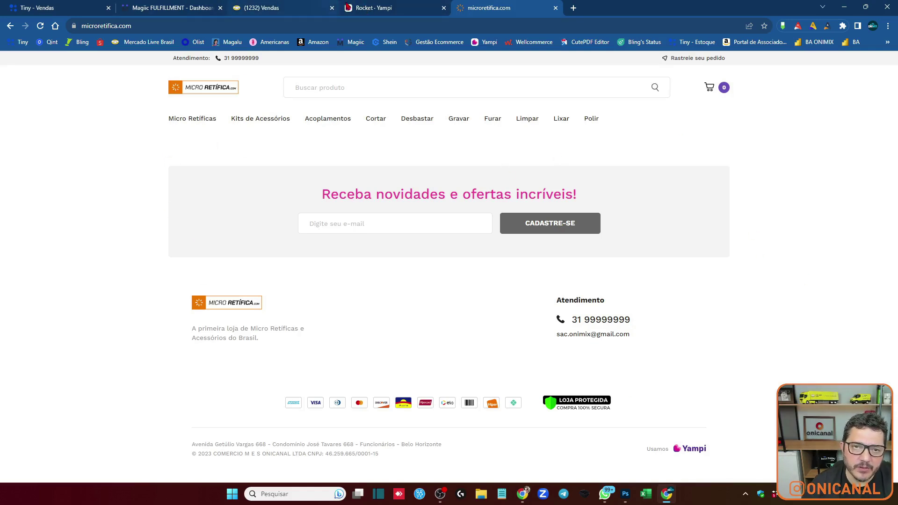
click(348, 11)
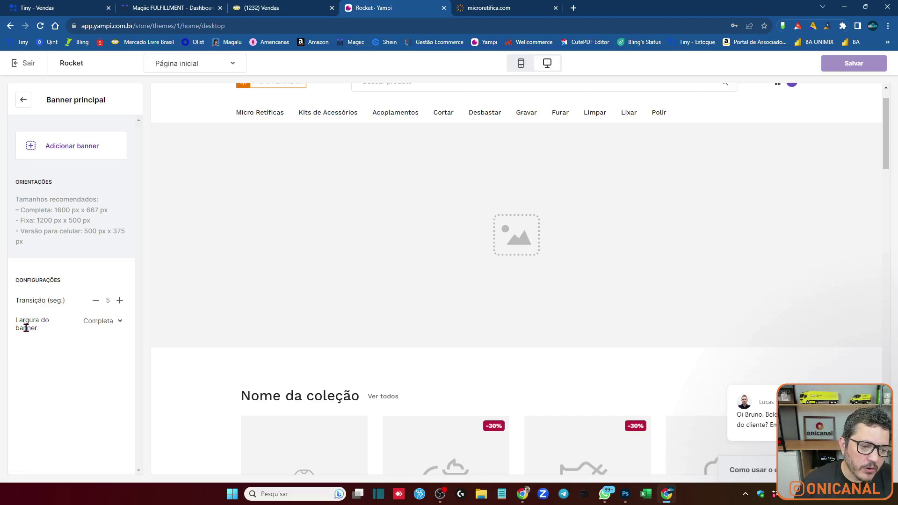
click(103, 322)
click(89, 333)
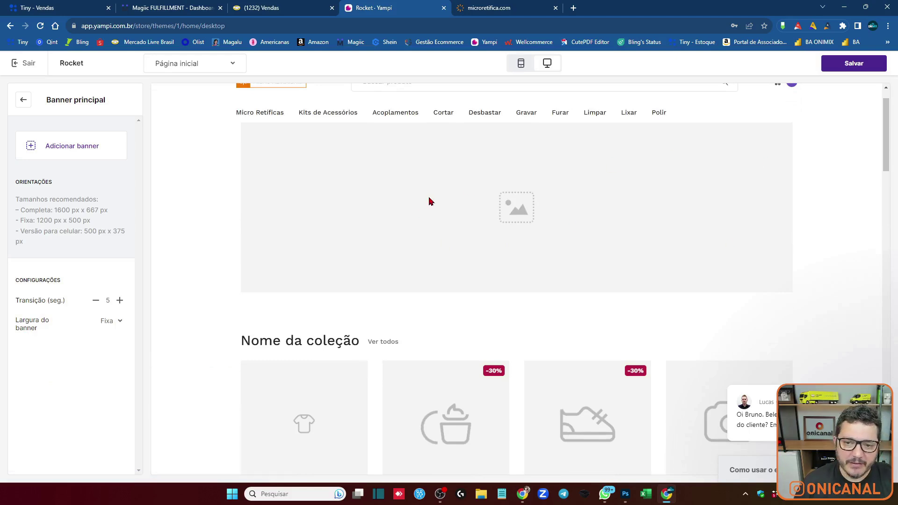
Step: Start creating a new banner for the main banner section and name it "Banner Principal 1"
click(78, 157)
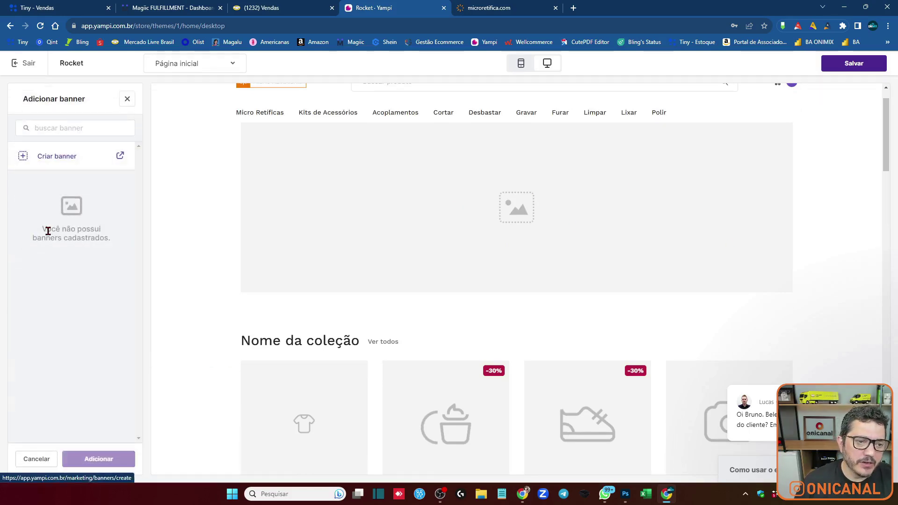
click(45, 162)
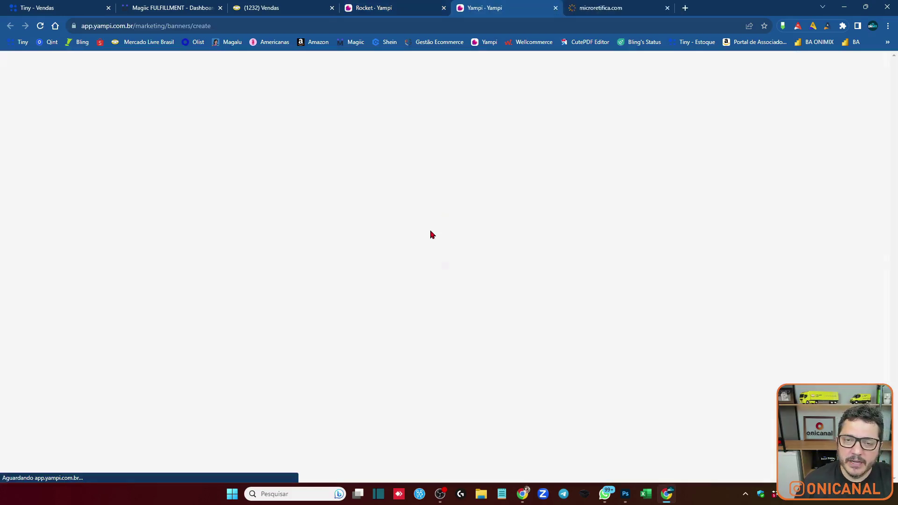
text(Banner Principal 1)
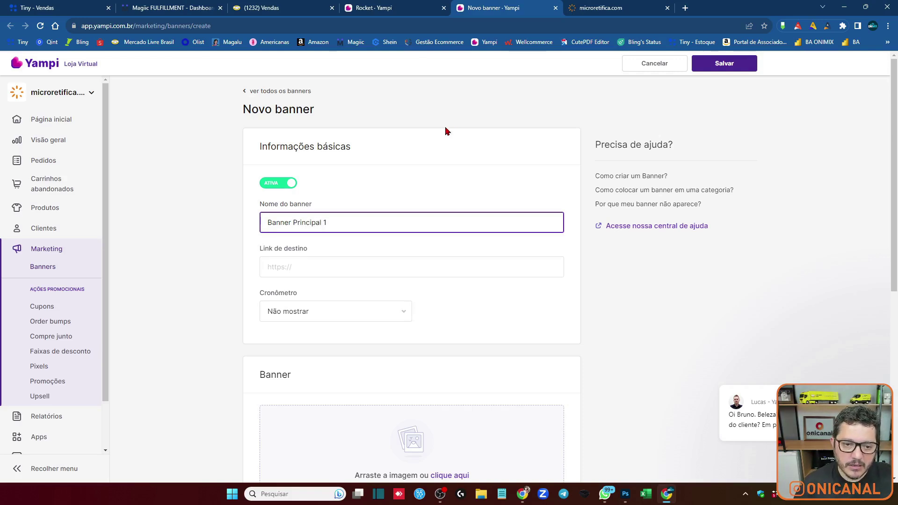
Step: Copy the store page address of Micro Retífica Com 234 Acessórios E Maleta Mini Furadeira into the banner's destination link
scroll(450, 129, down, 1)
click(317, 214)
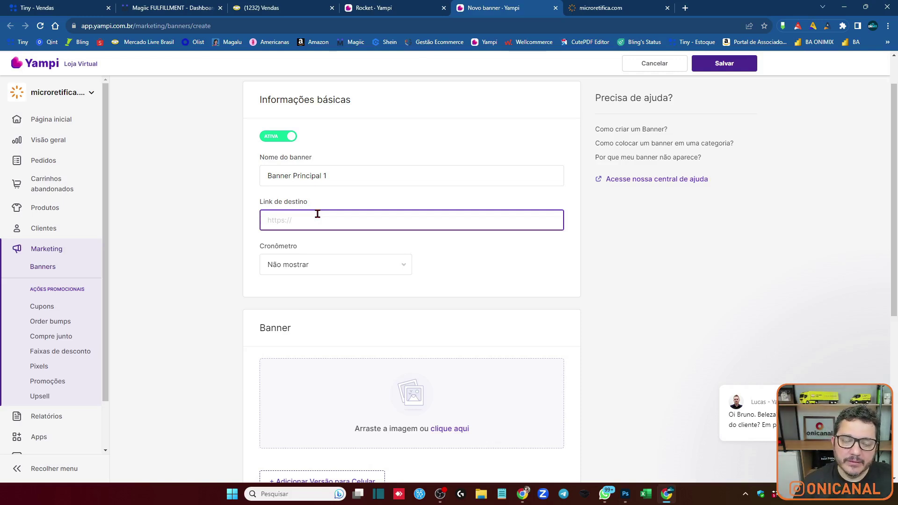
click(568, 9)
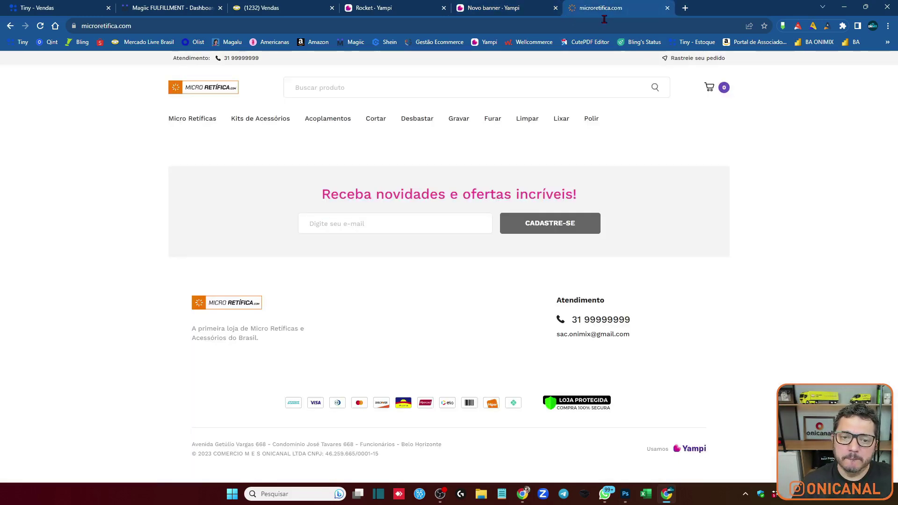
click(205, 121)
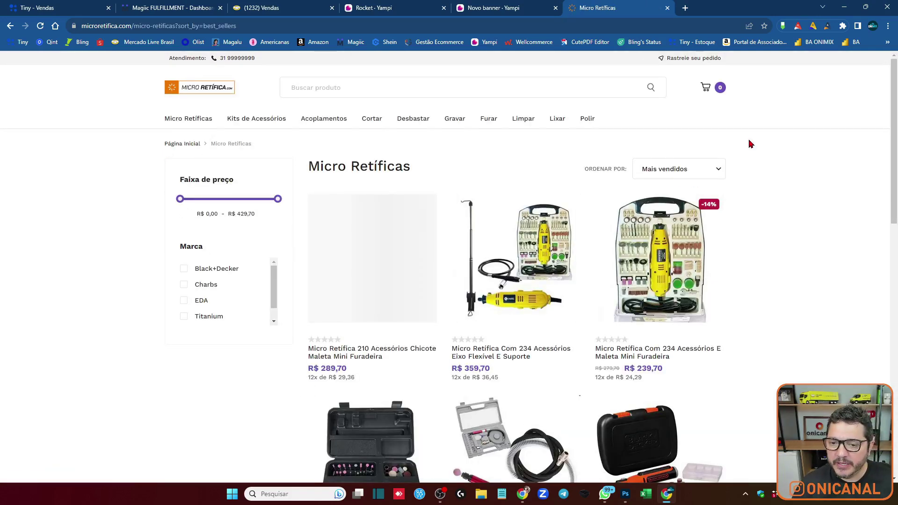
click(663, 241)
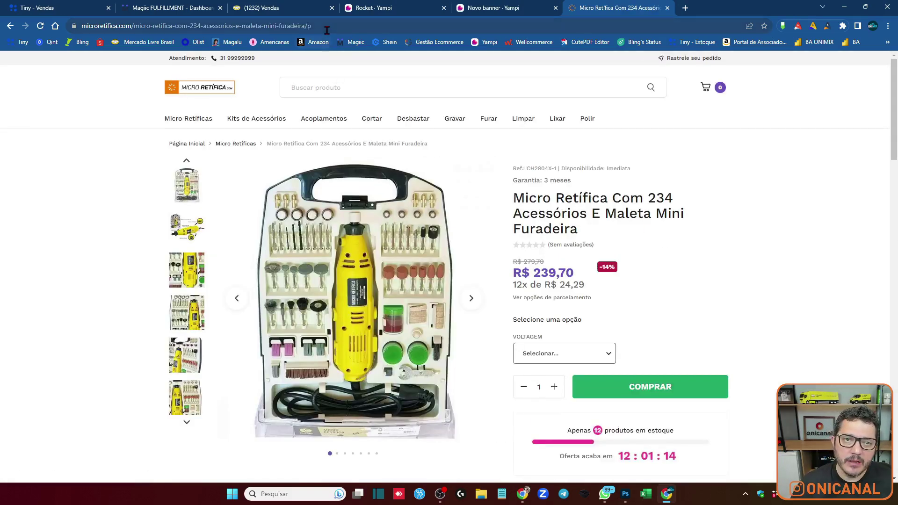
click(326, 26)
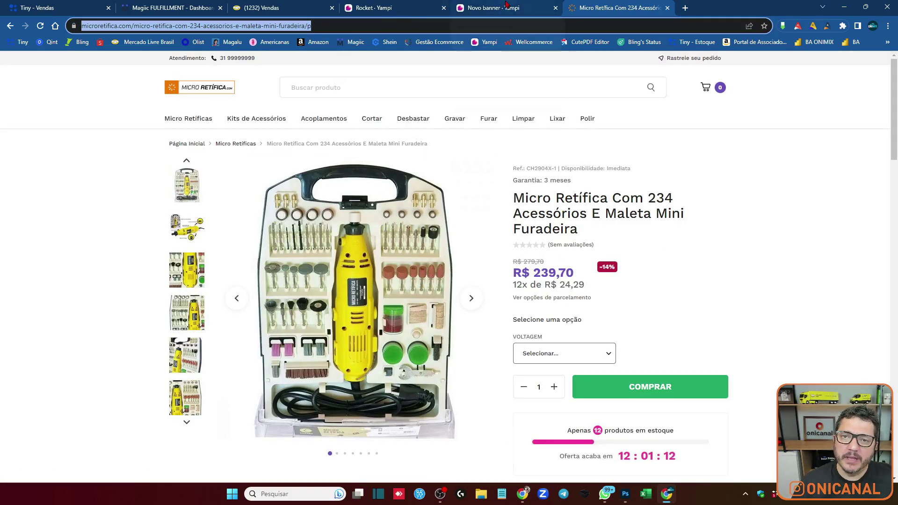
click(507, 7)
text(https://www.microretifica.com/micro-retifica-com-234-acessorios-e-maleta-mini-furadeira)
Step: Set the banner's timer to Mostrar and upload the exported desktop banner image
click(302, 272)
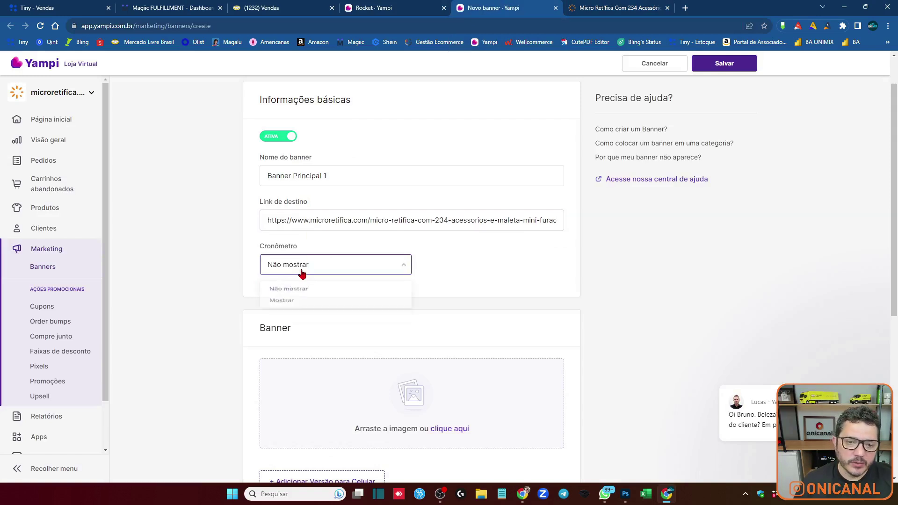
click(284, 309)
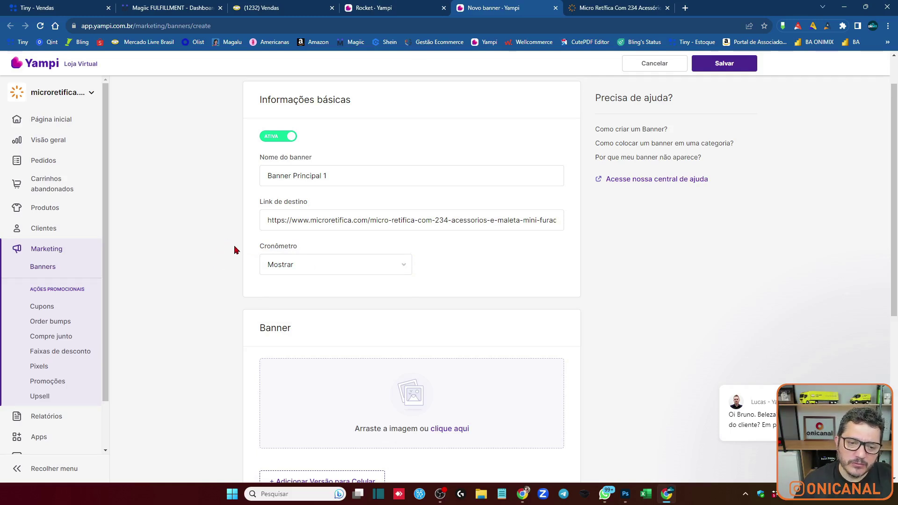
scroll(598, 253, down, 3)
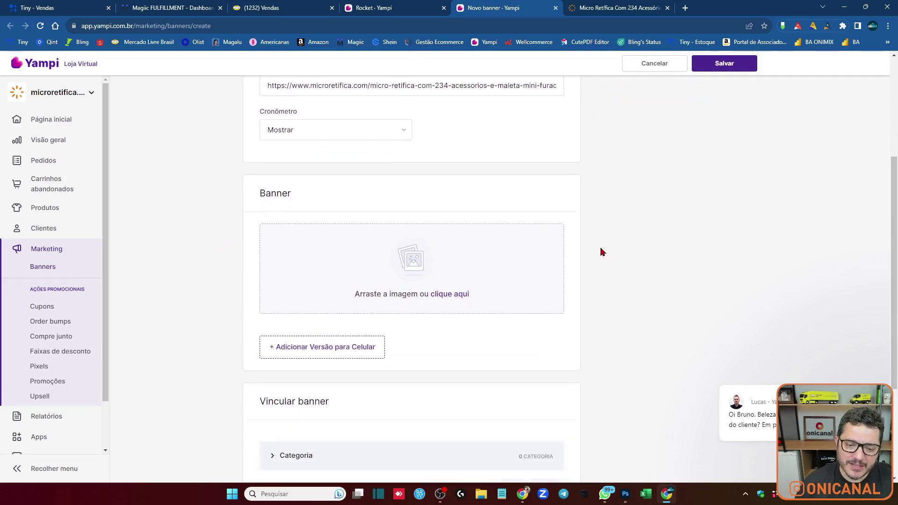
click(449, 287)
double_click(342, 140)
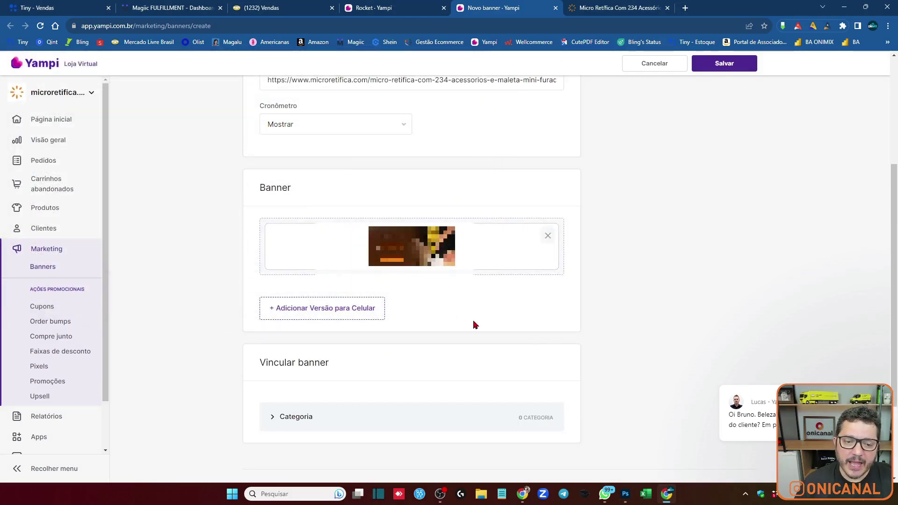
Step: Add the banner-mobile image as the banner's mobile version, save the banner and return to the banner list
click(308, 310)
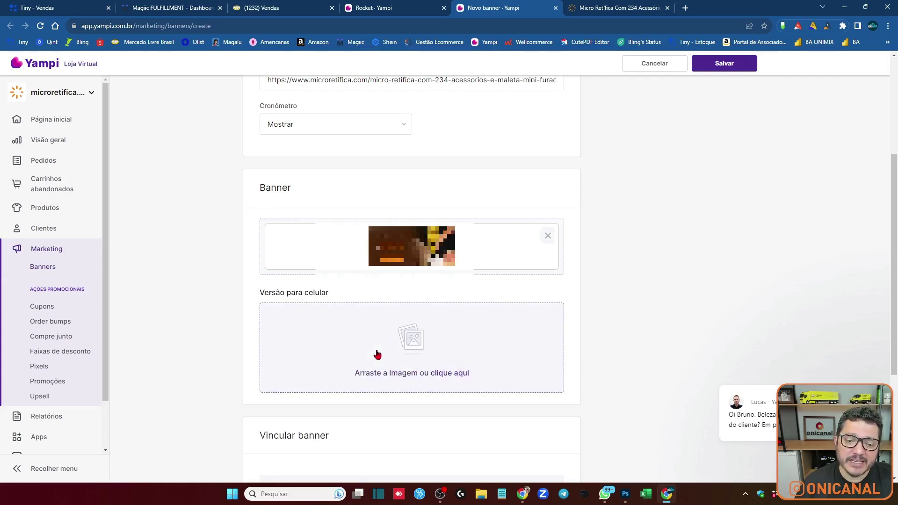
click(413, 339)
click(286, 141)
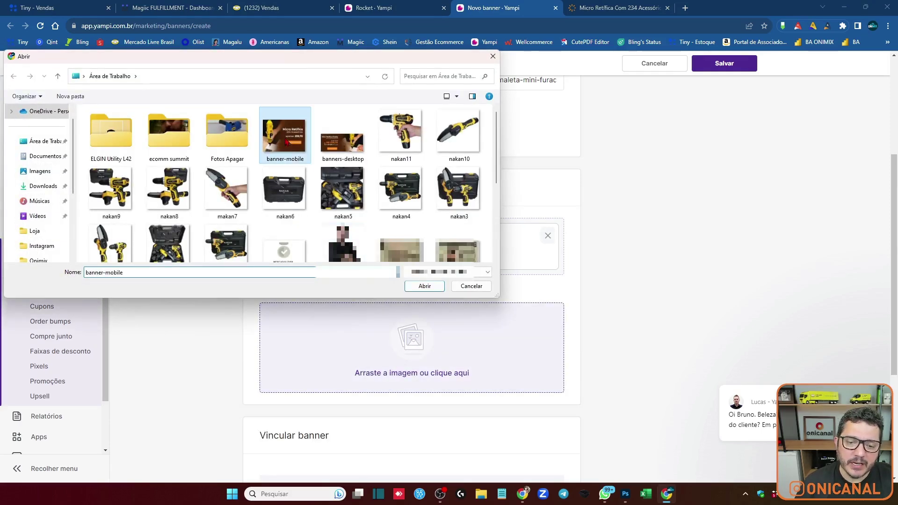
double_click(287, 142)
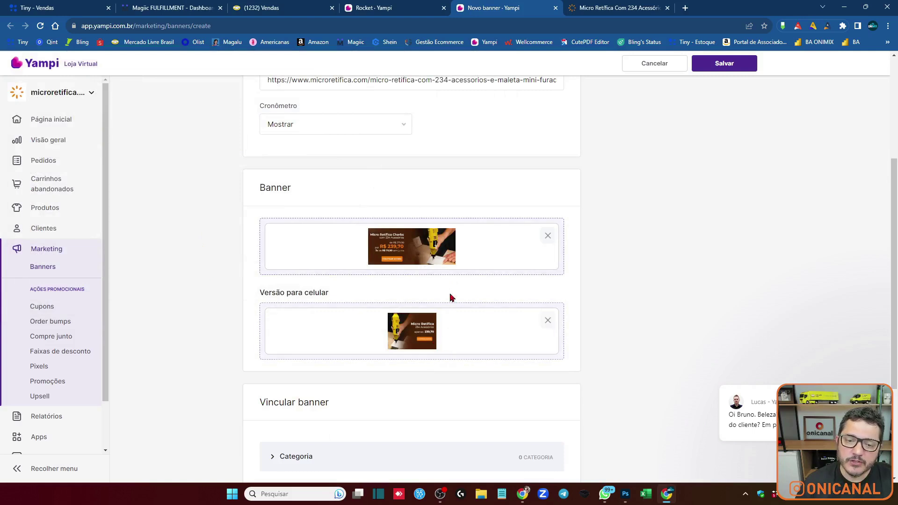
scroll(696, 228, down, 3)
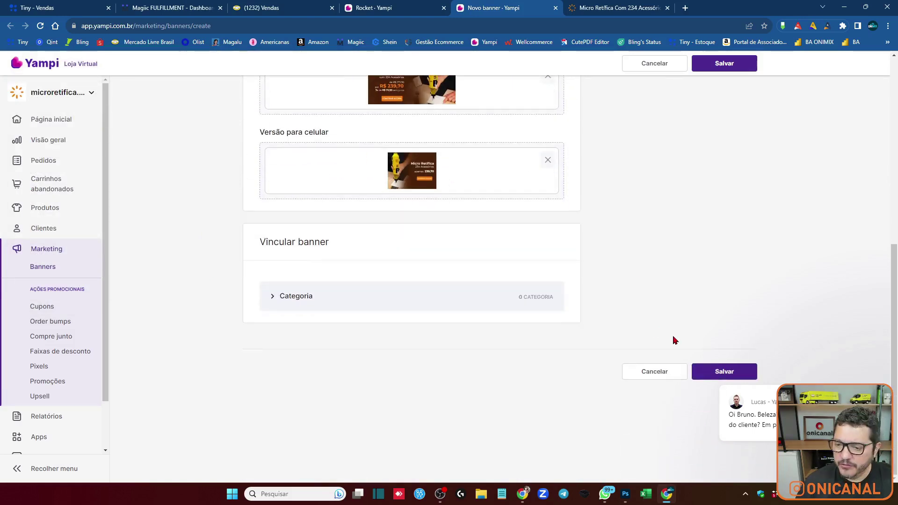
click(713, 364)
click(242, 90)
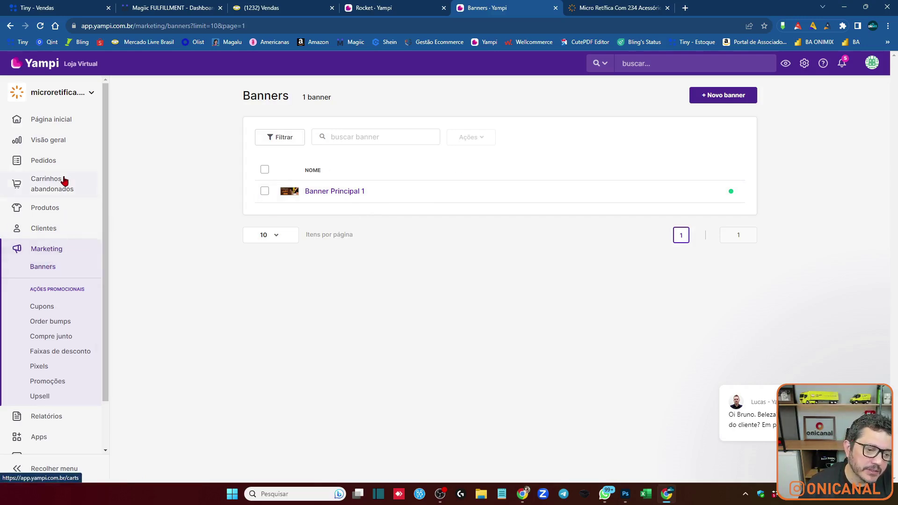
Step: Return to the Rocket theme editor and add Banner Principal 1 to the Banner principal section
scroll(62, 197, down, 2)
click(41, 404)
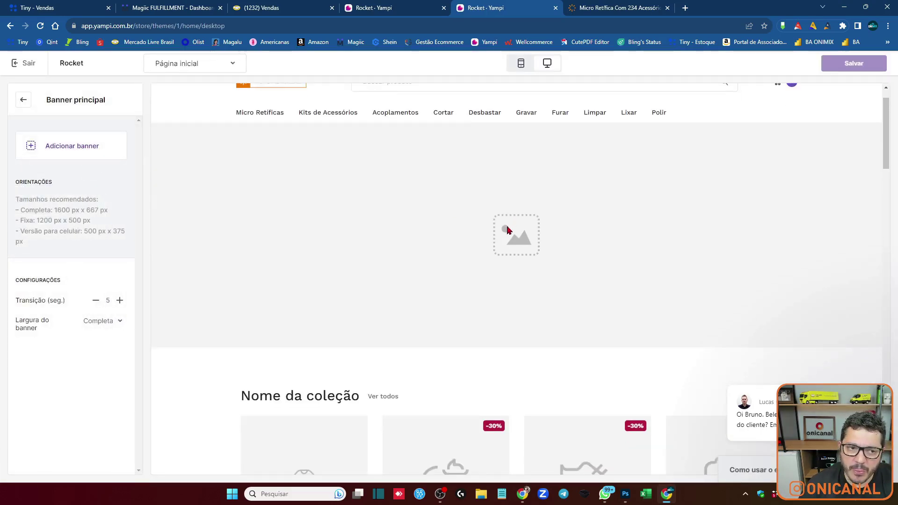
click(52, 145)
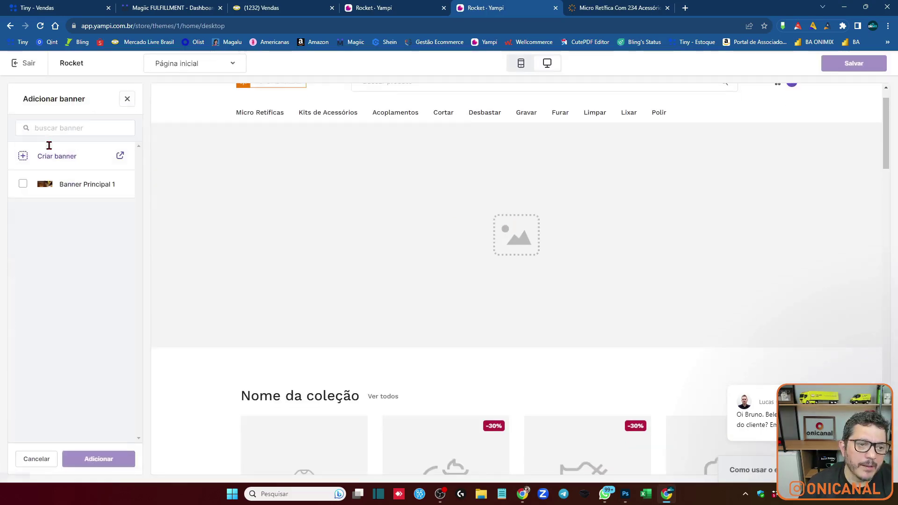
click(22, 183)
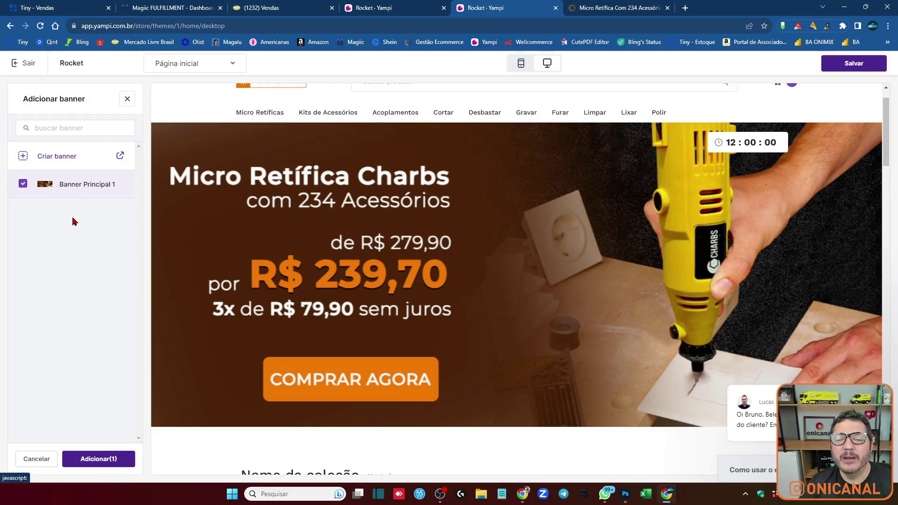
click(92, 460)
Step: Preview the home page with the new banner in both the mobile and desktop layouts
scroll(547, 183, down, 7)
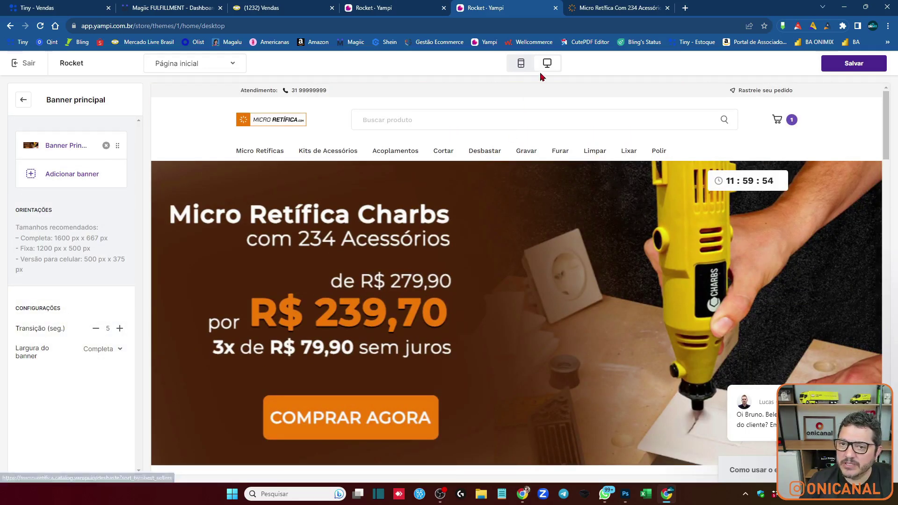
click(520, 65)
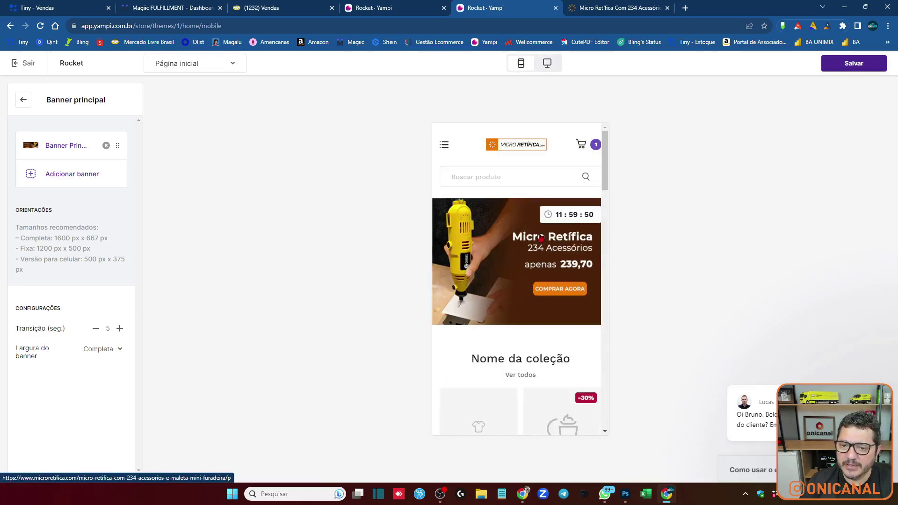
scroll(570, 218, down, 1)
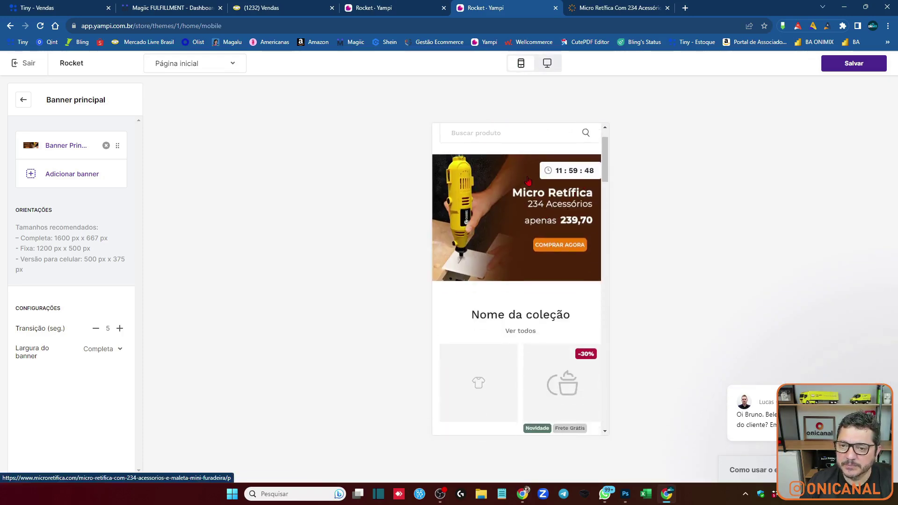
scroll(519, 192, up, 1)
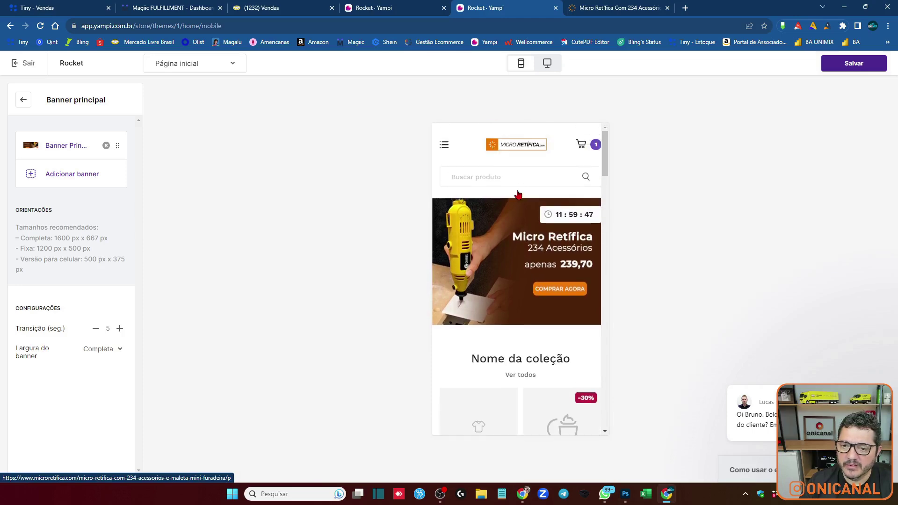
click(546, 63)
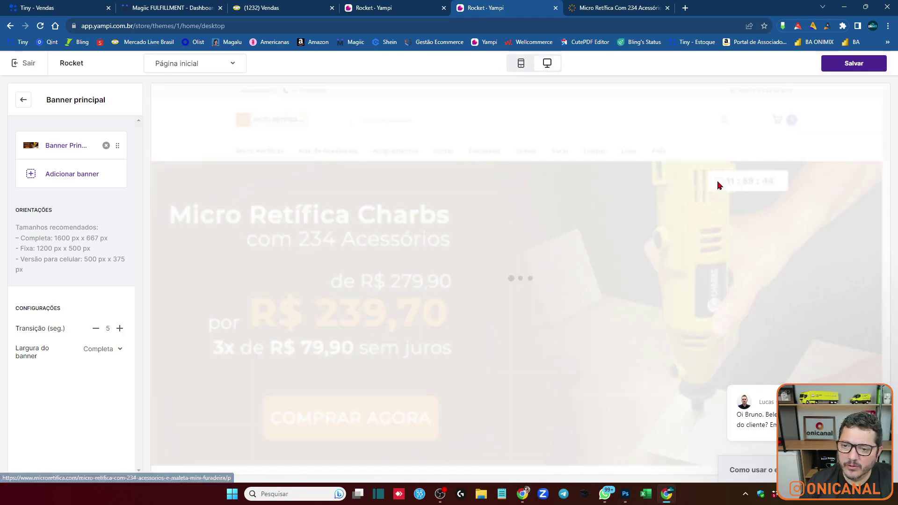
scroll(719, 185, down, 5)
scroll(596, 241, up, 5)
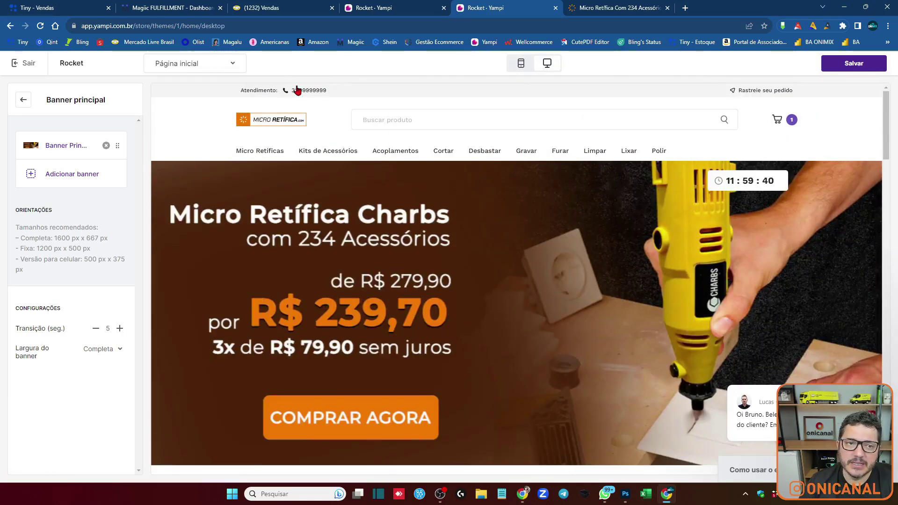
Step: Check the published store's home page from the open product page, and close that page
click(594, 15)
right_click(599, 10)
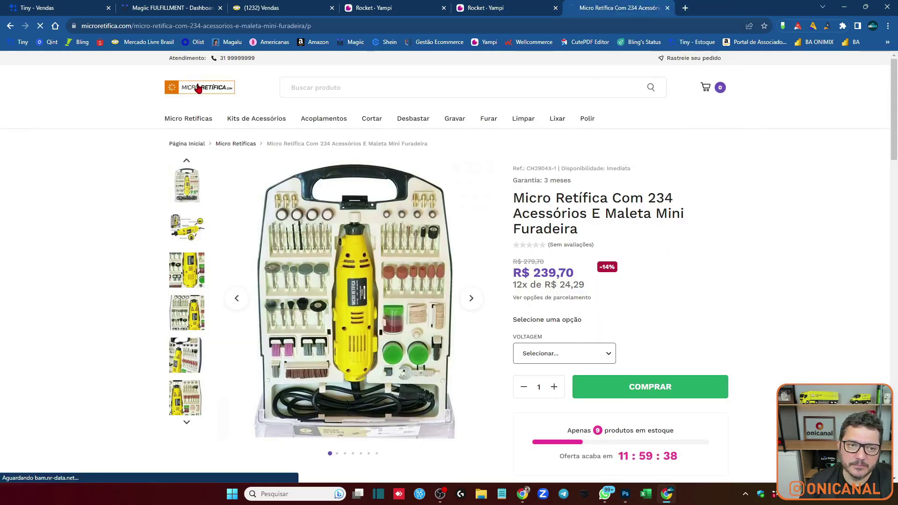
click(202, 87)
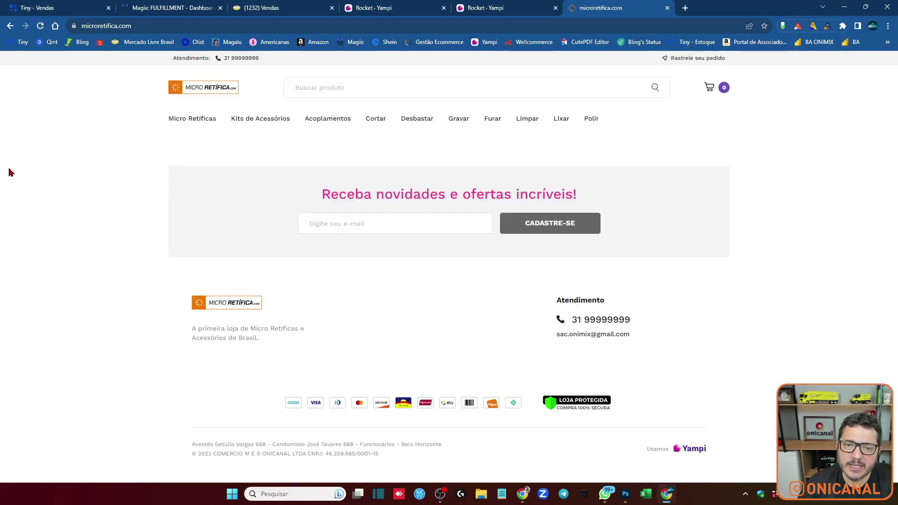
click(667, 8)
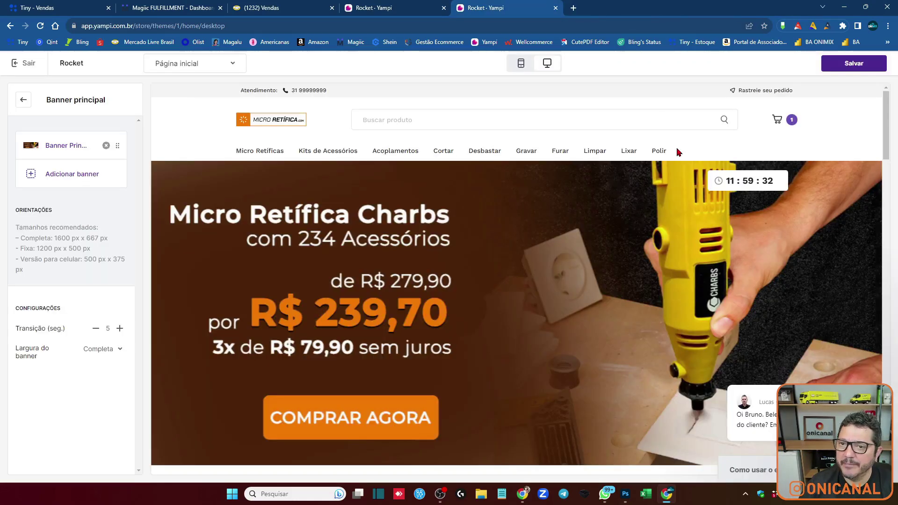
Step: Save the Rocket theme changes and open the live store
click(853, 64)
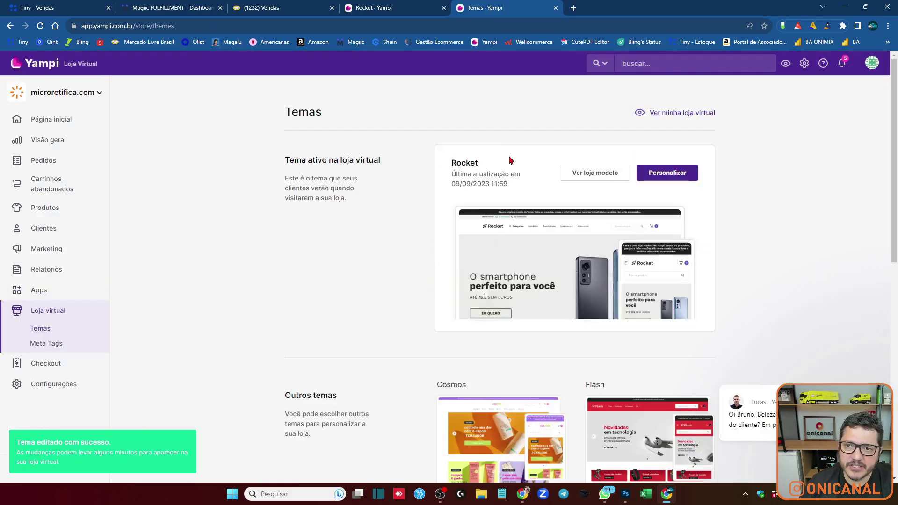
click(786, 63)
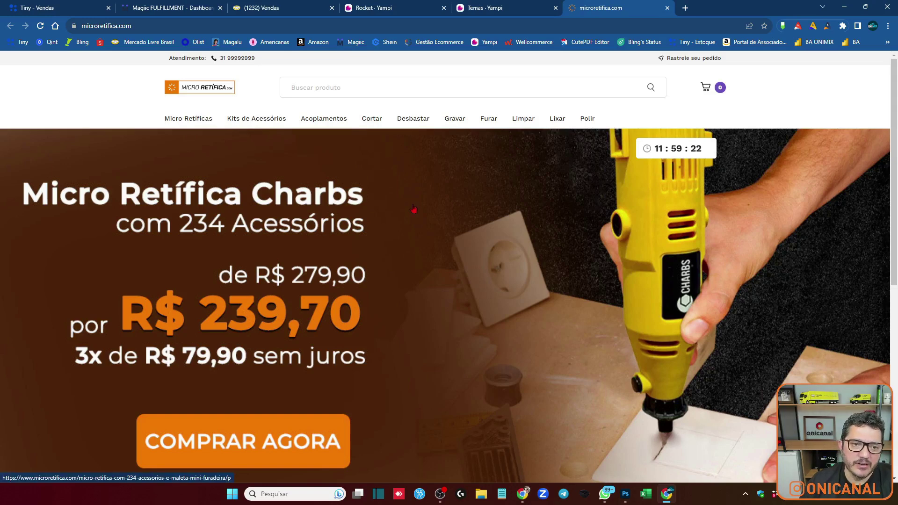
Step: Examine how the main banner fits the live store's home page at 67% and 80% page zoom
key(ctrl+minus)
key(ctrl+minus)
key(ctrl+minus)
key(ctrl+minus)
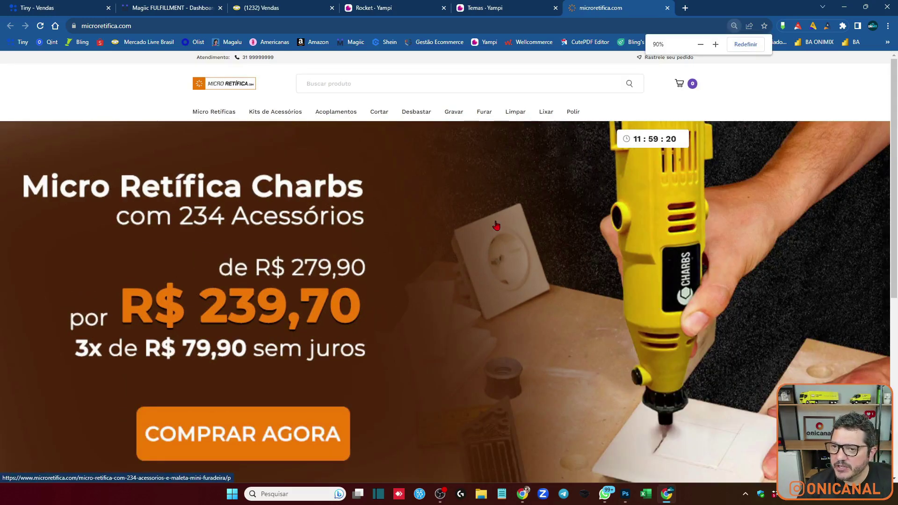
scroll(414, 224, down, 5)
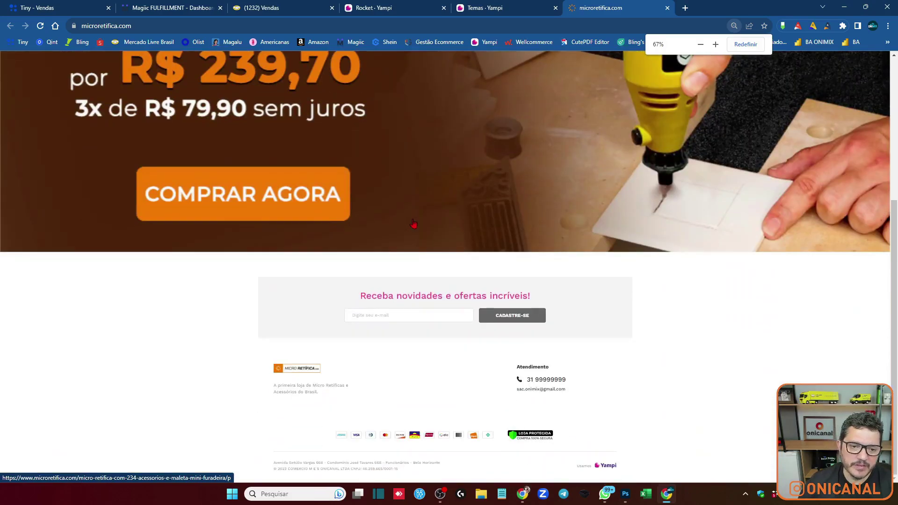
scroll(414, 224, up, 5)
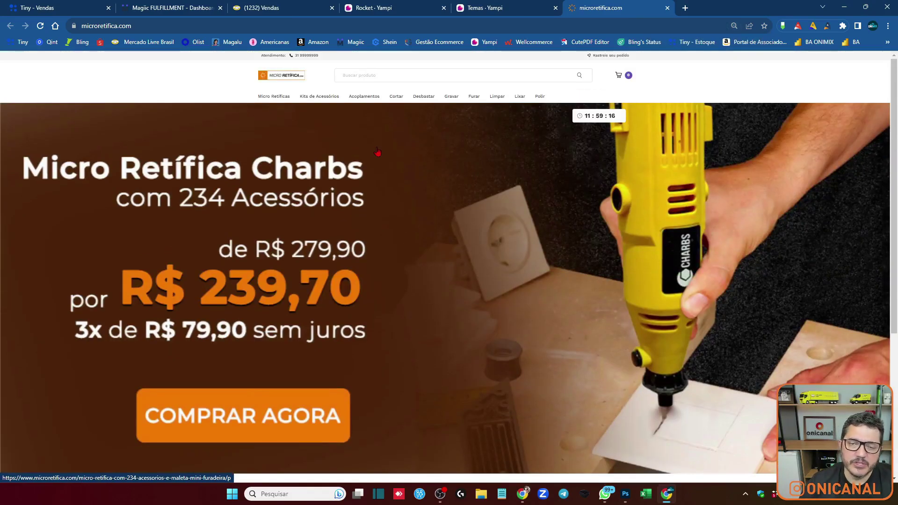
key(ctrl+shift+Tab)
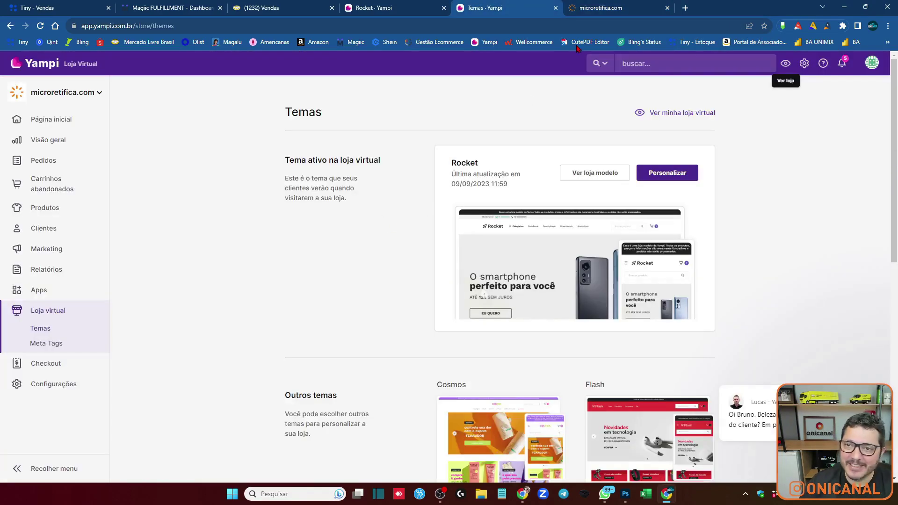
click(585, 11)
key(ctrl+plus)
key(ctrl+plus)
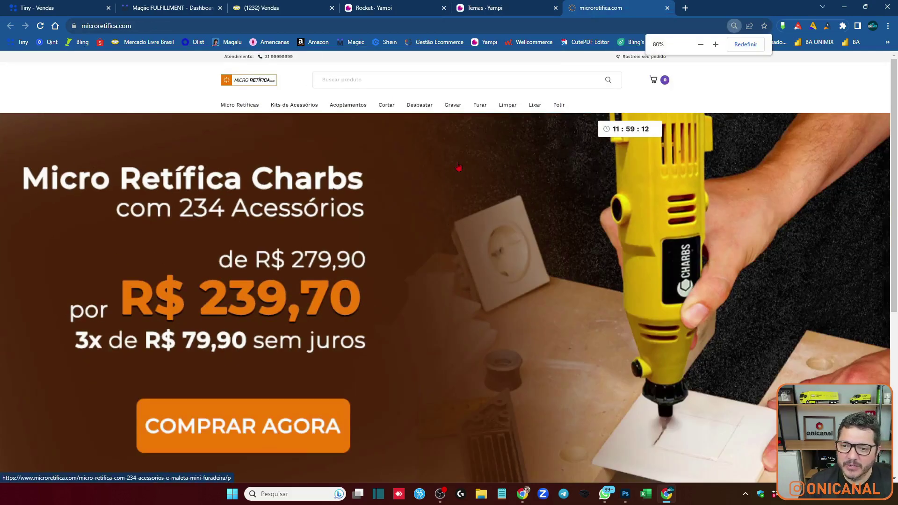
scroll(458, 167, down, 6)
scroll(451, 186, up, 8)
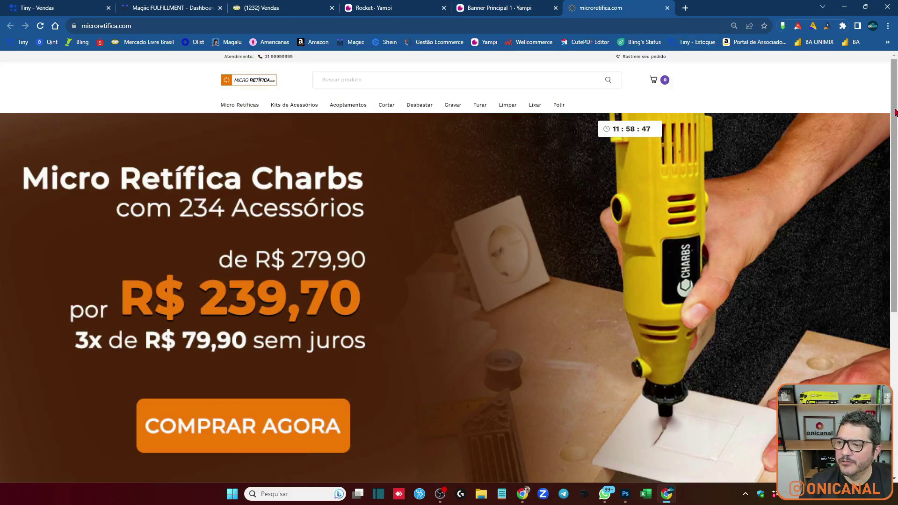
Step: Compare the Banner Principal 1 settings and images with the banner on the live store's home page
click(491, 8)
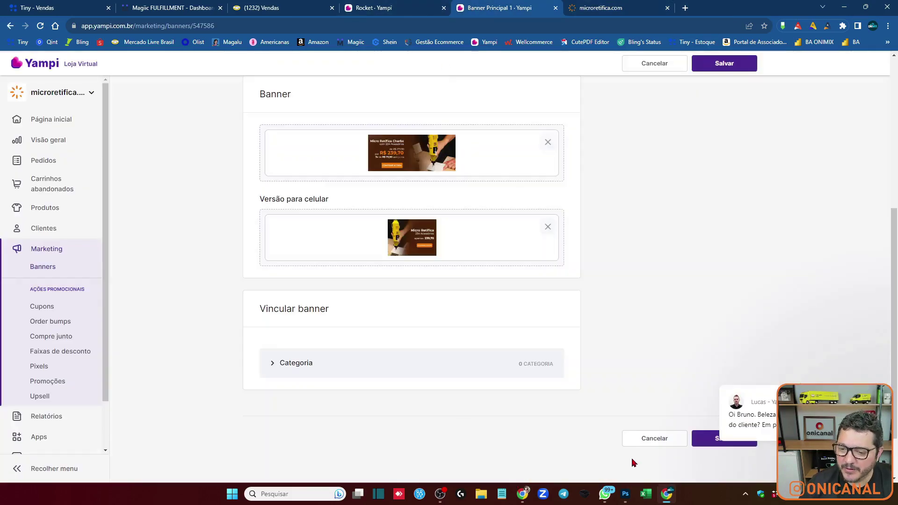
scroll(631, 468, up, 5)
key(ctrl+Tab)
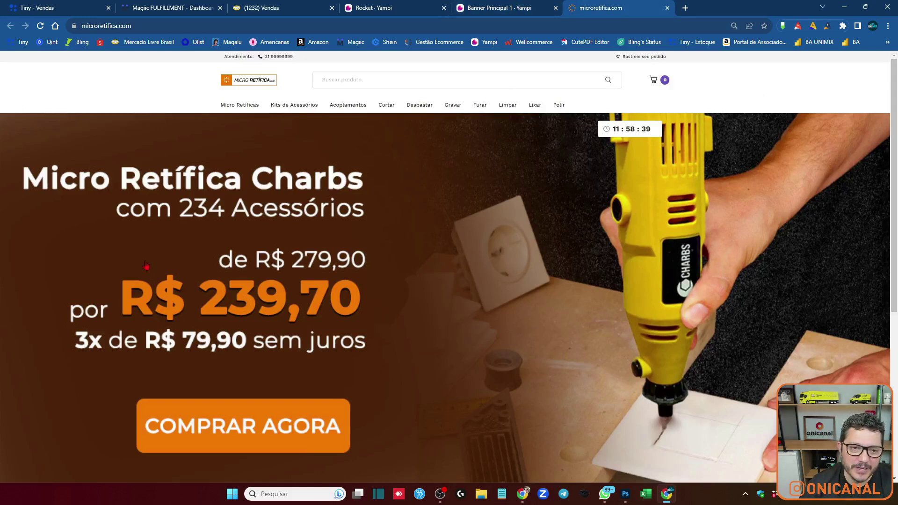
scroll(145, 269, down, 2)
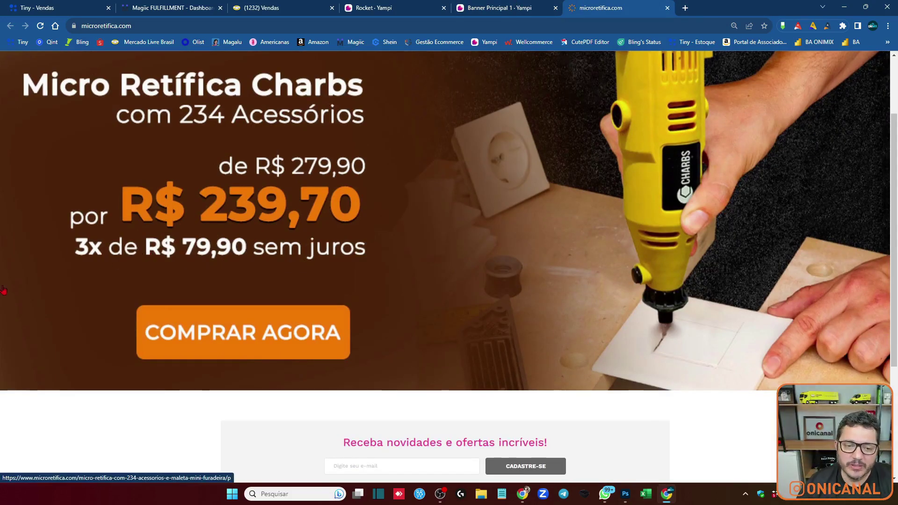
key(ctrl+shift+Tab)
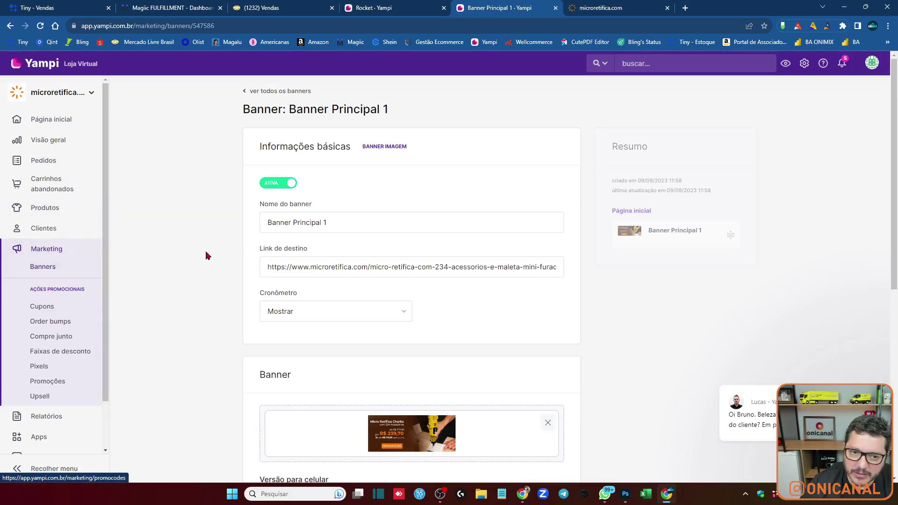
scroll(575, 299, down, 5)
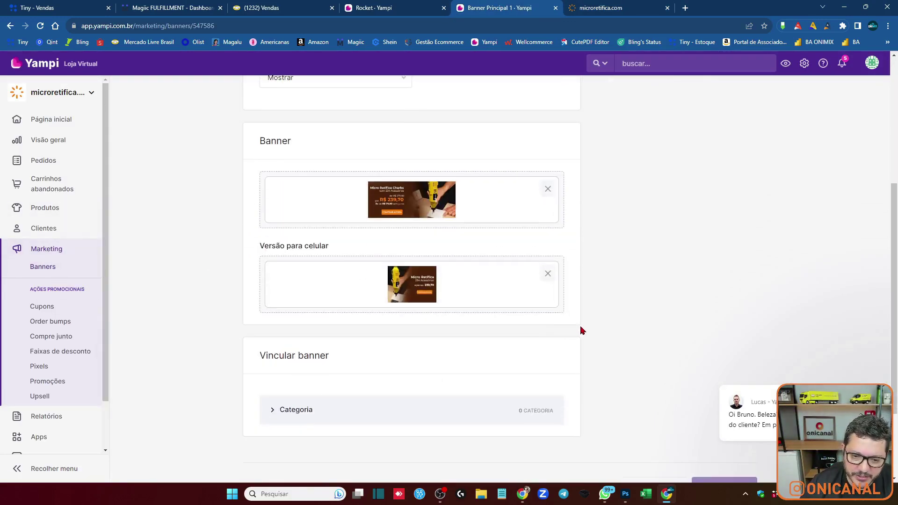
scroll(353, 262, up, 5)
scroll(173, 236, down, 7)
scroll(172, 234, up, 7)
Step: Reopen the Rocket theme customization, set the Banner principal section's banner width to Fixa and check the desktop preview
mouse_move(59, 235)
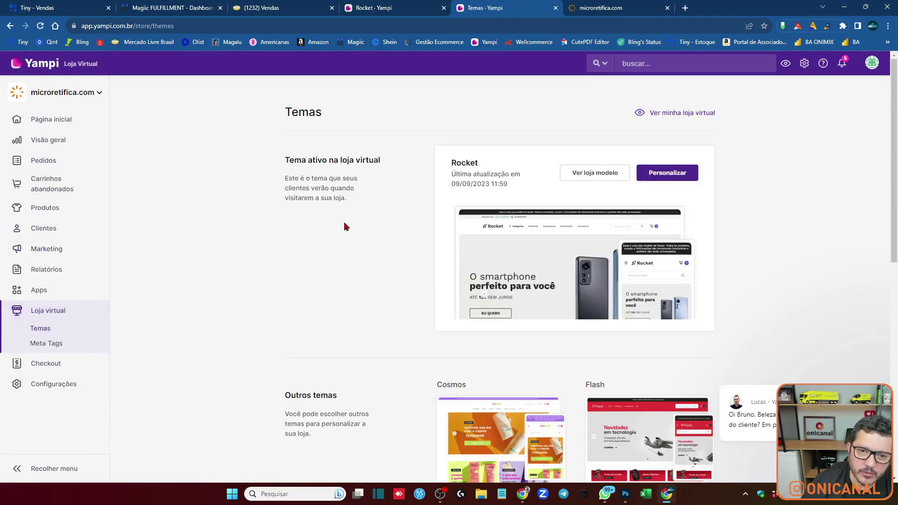
click(668, 173)
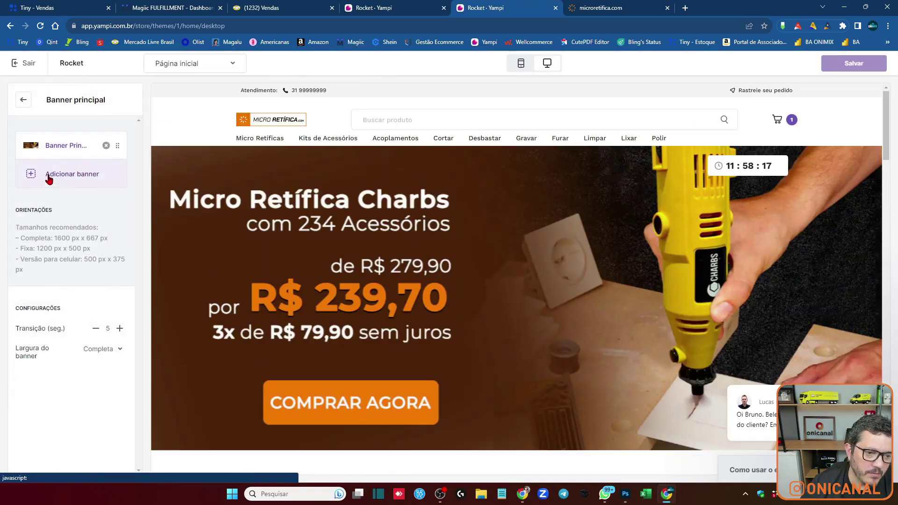
click(117, 355)
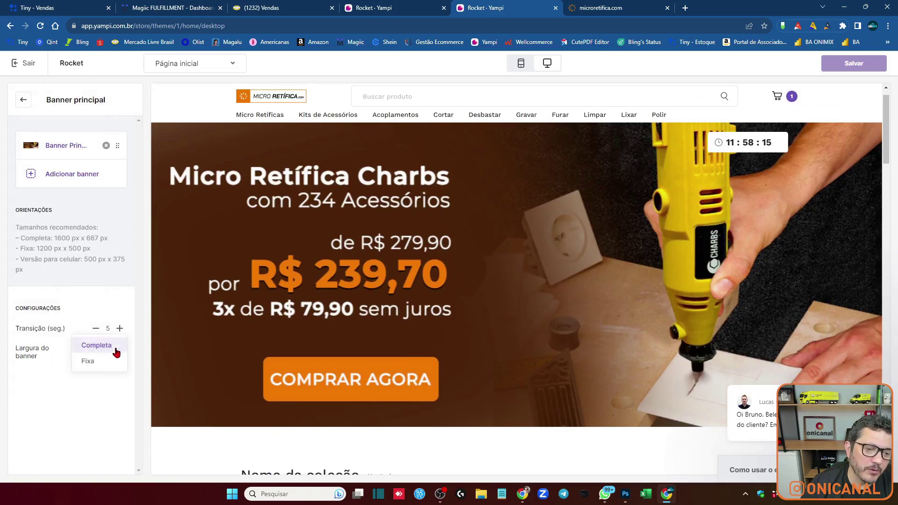
click(109, 363)
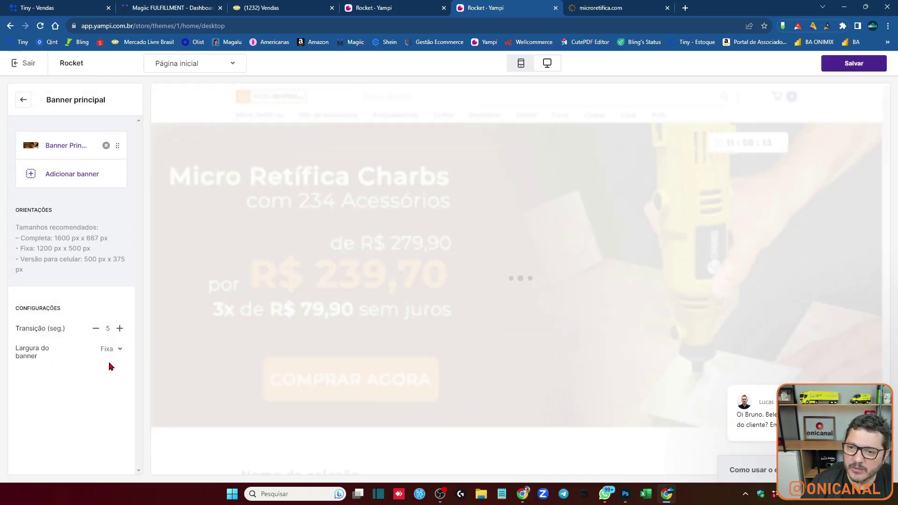
scroll(228, 218, down, 4)
scroll(229, 218, down, 5)
scroll(674, 84, up, 2)
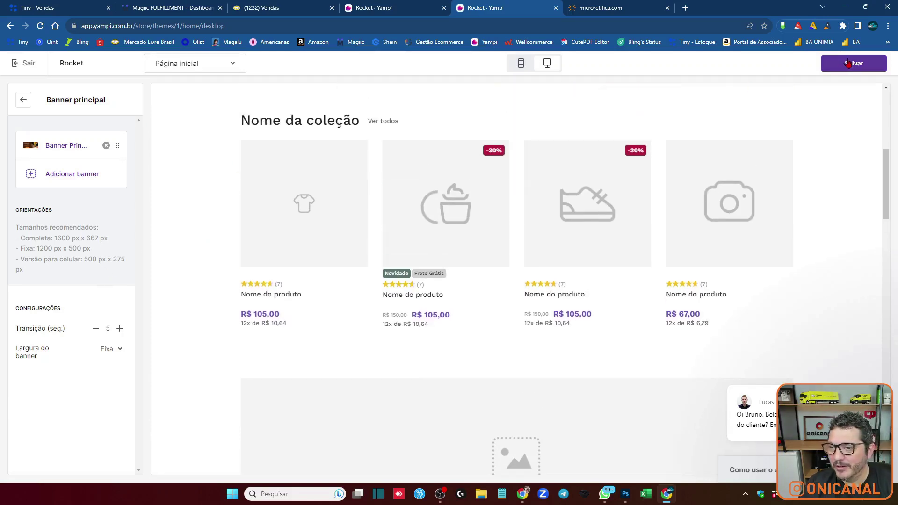
Step: Save the Rocket theme changes, leave the theme editor and reload the live store's home page
click(854, 64)
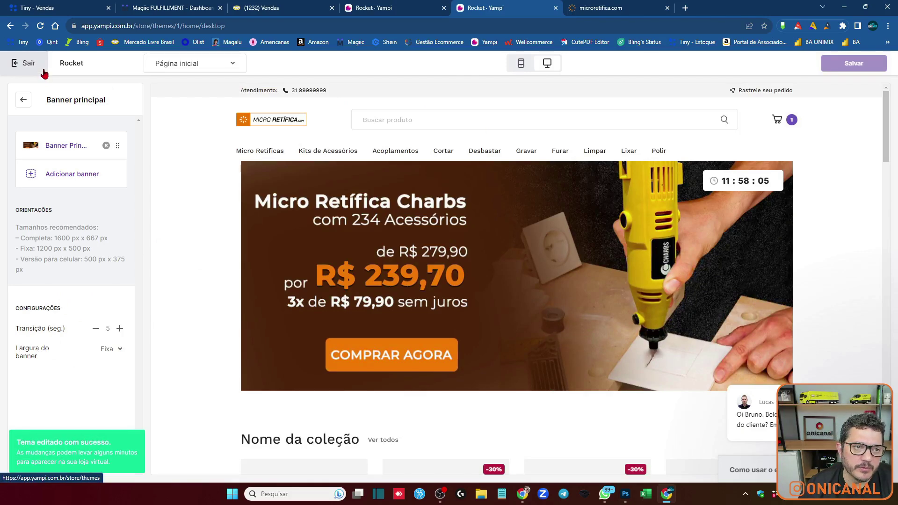
click(23, 65)
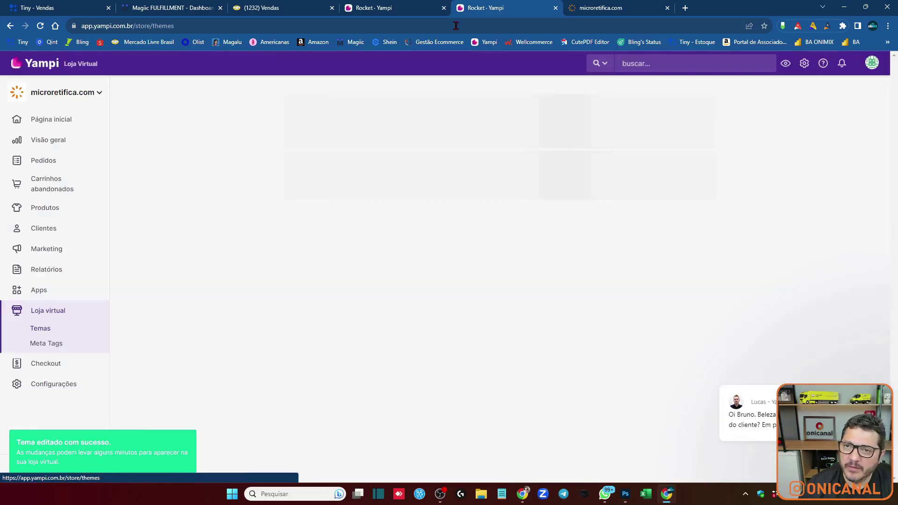
click(786, 63)
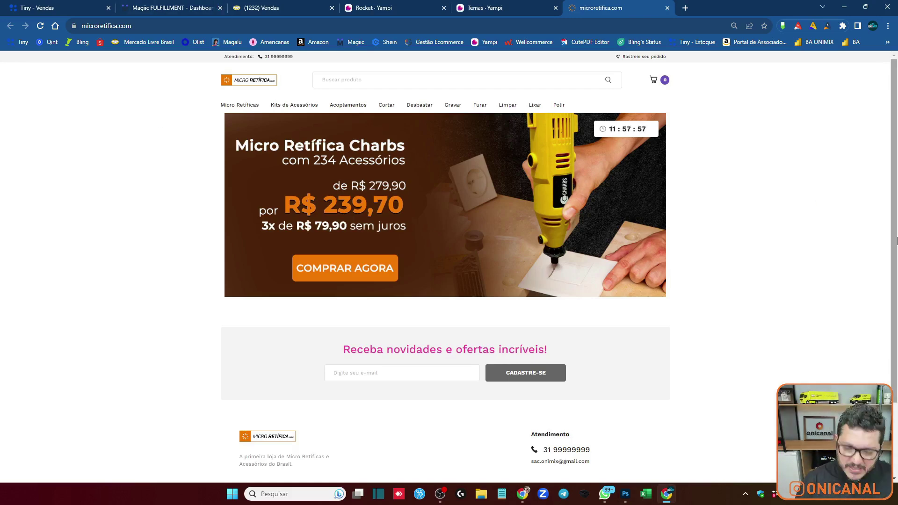
key(F5)
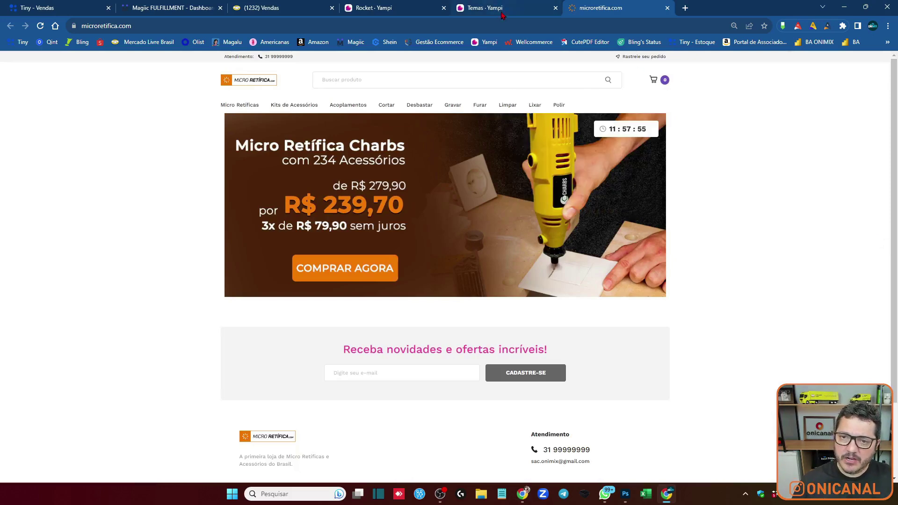
Step: Set Banner Principal 1's Cronômetro to Não mostrar in the Marketing banners, save it and check the live store
click(500, 14)
click(50, 250)
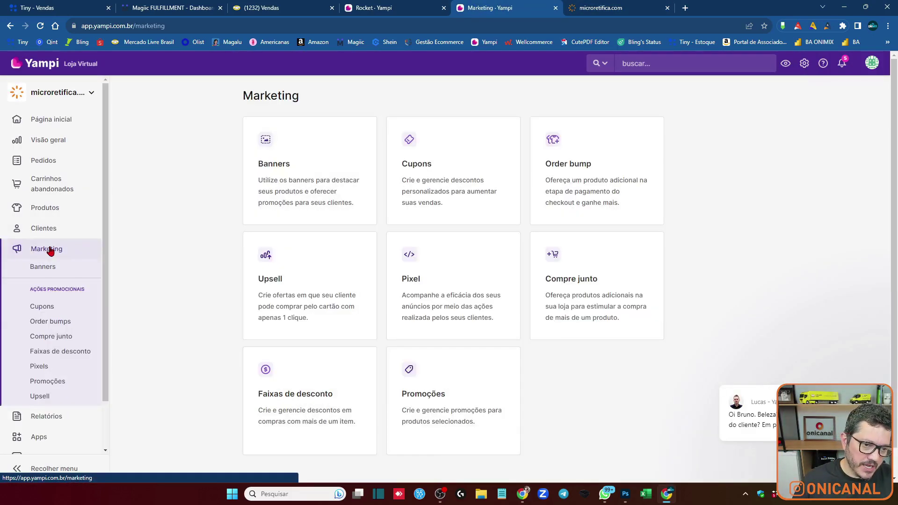
click(27, 265)
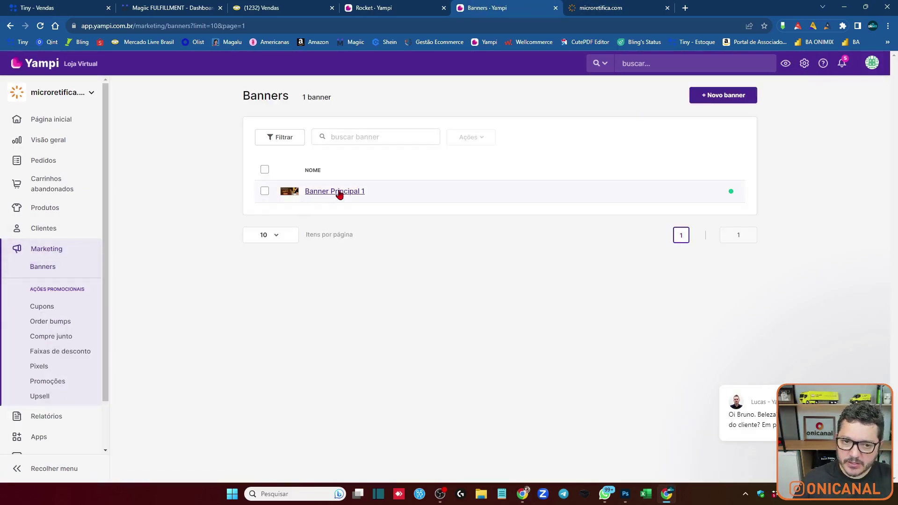
click(339, 193)
click(296, 312)
click(289, 339)
scroll(684, 303, down, 7)
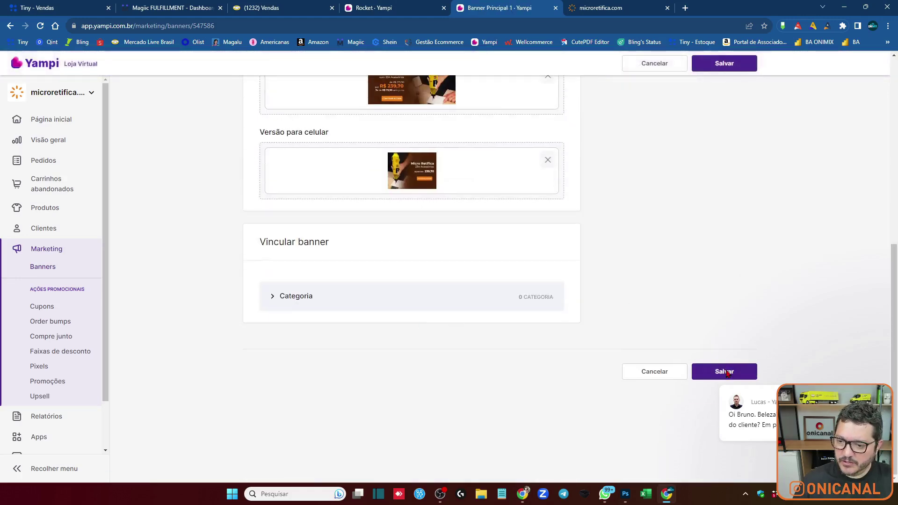
click(707, 370)
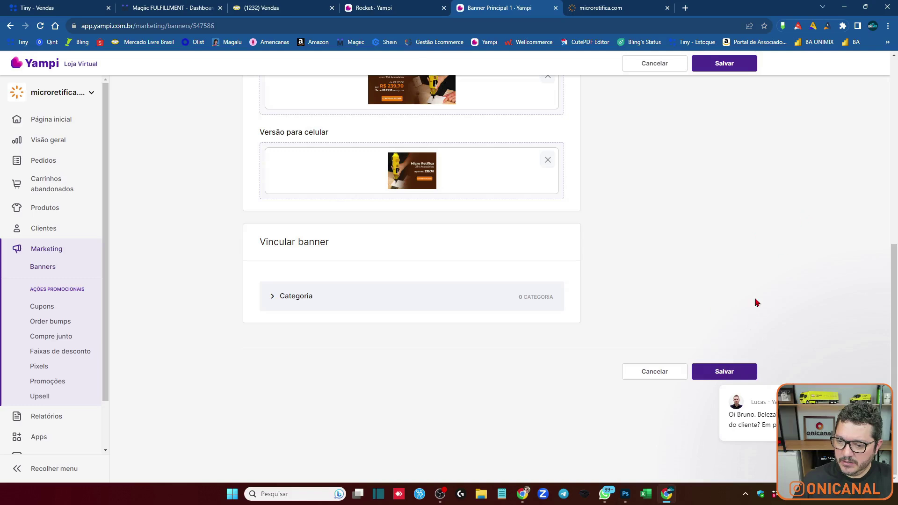
click(874, 373)
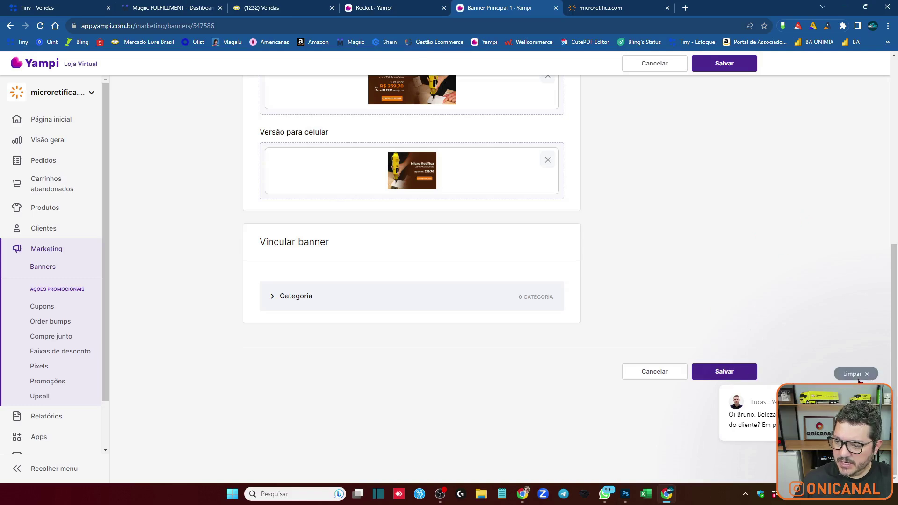
click(733, 374)
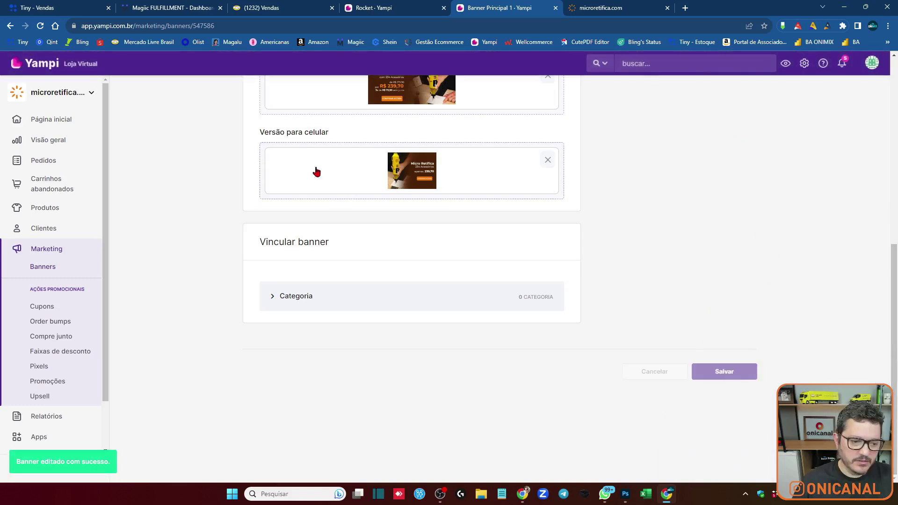
scroll(156, 120, up, 7)
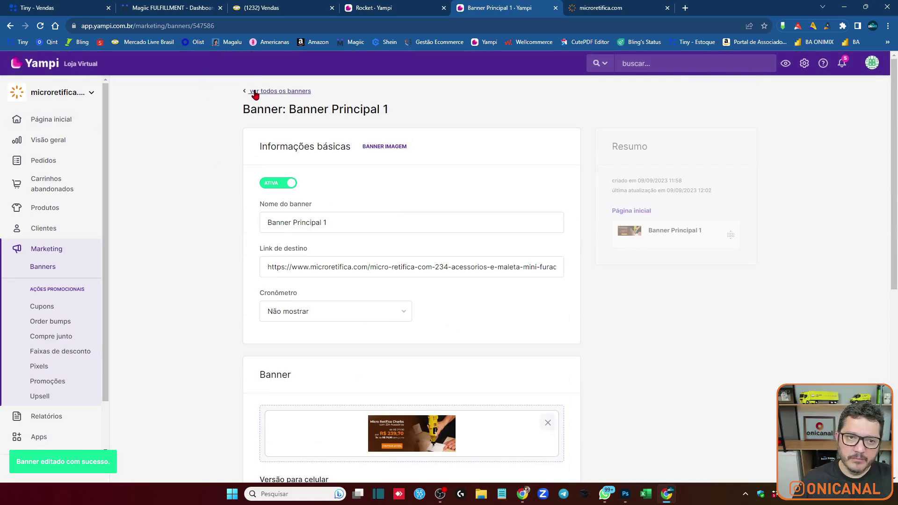
click(650, 8)
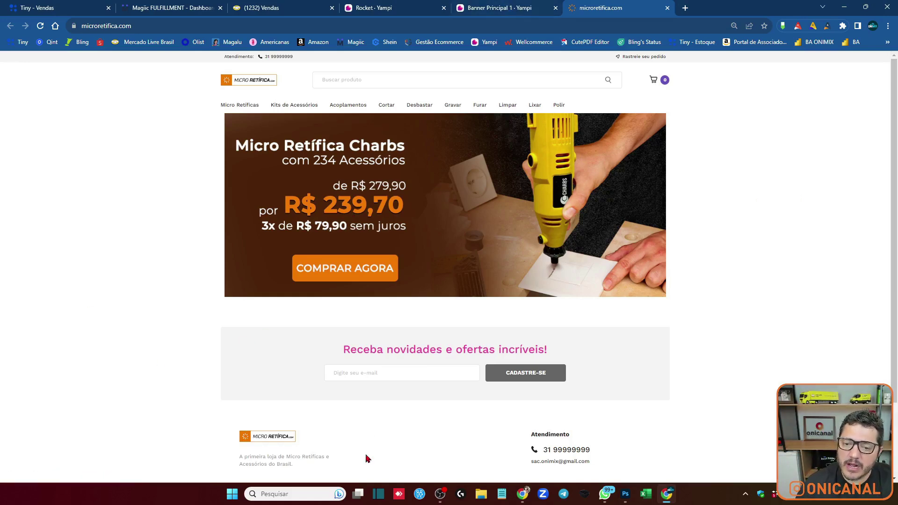
Step: Reopen the Rocket theme customization and look over the home page preview below the main banner
click(487, 7)
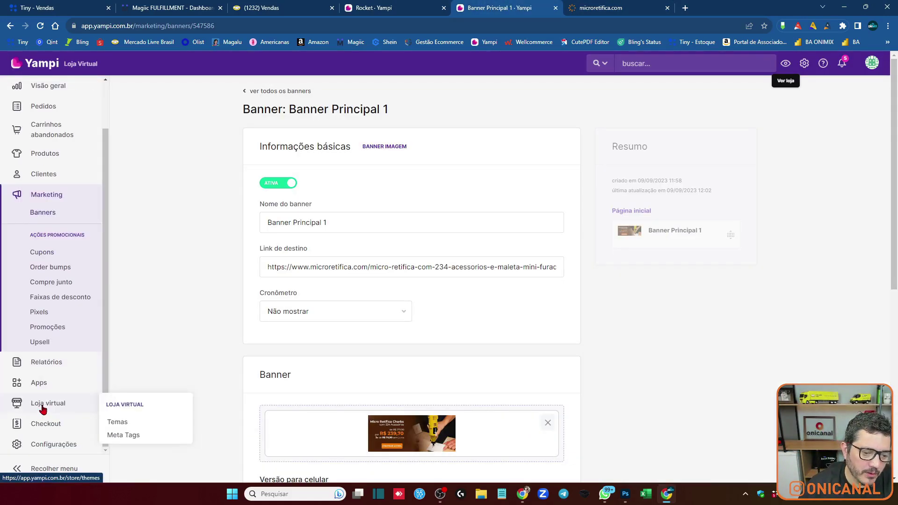
click(115, 422)
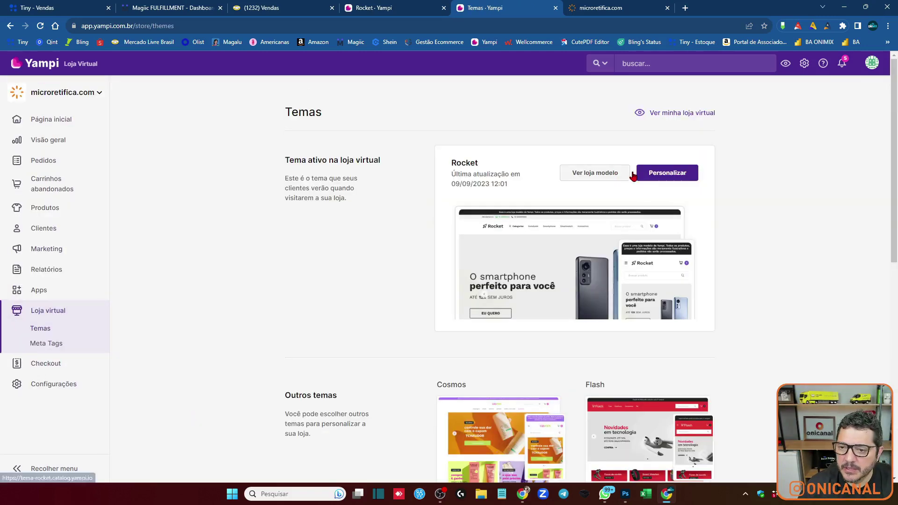
click(668, 178)
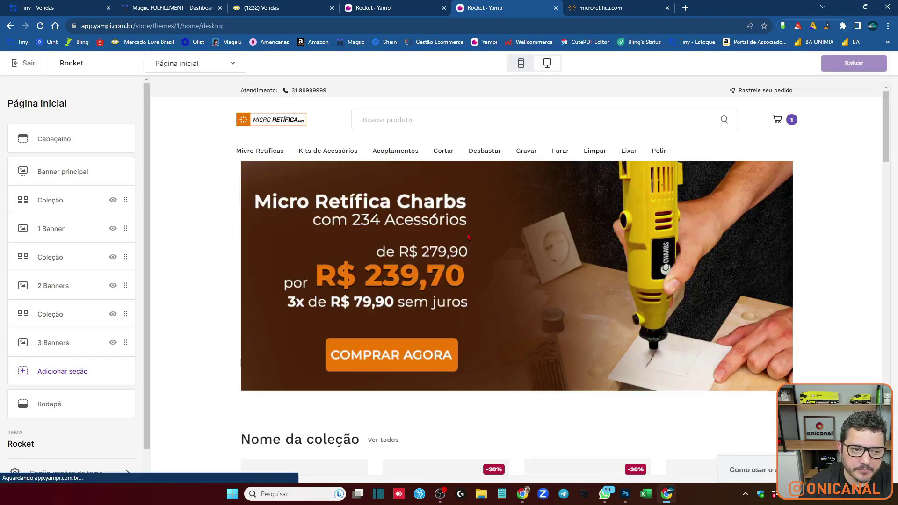
scroll(200, 187, down, 1)
scroll(200, 187, down, 3)
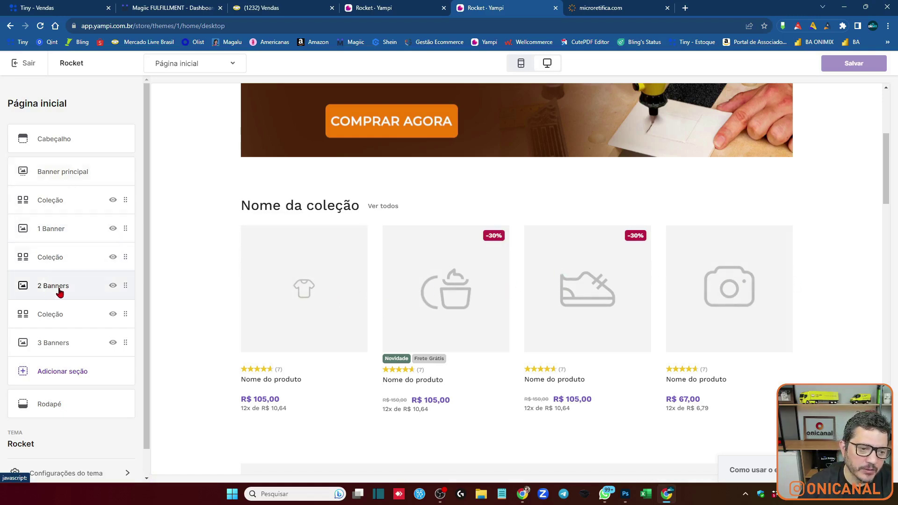
click(62, 373)
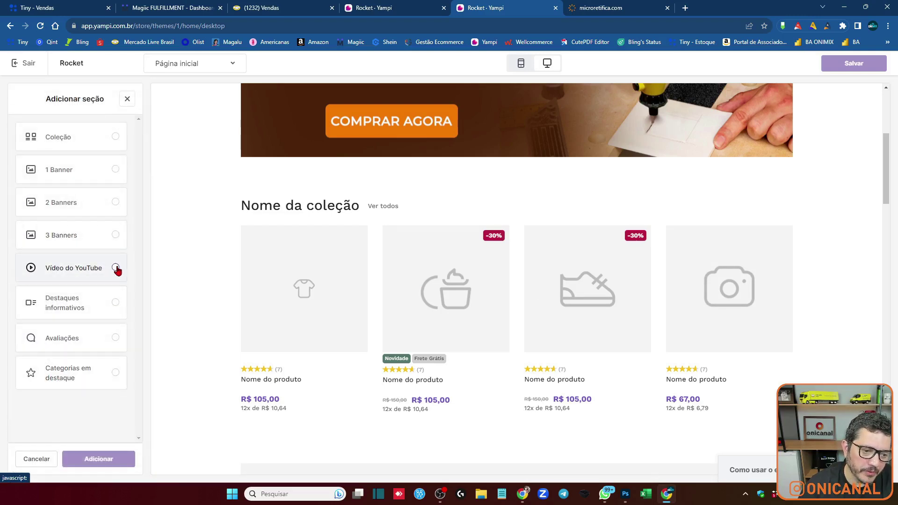
click(115, 338)
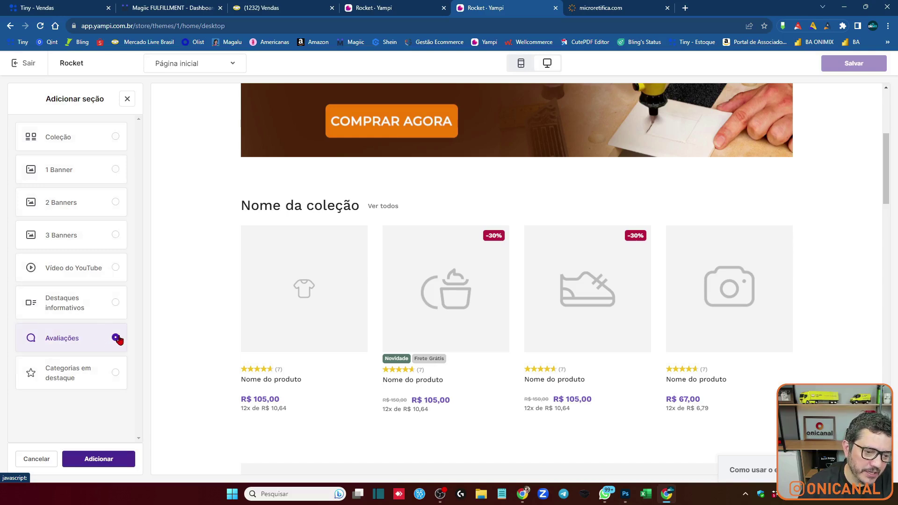
click(115, 373)
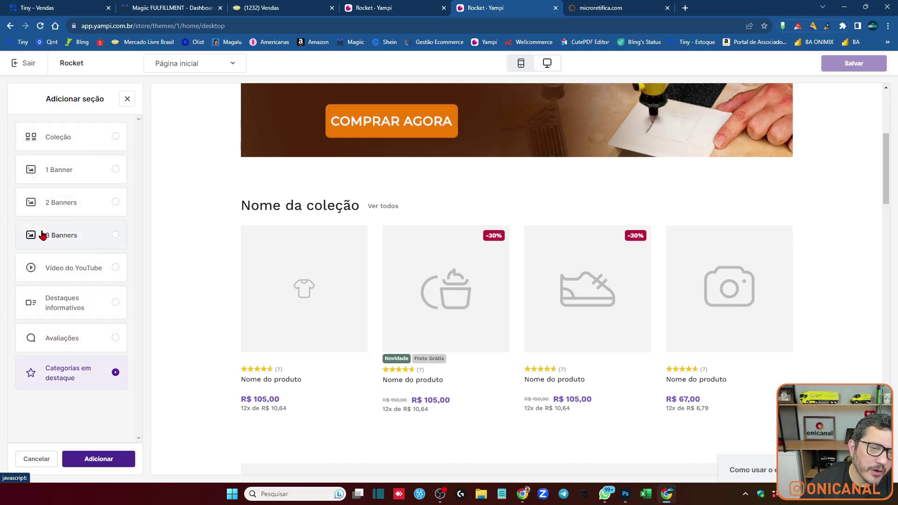
click(36, 459)
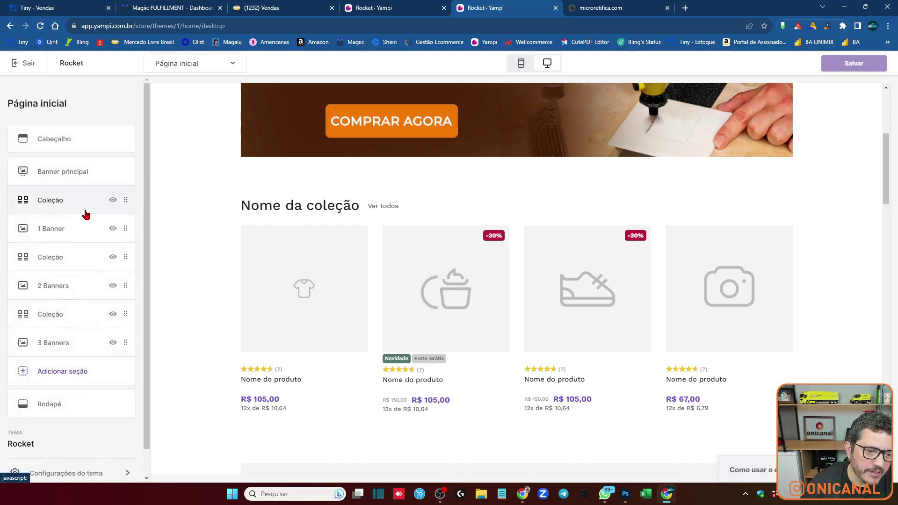
Step: Open the Rodapé section's settings and try Exibir descrição with Não before restoring it to Sim
click(46, 404)
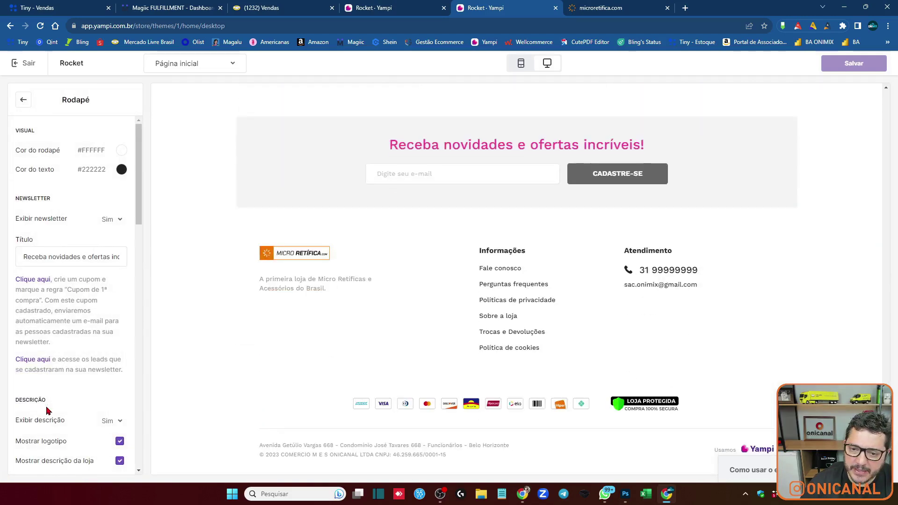
scroll(94, 369, down, 4)
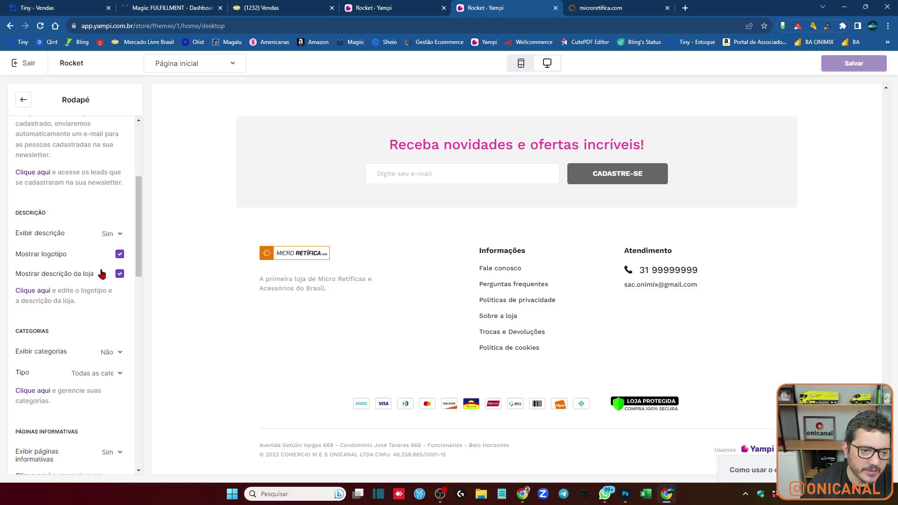
click(84, 235)
click(106, 247)
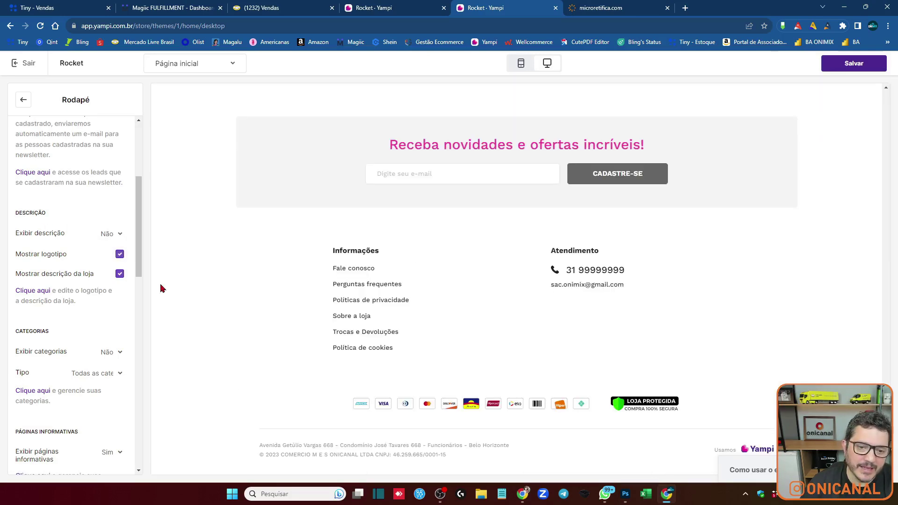
click(108, 235)
click(109, 244)
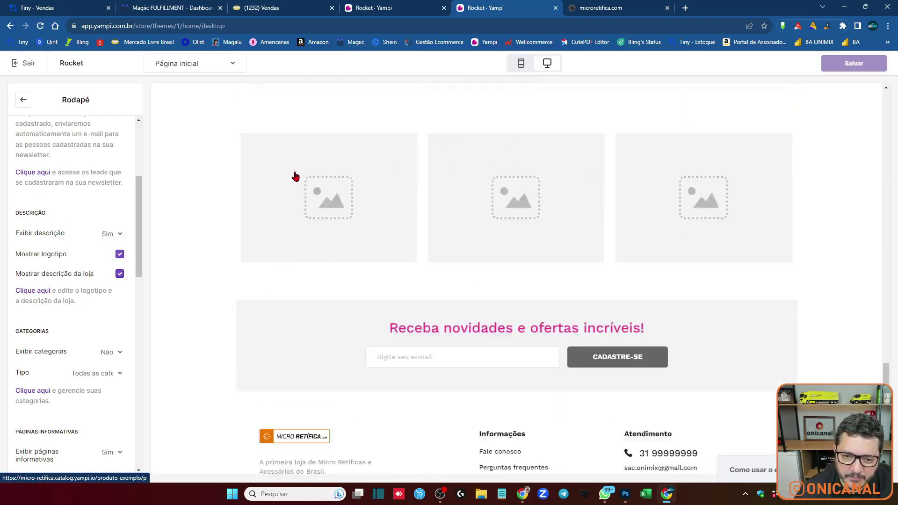
Step: Set the footer's Exibir categorias to Sim and turn off Mostrar selo Usamos Yampi
scroll(75, 253, down, 2)
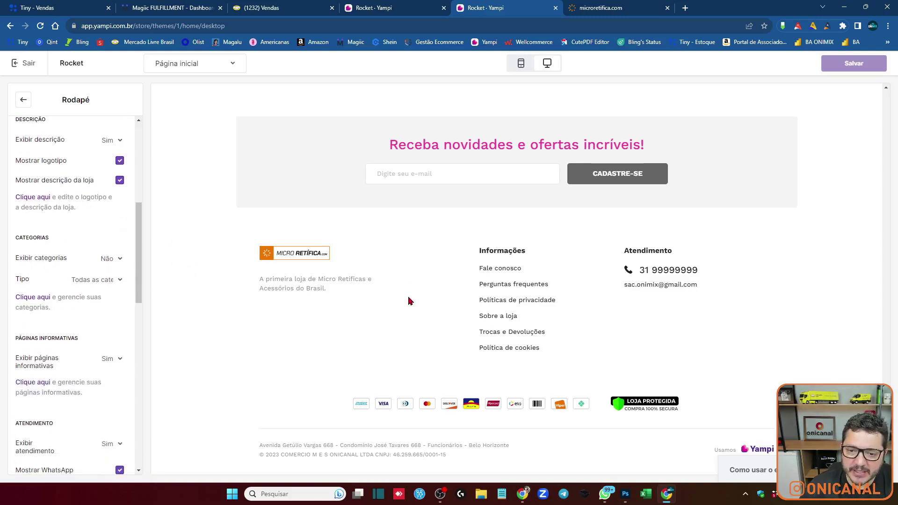
click(118, 260)
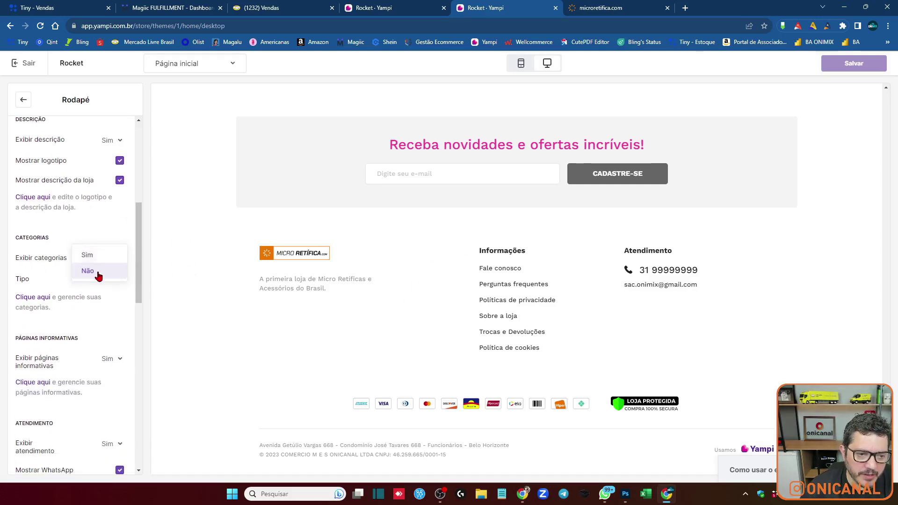
click(97, 268)
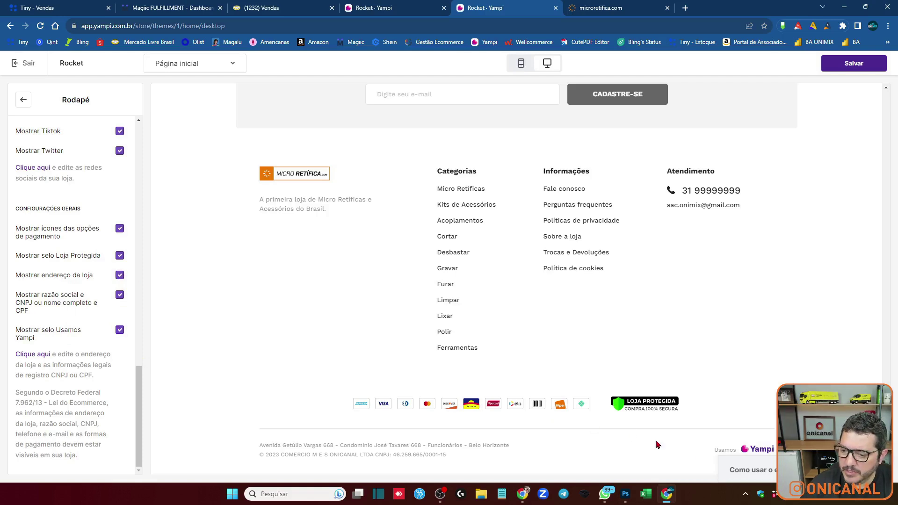
click(121, 333)
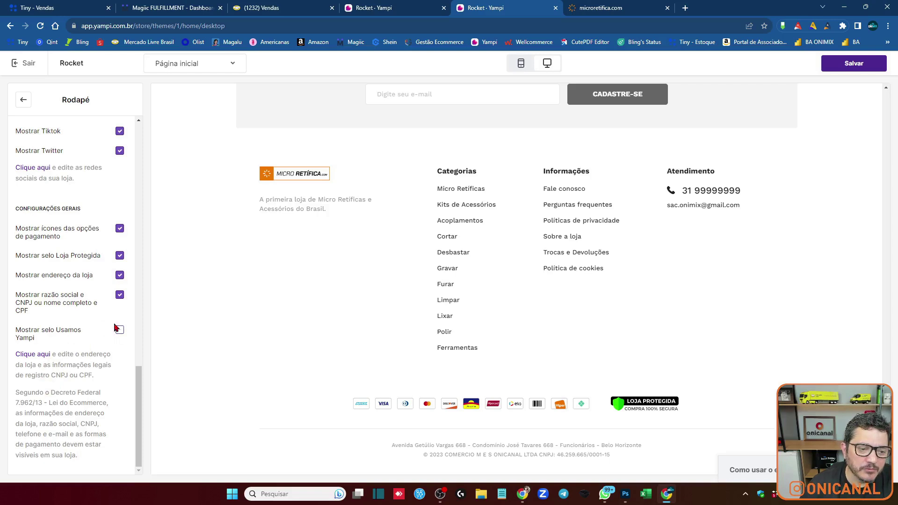
Step: Review the footer's social network, contact, information page, category, description, newsletter and color settings
scroll(84, 276, up, 9)
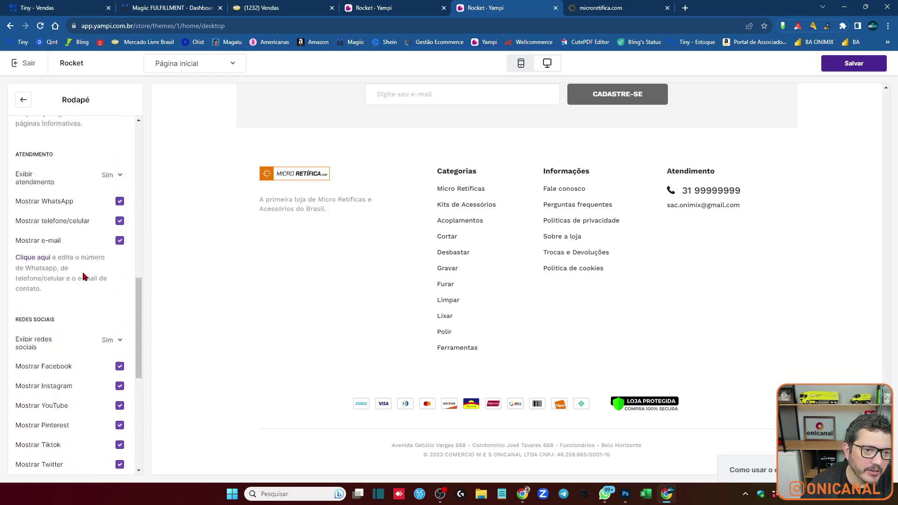
scroll(85, 274, up, 3)
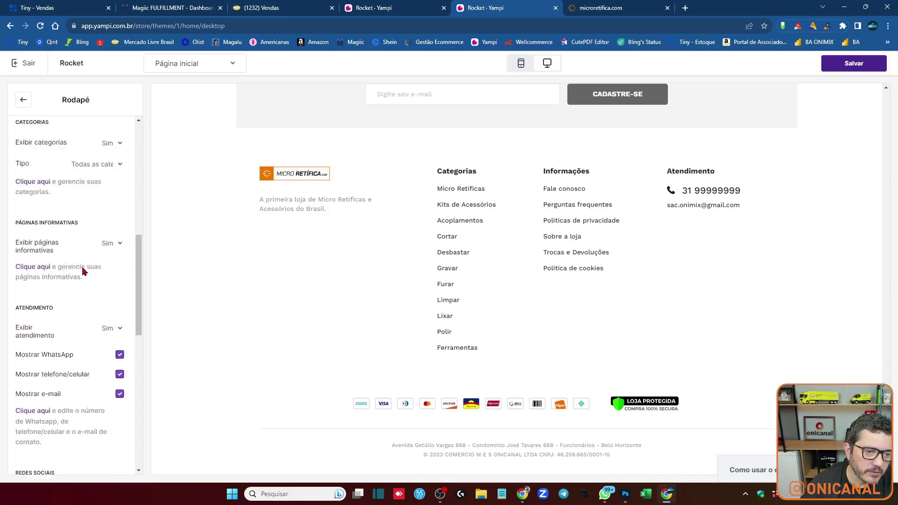
scroll(85, 269, down, 2)
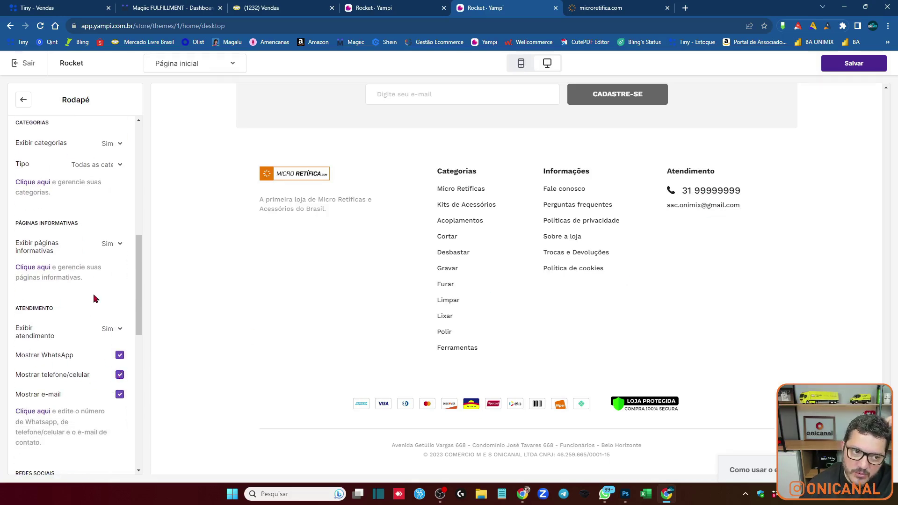
scroll(96, 300, up, 2)
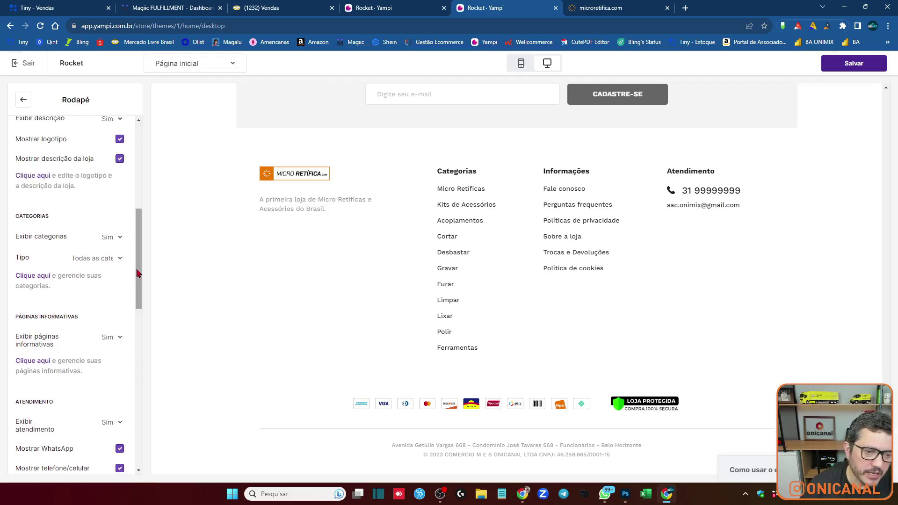
scroll(74, 229, up, 4)
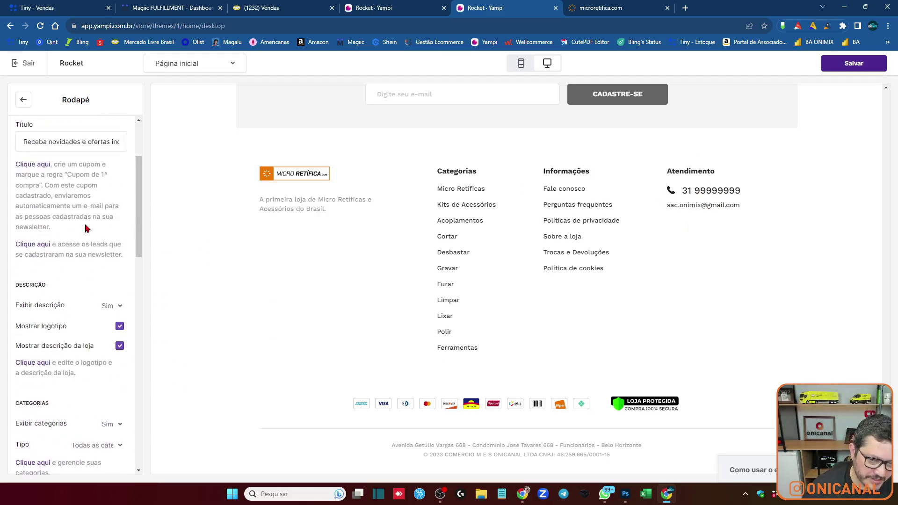
scroll(60, 244, up, 3)
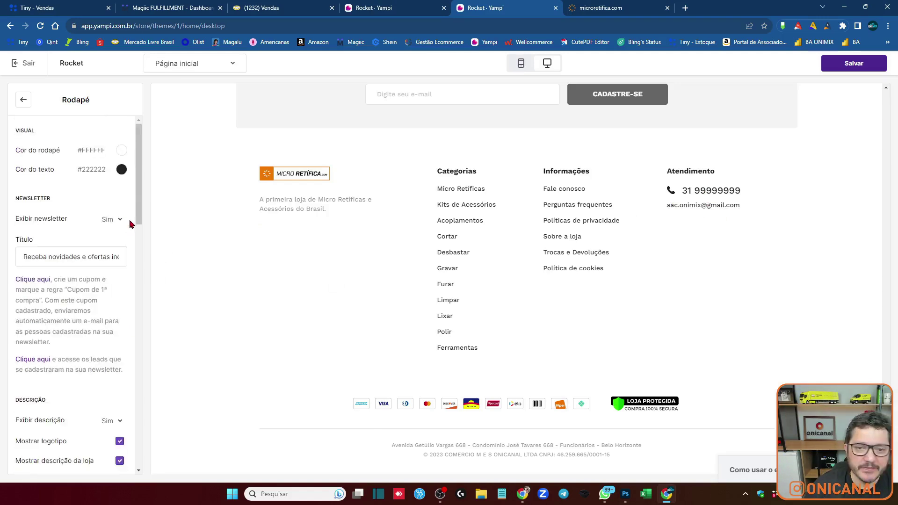
scroll(473, 251, up, 4)
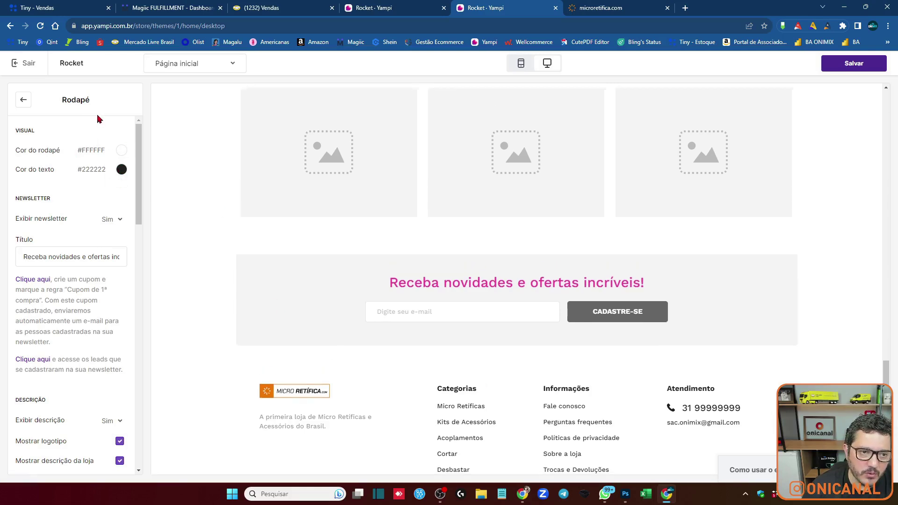
Step: Set the footer's Cor do rodapé to light grey #EAEAEA
scroll(484, 472, down, 3)
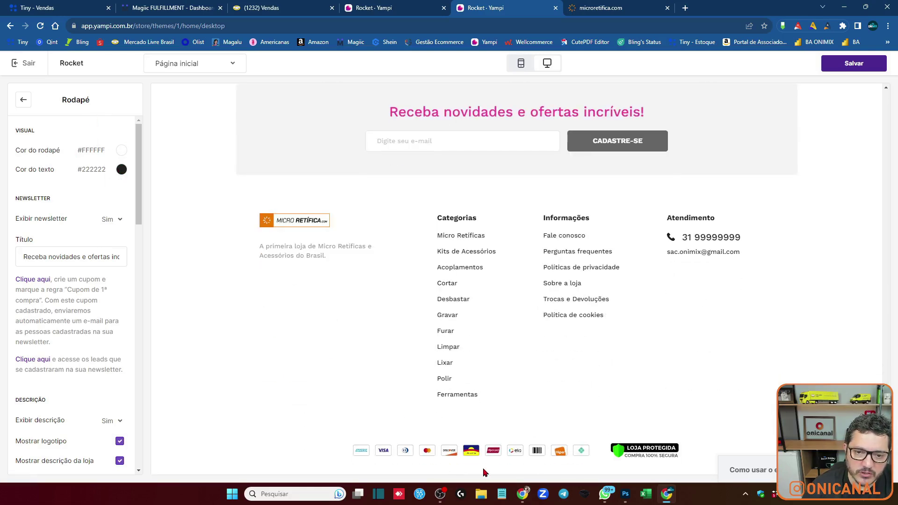
click(122, 151)
drag(14, 172, 16, 170)
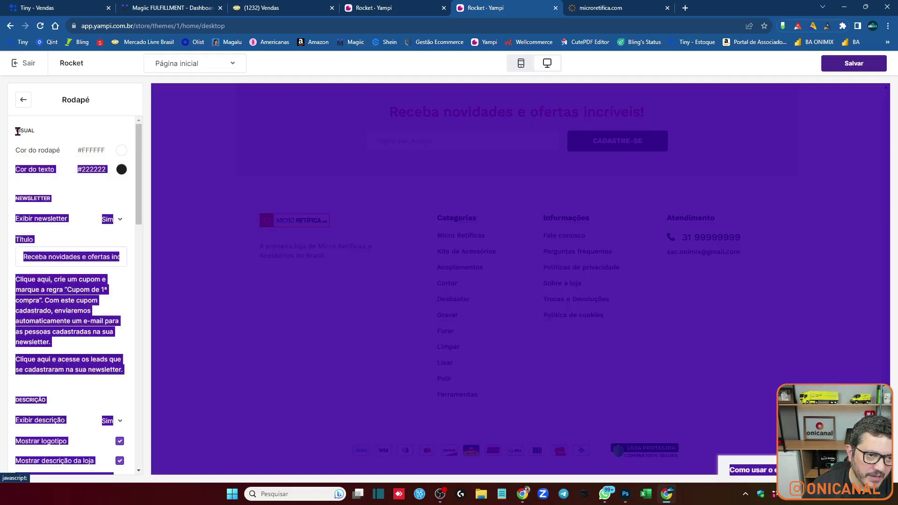
click(72, 151)
double_click(122, 150)
click(123, 150)
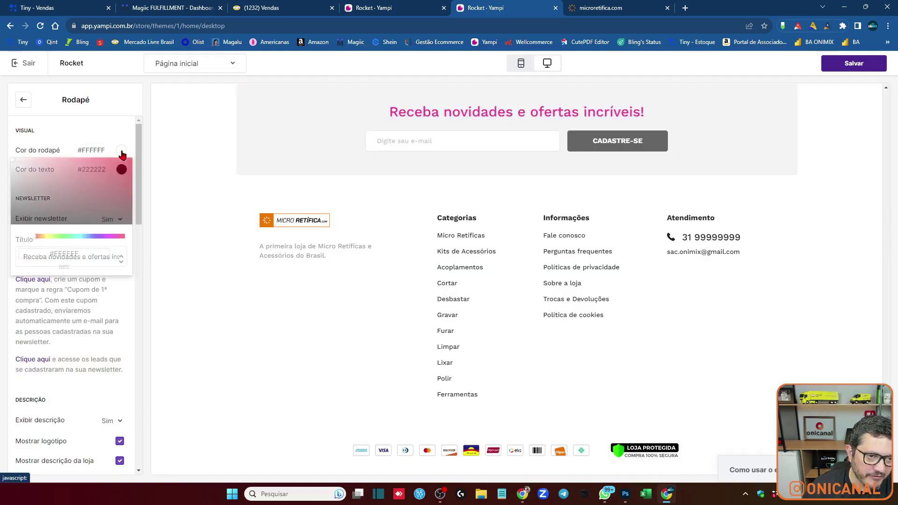
drag(12, 172, 8, 168)
click(155, 184)
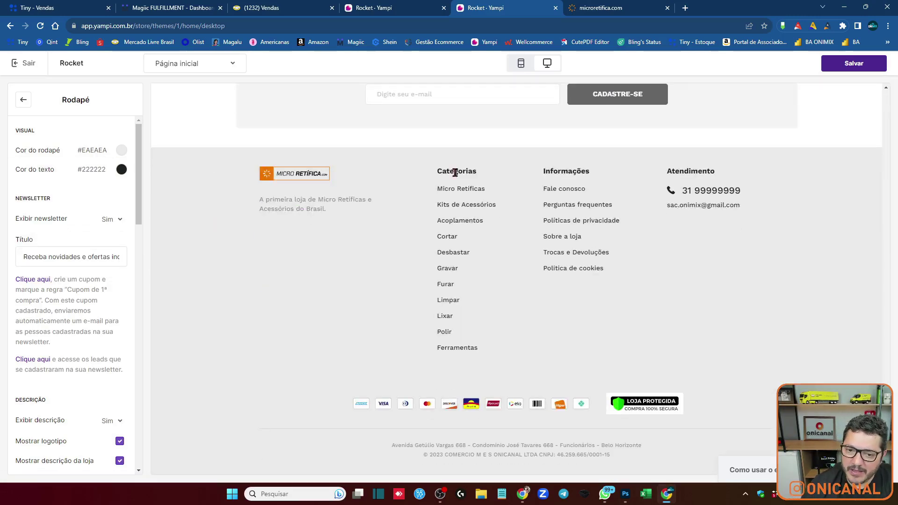
Step: Set the footer's Cor do rodapé to the very light grey #FAFAFA
click(122, 150)
drag(16, 167, 9, 164)
click(367, 274)
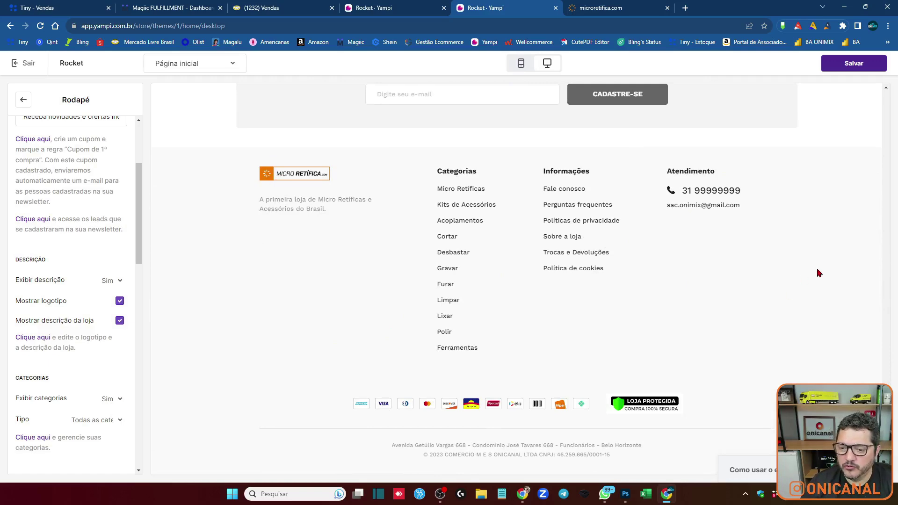
Step: Look over the remaining Rodapé settings and return to the Página inicial section list
scroll(819, 272, up, 15)
scroll(811, 277, up, 2)
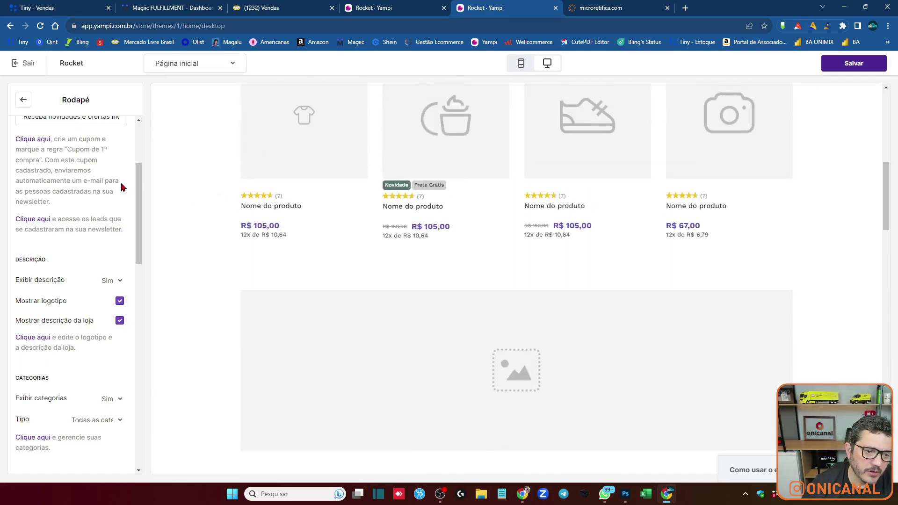
scroll(123, 187, up, 3)
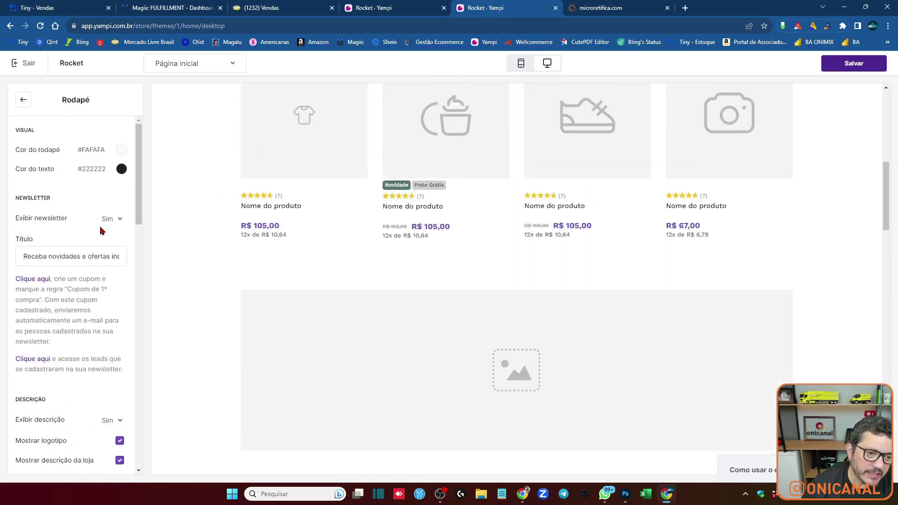
scroll(98, 228, down, 18)
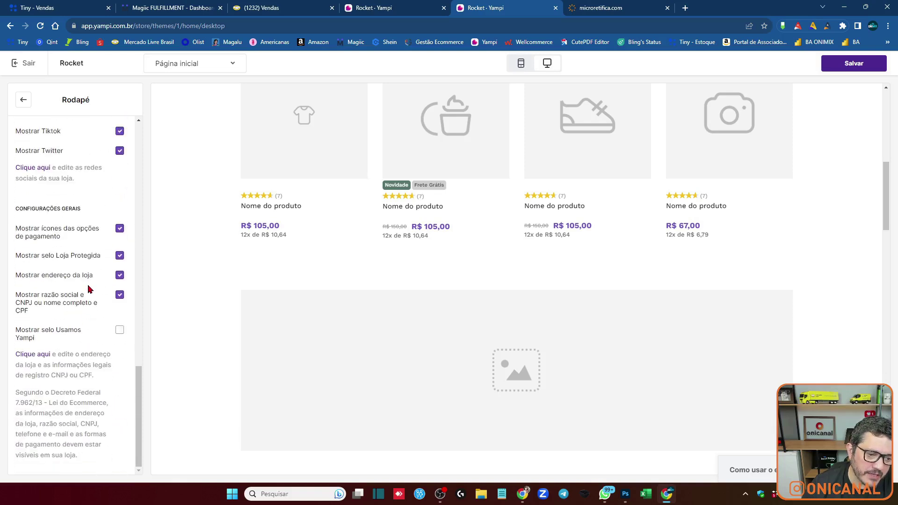
scroll(86, 309, up, 15)
click(24, 100)
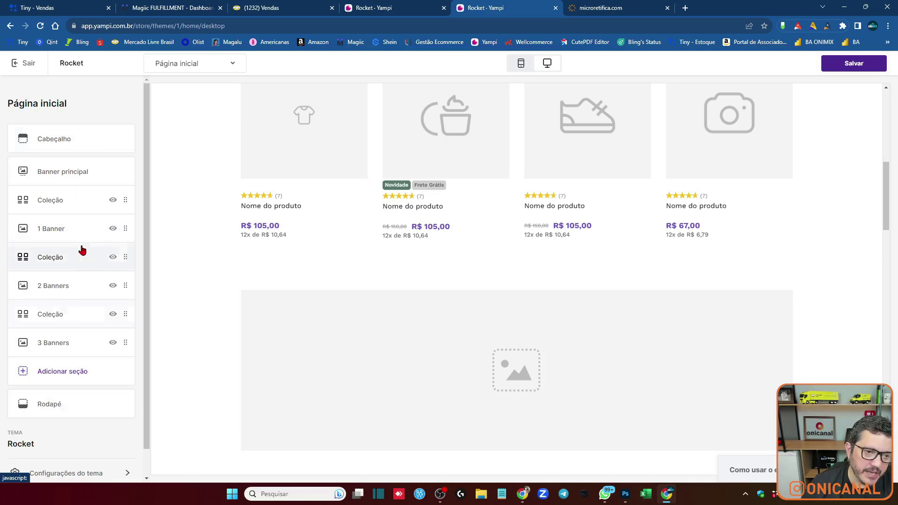
Step: Hide the 1 Banner, 2 Banners and 3 Banners sections on the home page
scroll(300, 238, up, 10)
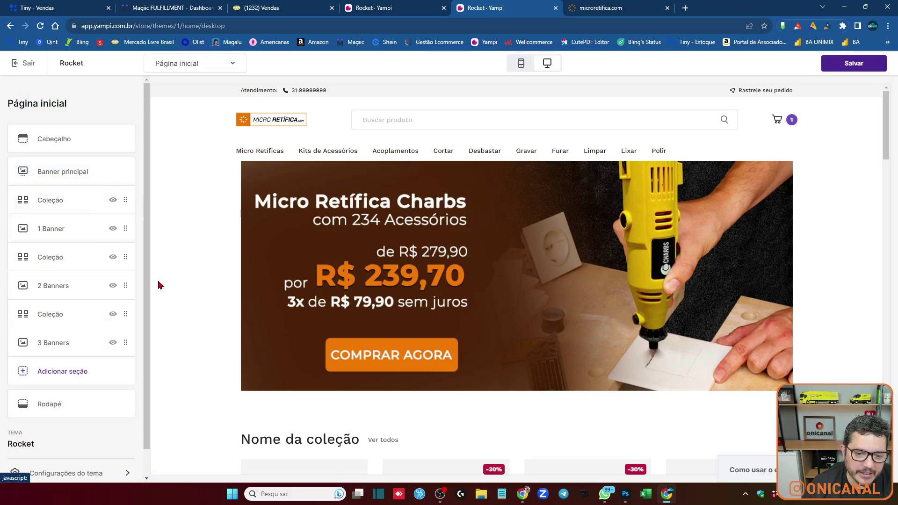
scroll(211, 297, down, 8)
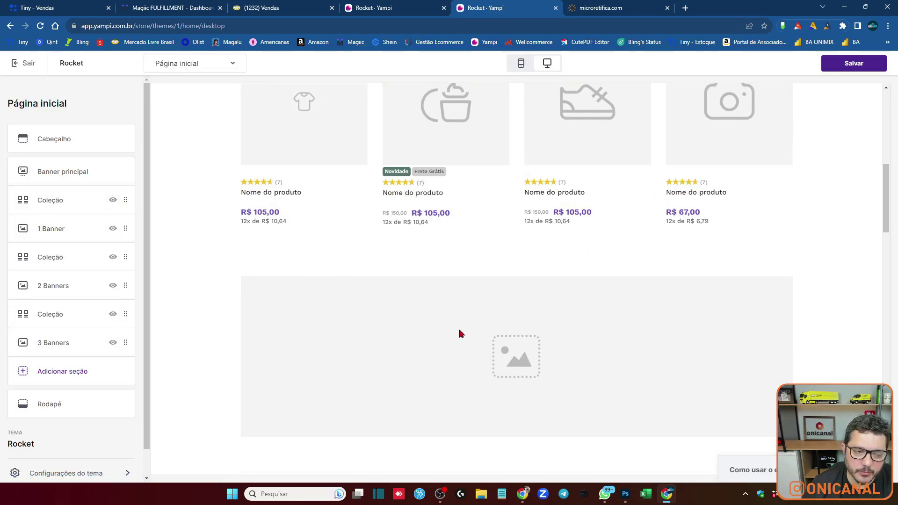
click(112, 230)
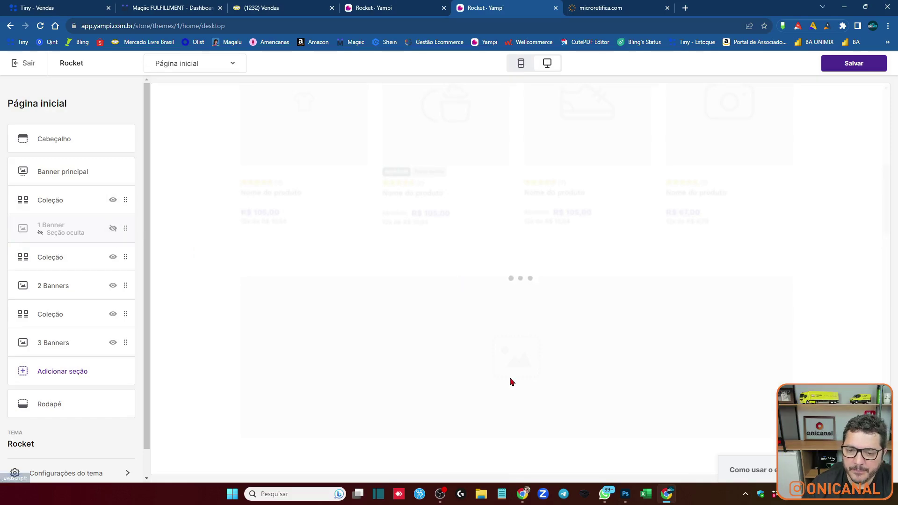
scroll(524, 243, down, 15)
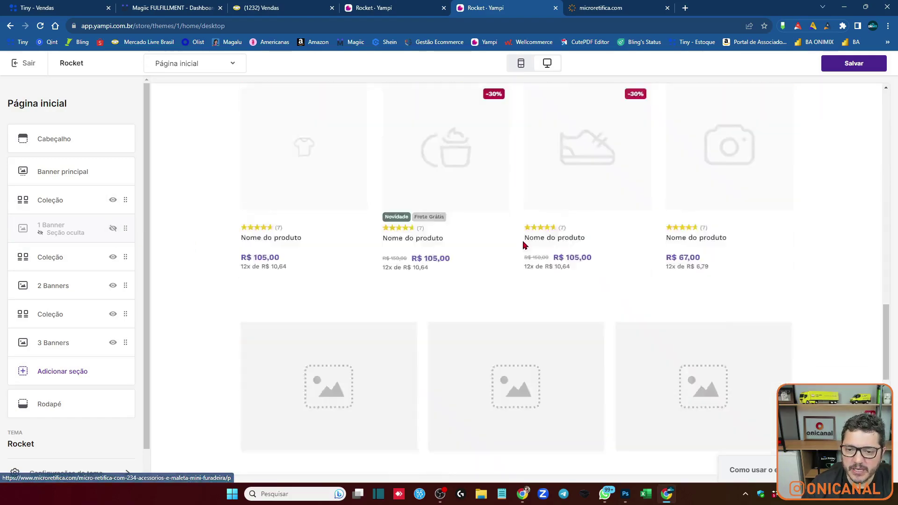
scroll(525, 248, up, 15)
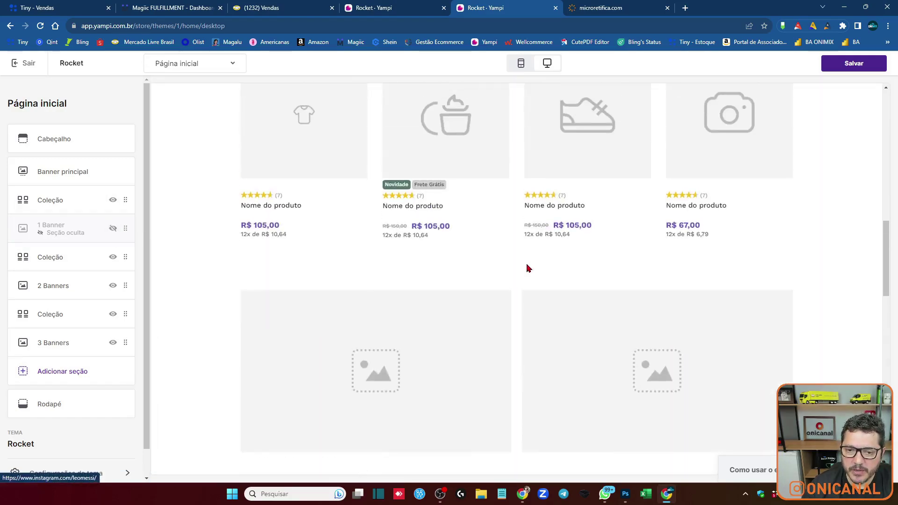
scroll(527, 268, down, 5)
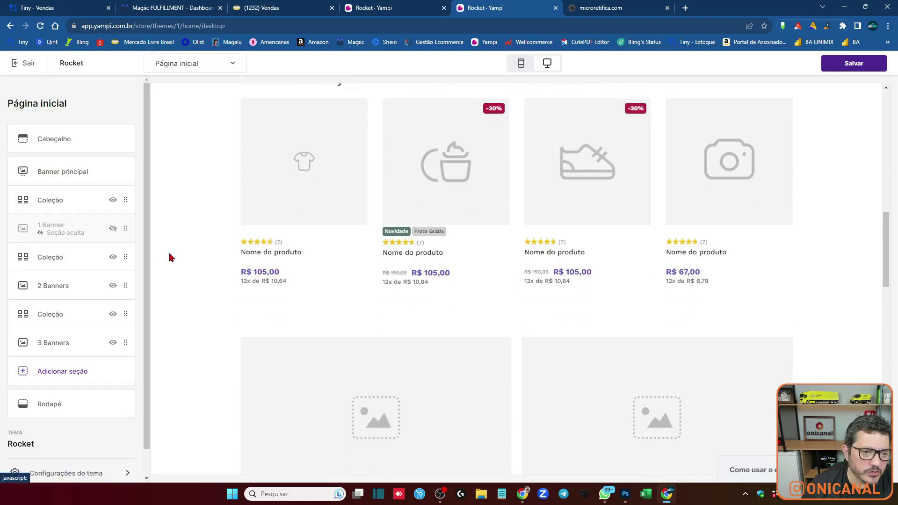
click(113, 286)
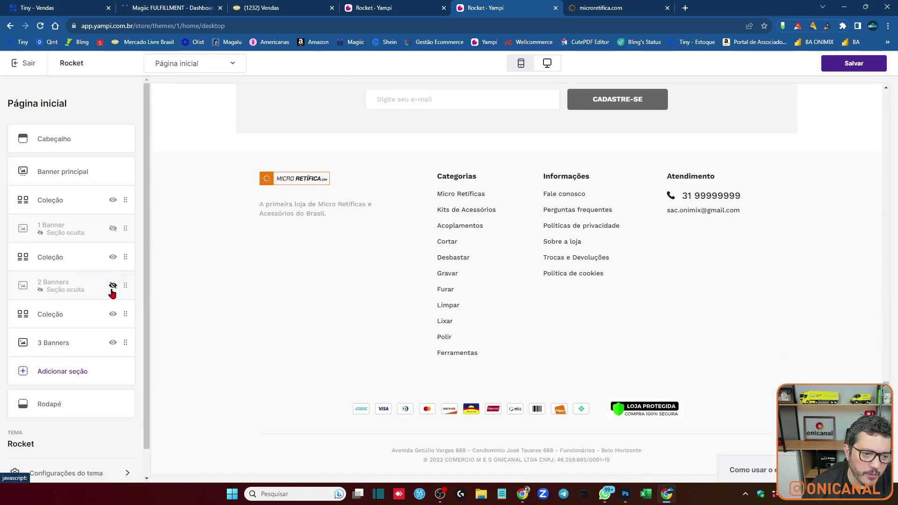
click(113, 344)
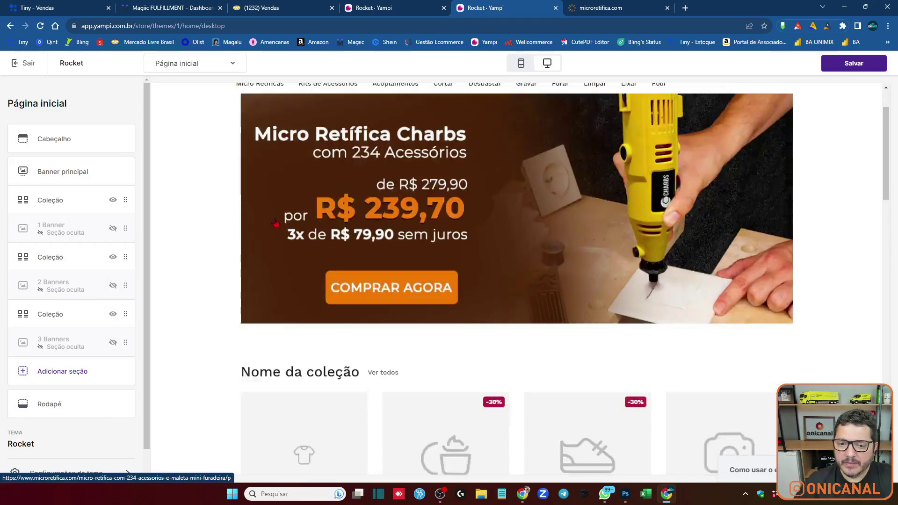
Step: Check the home page preview and open the settings of the first Coleção section below the main banner
scroll(276, 219, down, 2)
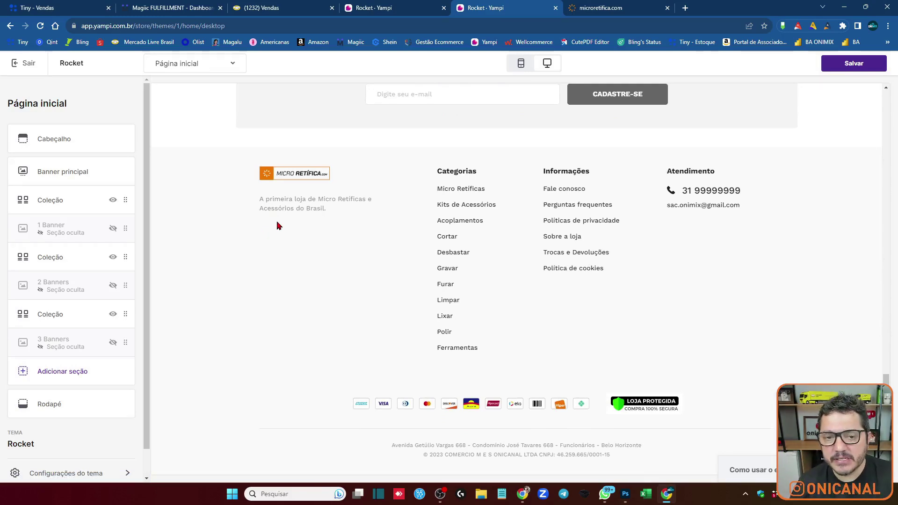
scroll(327, 248, up, 4)
scroll(352, 259, up, 8)
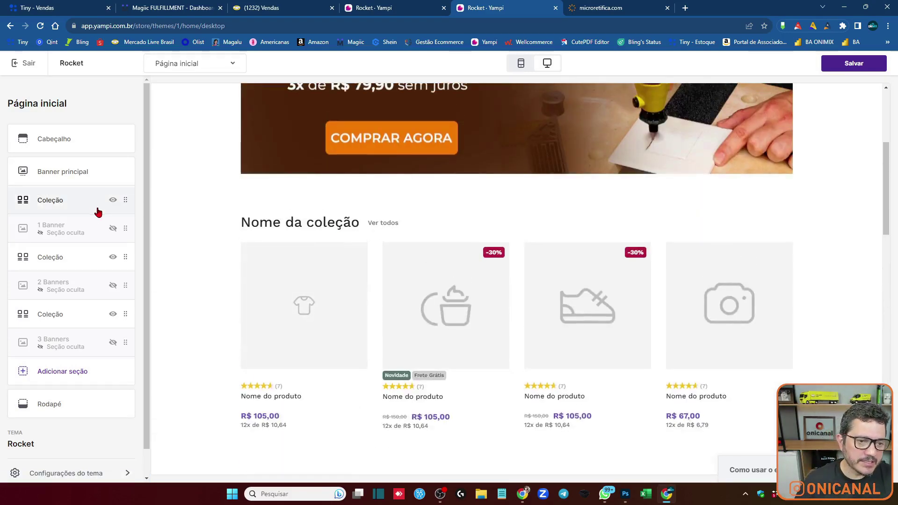
click(43, 199)
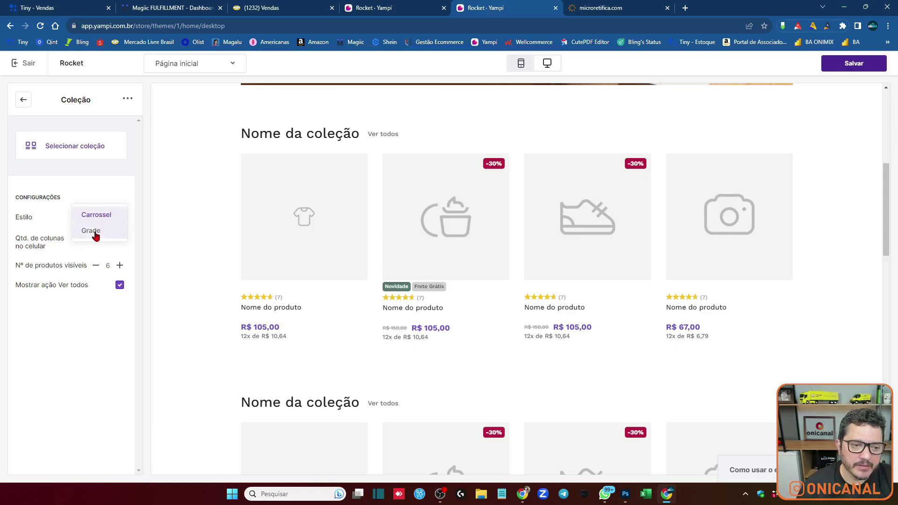
Step: Try the Grade style for the first Coleção section and switch it back to Carrossel
click(93, 234)
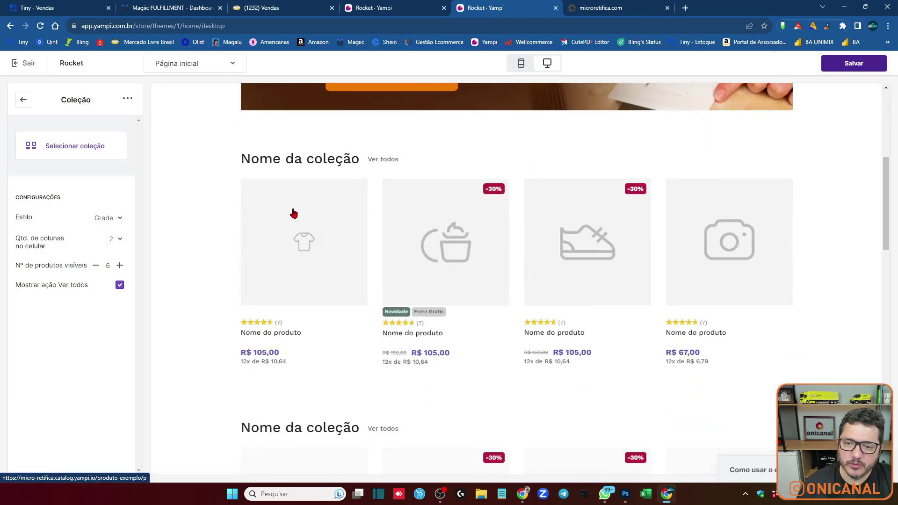
click(106, 219)
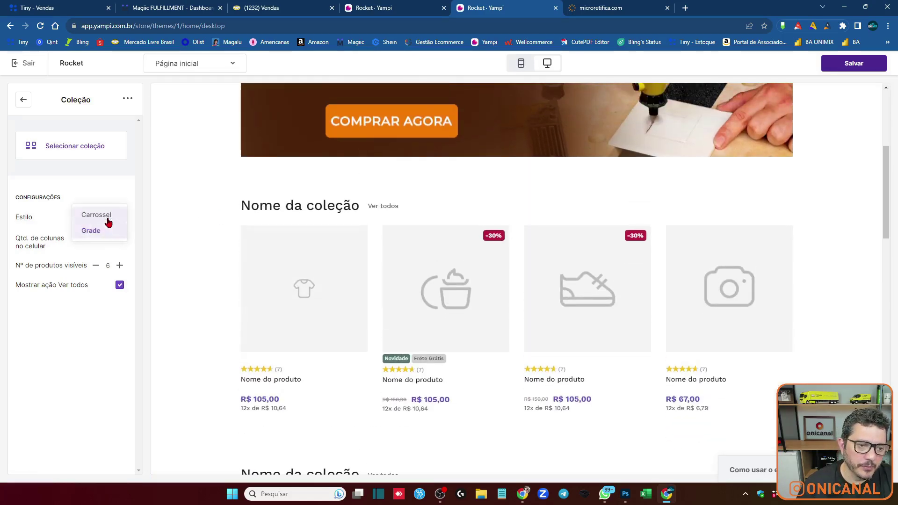
click(97, 216)
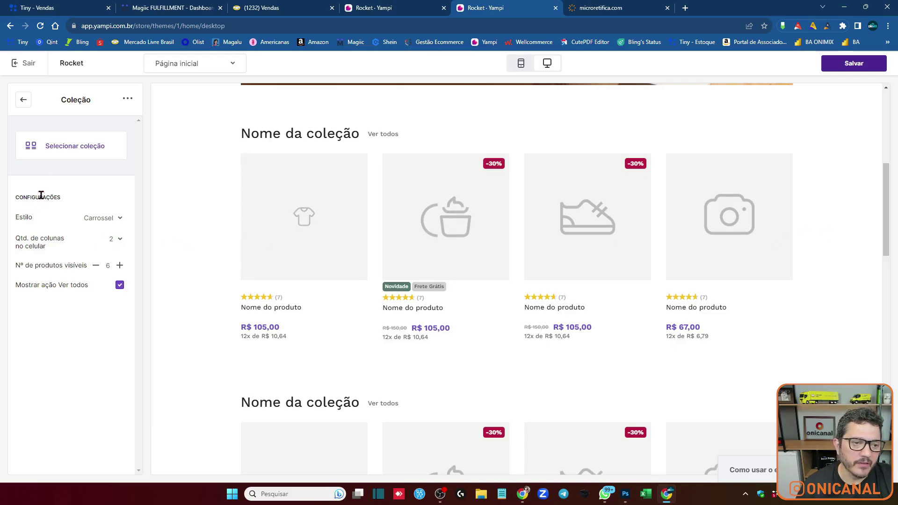
Step: Start creating a new collection for the first Coleção section and name it Micro Retífica
click(68, 150)
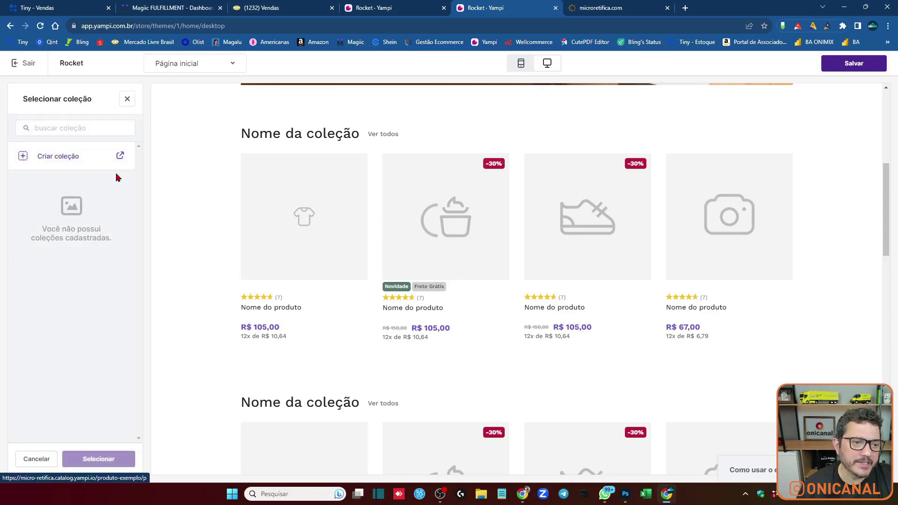
click(65, 155)
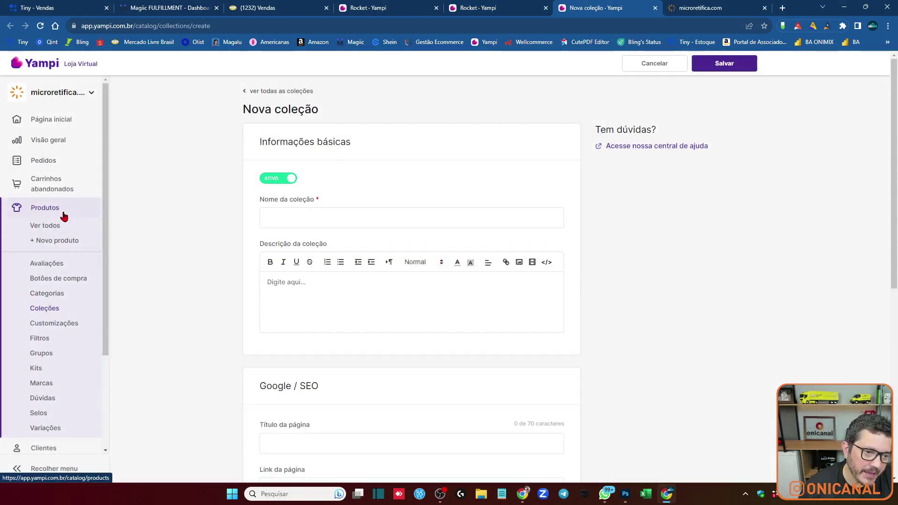
click(334, 217)
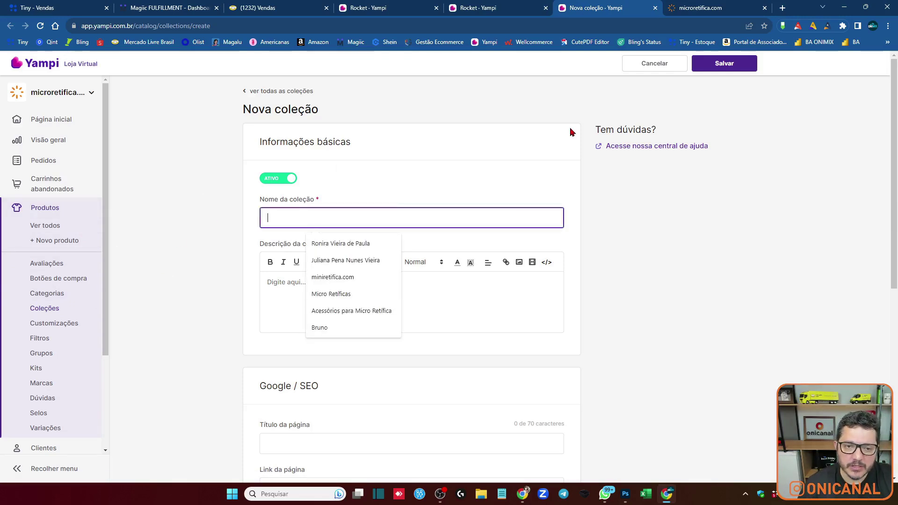
text(Micro REtífica)
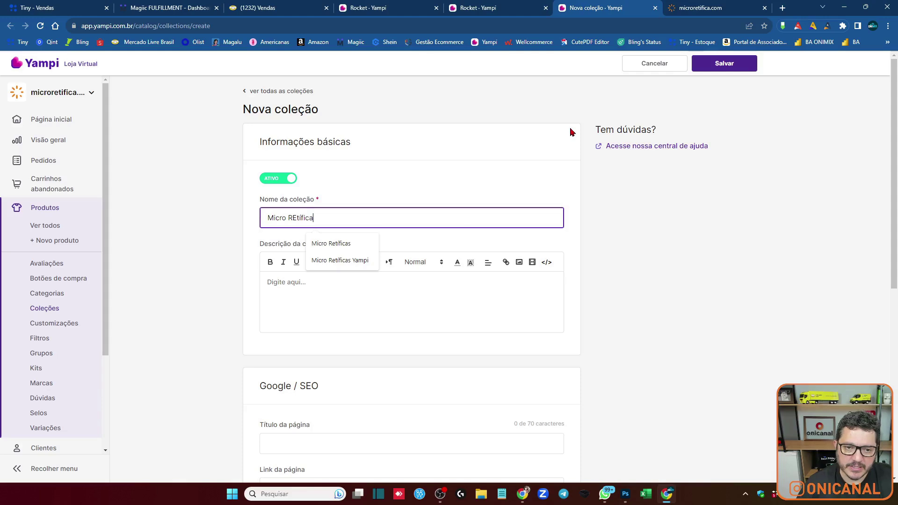
click(294, 208)
key(Delete)
text(e)
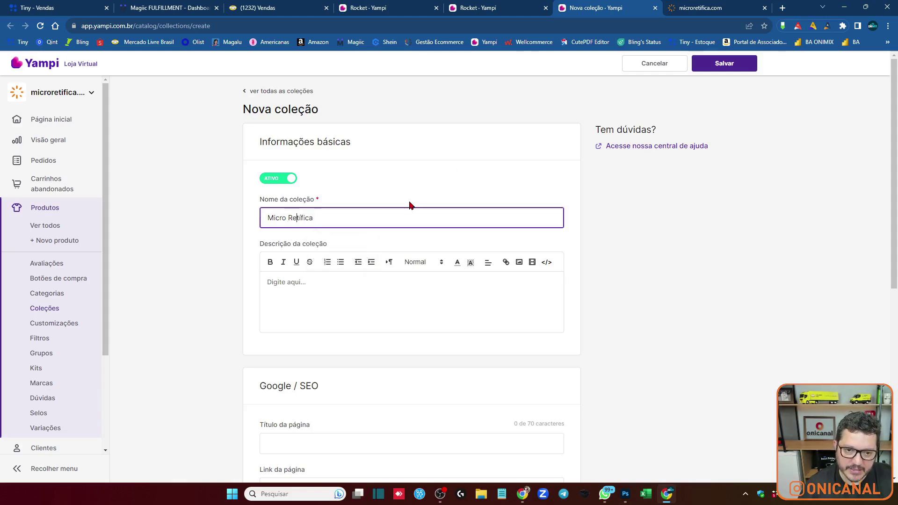
click(339, 279)
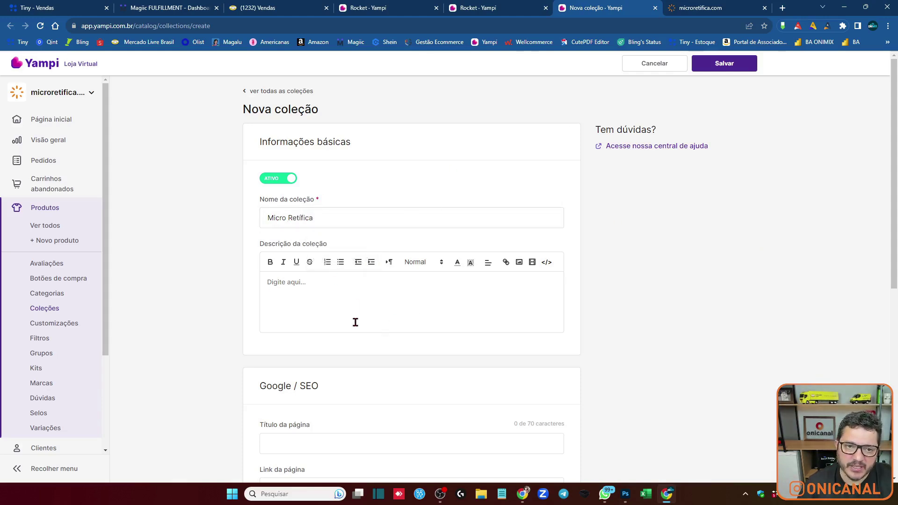
Step: Check the new collection's Google / SEO fields, leave them blank and save the collection
scroll(666, 231, down, 5)
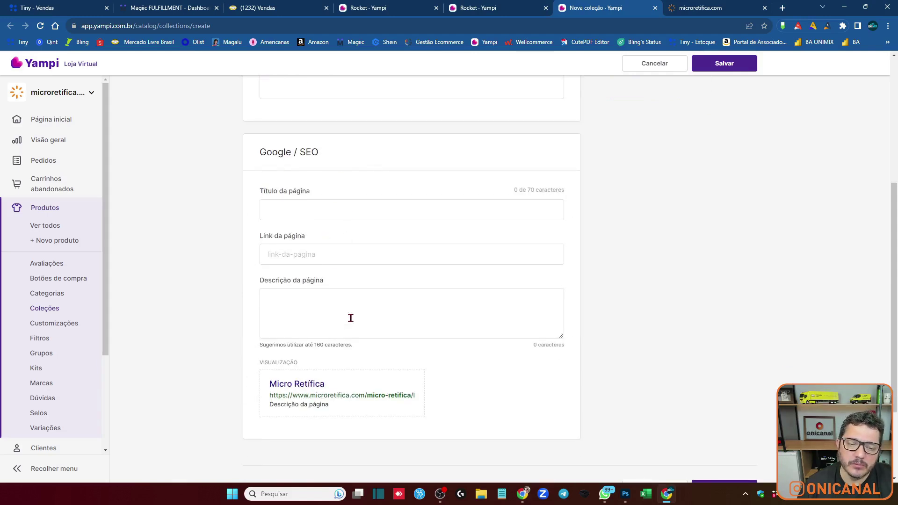
scroll(672, 197, down, 3)
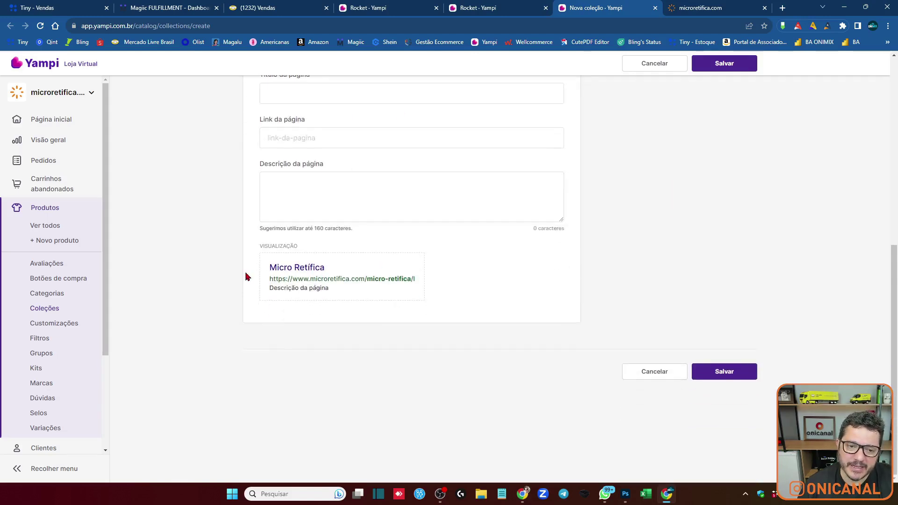
scroll(451, 201, up, 5)
scroll(610, 214, up, 3)
scroll(610, 214, down, 7)
click(724, 372)
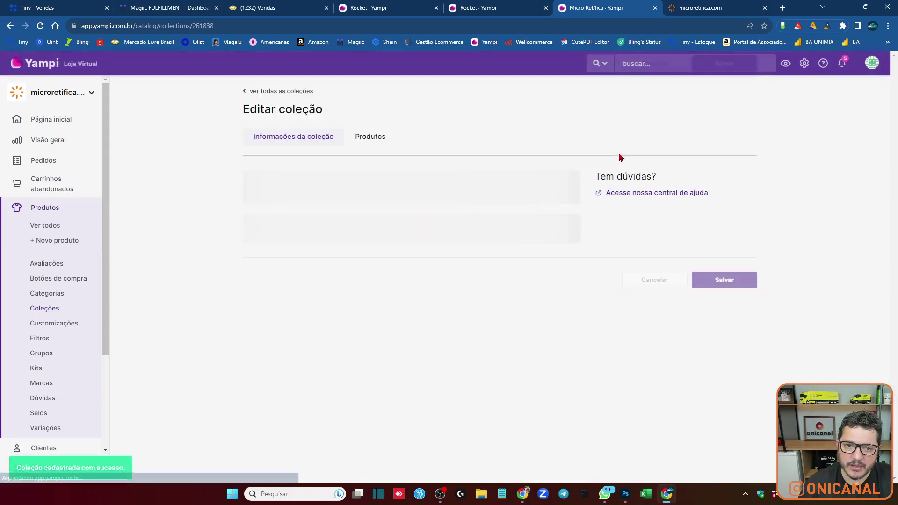
Step: Look over the saved Micro Retífica collection's information and open its Produtos settings
scroll(251, 323, down, 5)
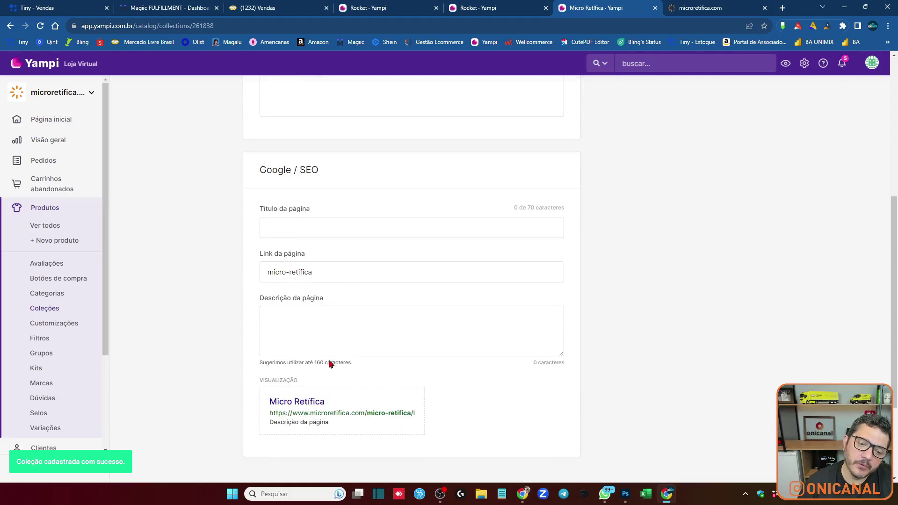
scroll(265, 261, up, 6)
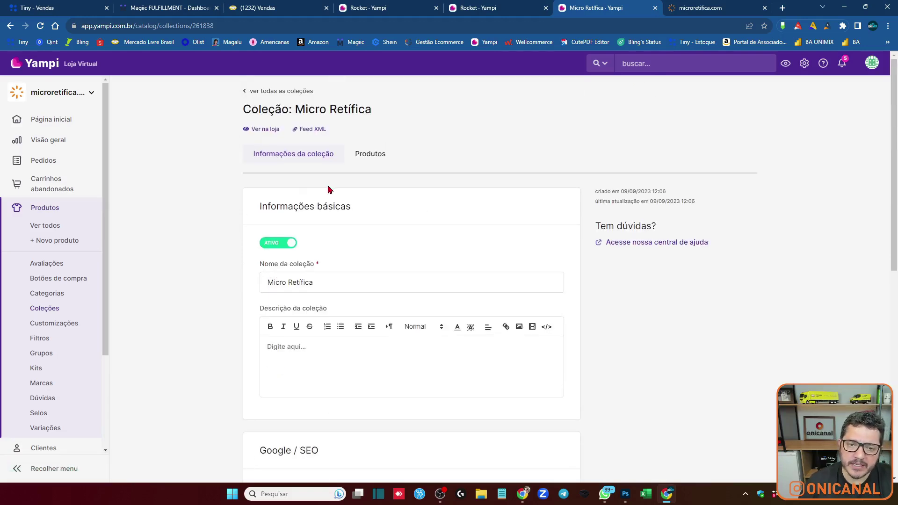
click(370, 155)
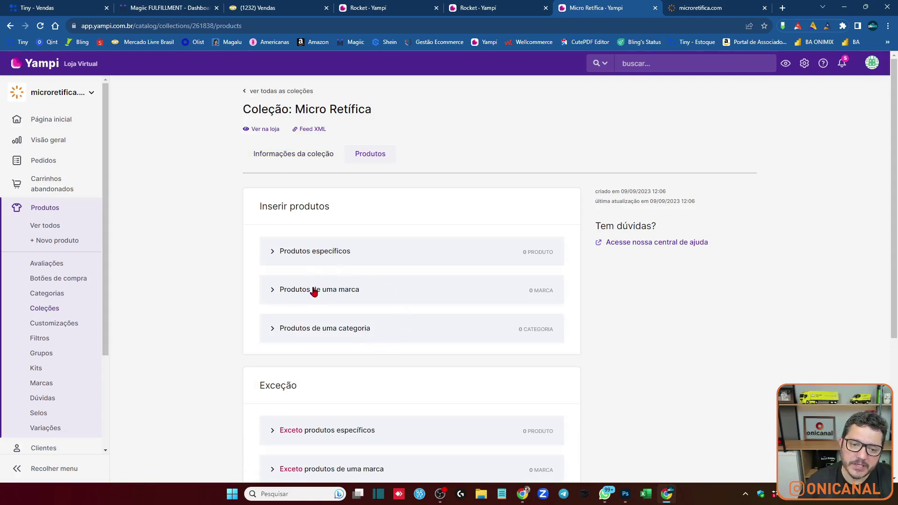
Step: Add the Micro Retíficas category to the Micro Retífica collection's products and save the collection
click(275, 332)
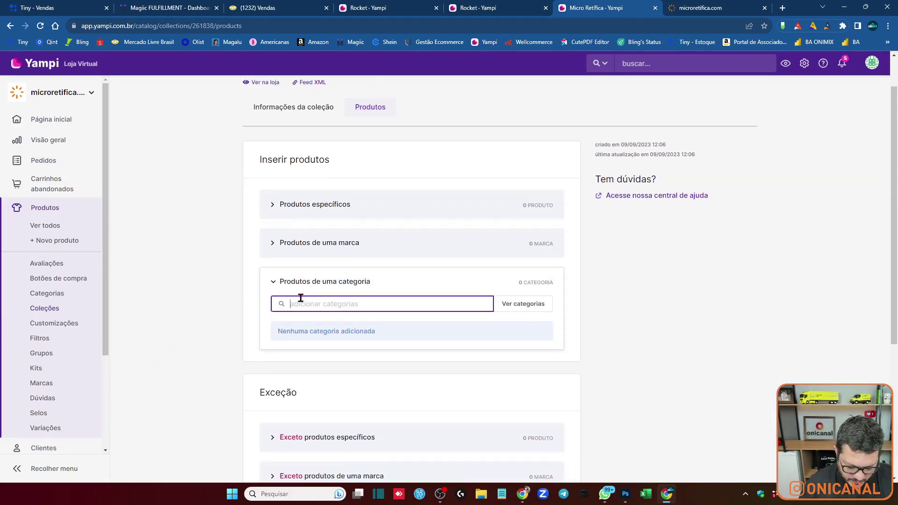
text(fe)
key(BackSpace)
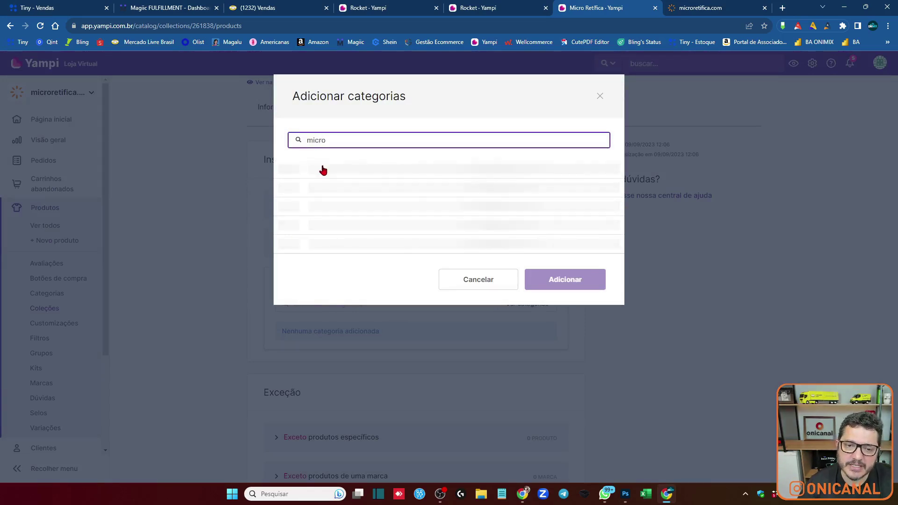
click(293, 169)
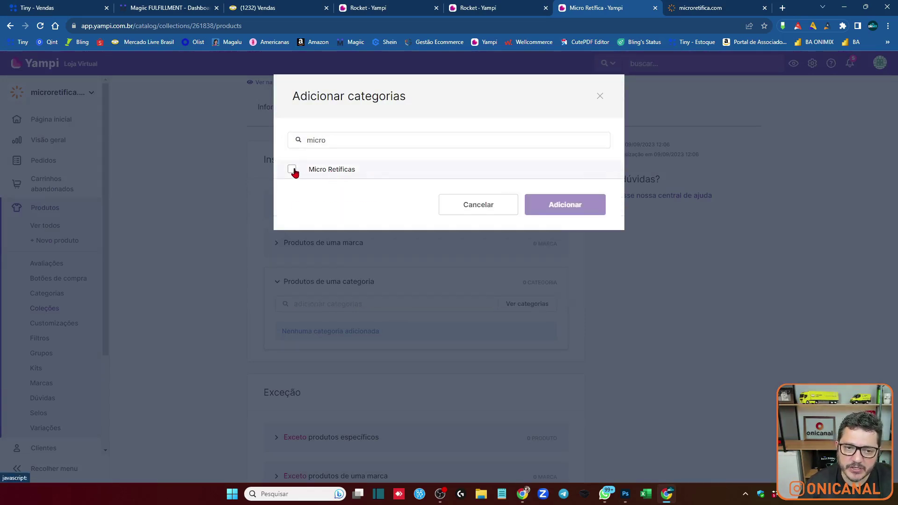
click(570, 210)
scroll(688, 276, down, 5)
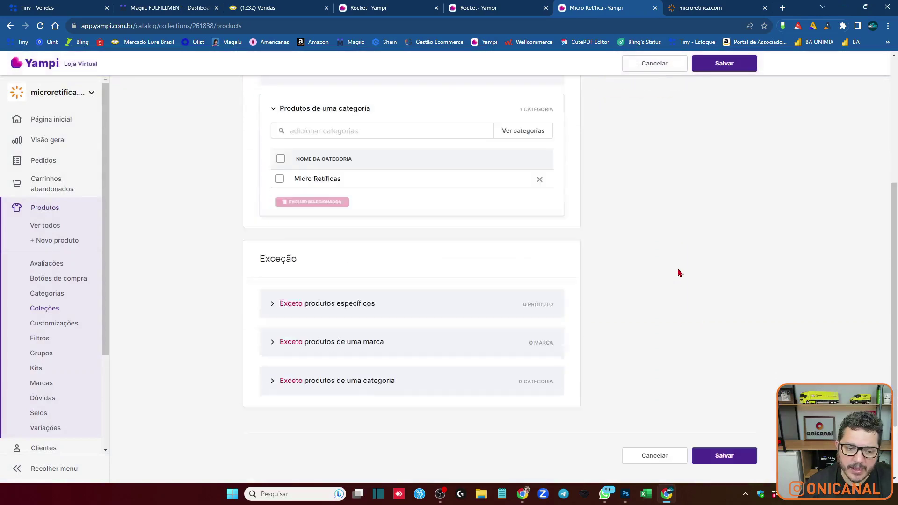
click(724, 371)
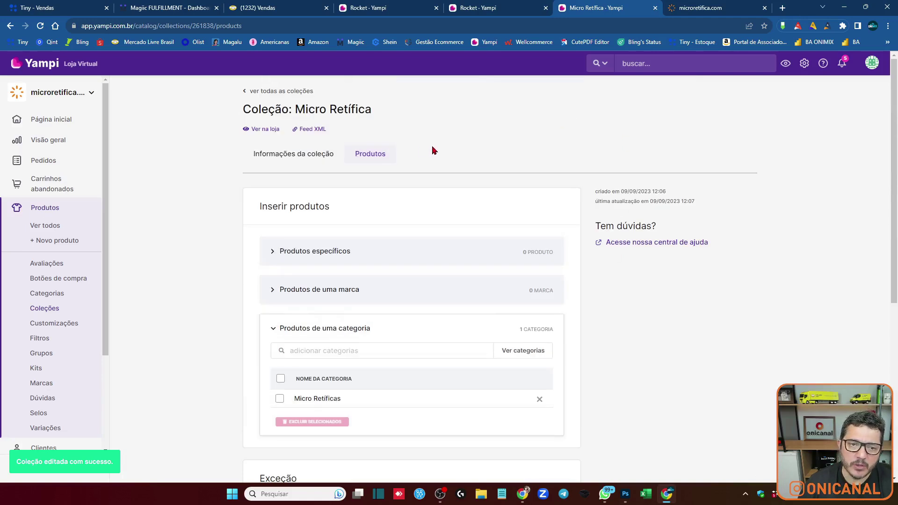
Step: Create a new collection named Charbs, leave its description and Google / SEO fields blank, and save it
click(263, 92)
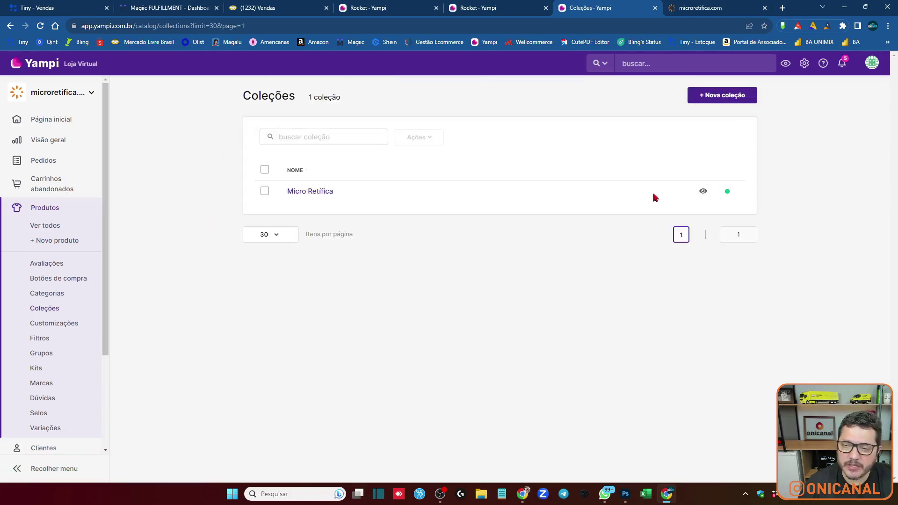
click(711, 95)
click(293, 225)
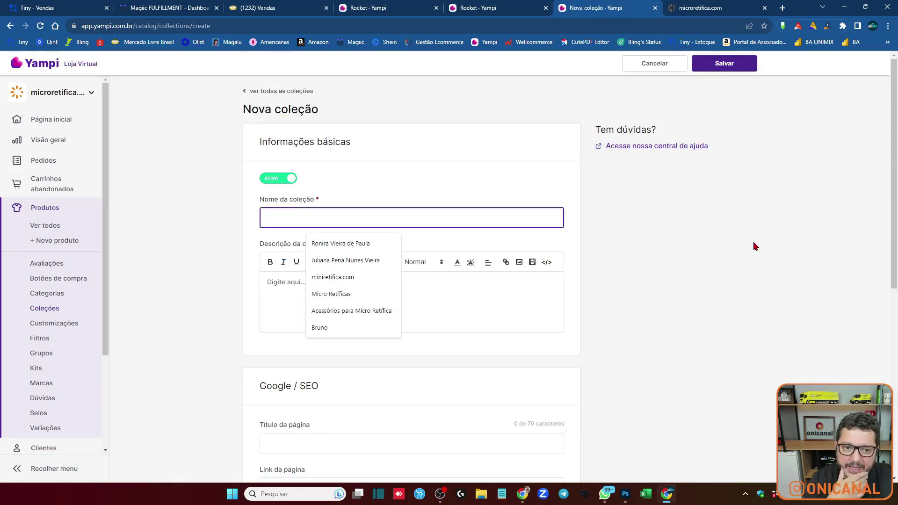
text(Charbs)
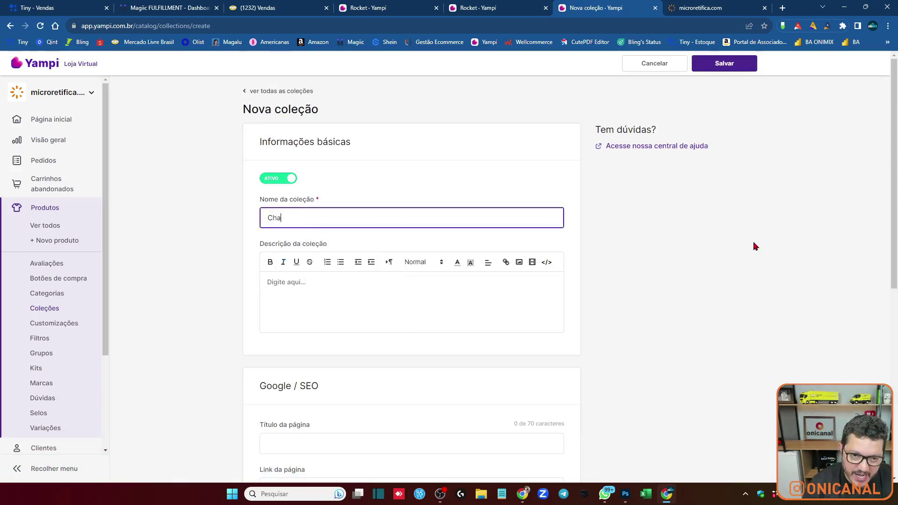
click(724, 265)
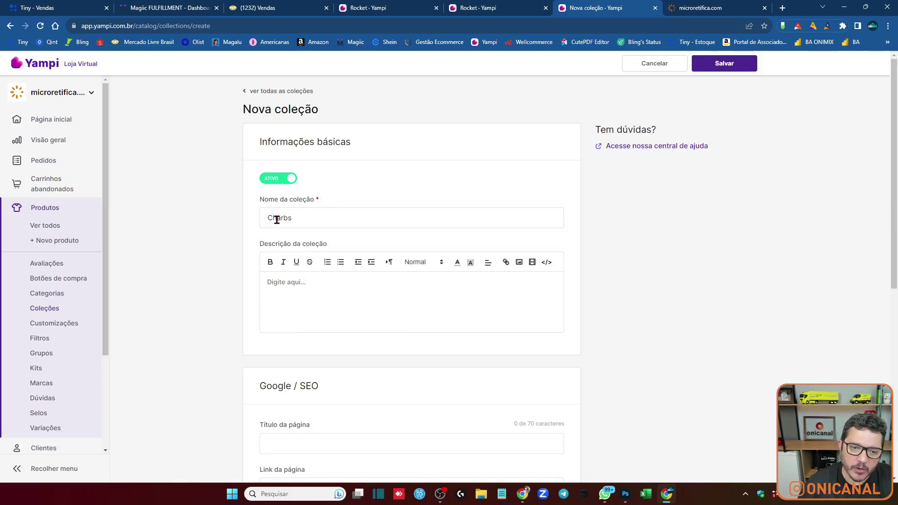
scroll(370, 194, down, 1)
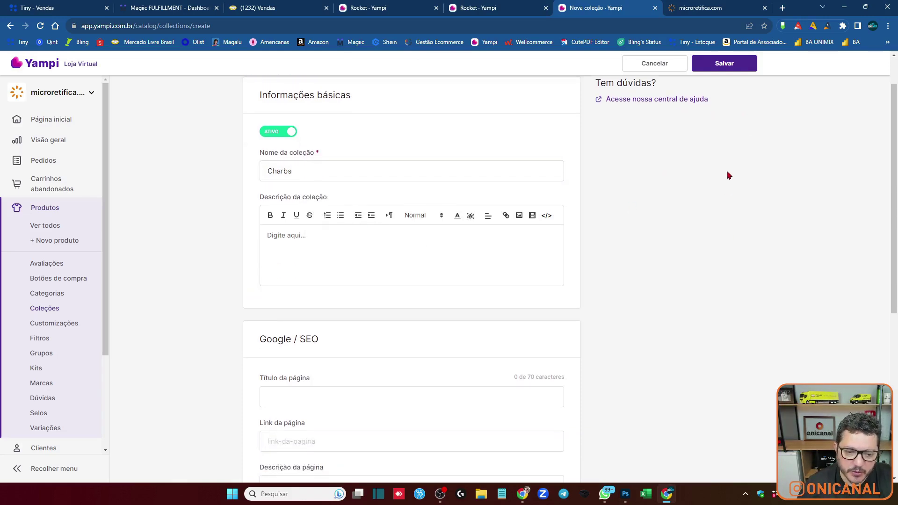
scroll(257, 270, down, 3)
scroll(693, 187, down, 4)
scroll(688, 181, up, 7)
scroll(691, 182, down, 7)
click(737, 375)
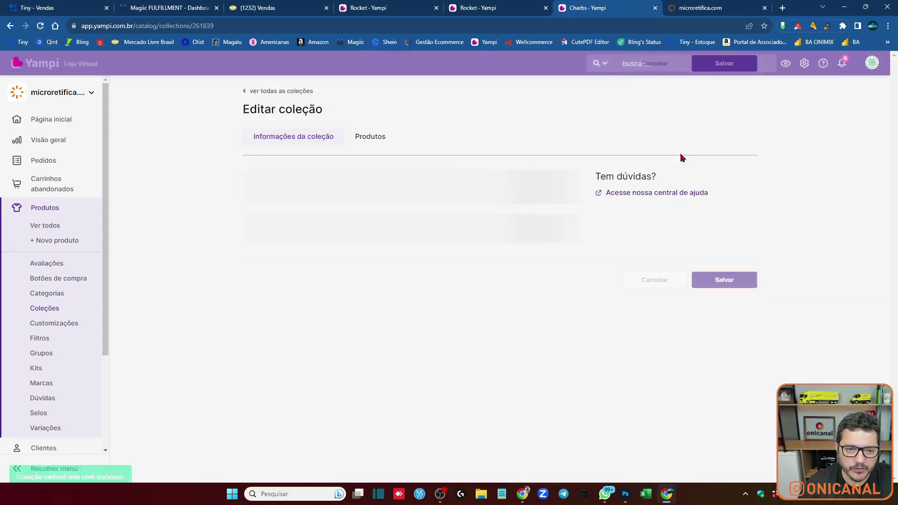
Step: Add the Charbs brand to the Charbs collection's products and save the collection
click(388, 155)
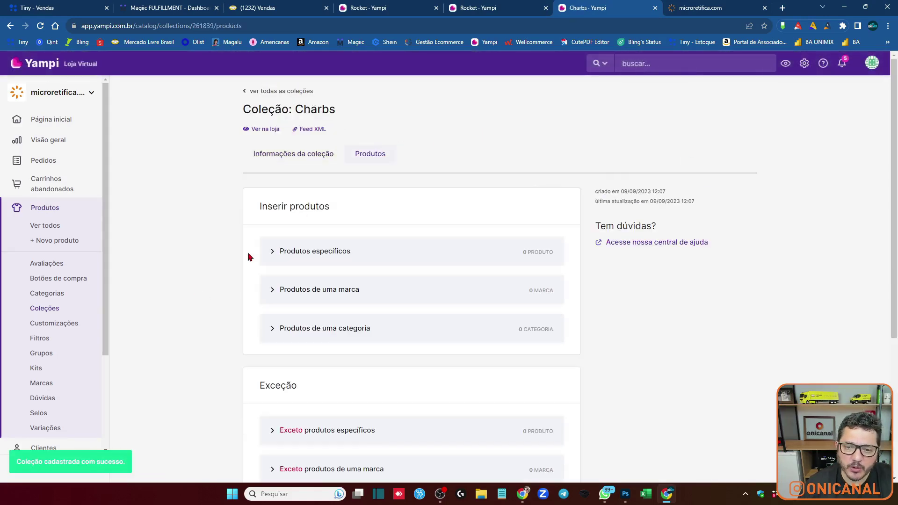
scroll(239, 252, down, 2)
click(337, 197)
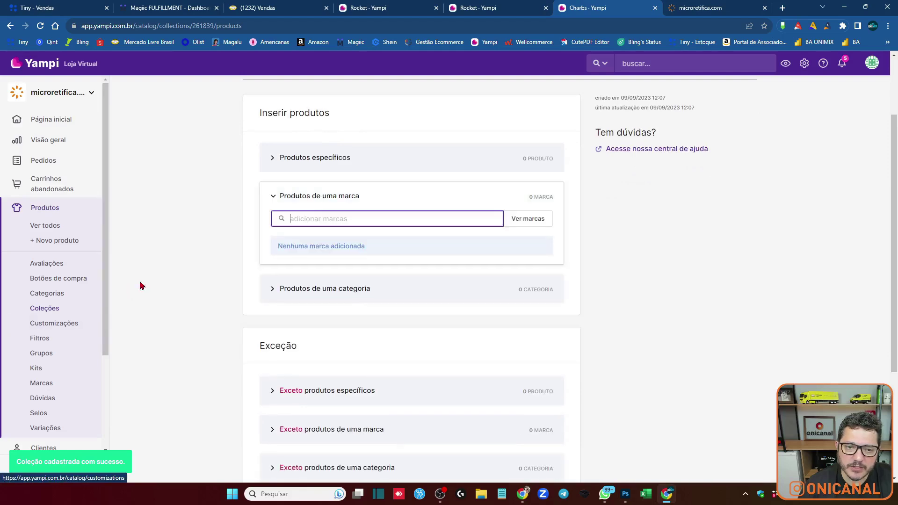
click(317, 245)
text(cha)
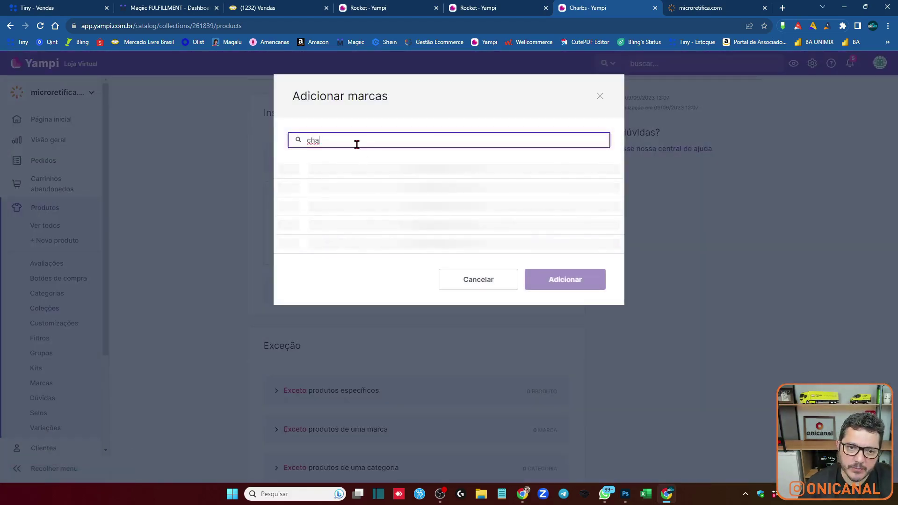
click(291, 169)
click(565, 279)
scroll(718, 344, down, 5)
click(725, 372)
scroll(673, 233, up, 5)
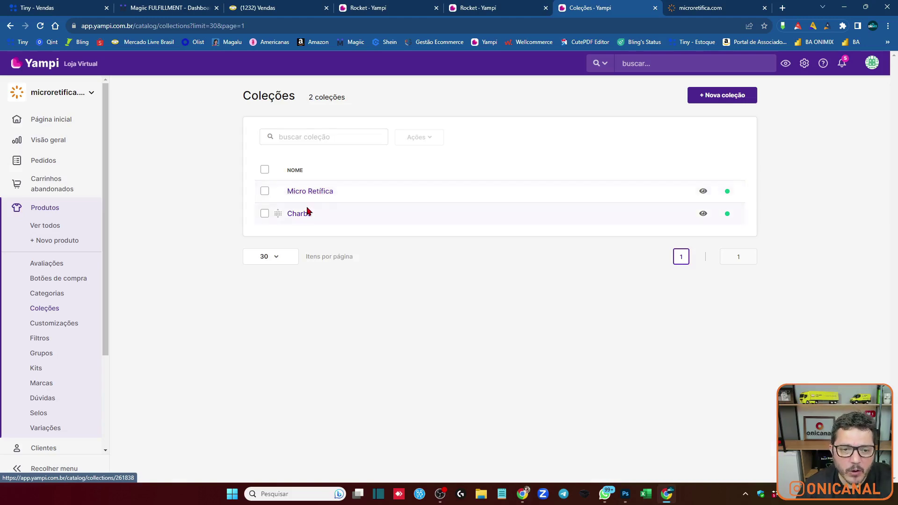
Step: Create and save a new collection named Mais vendidos and open its Produtos settings
click(725, 96)
click(283, 218)
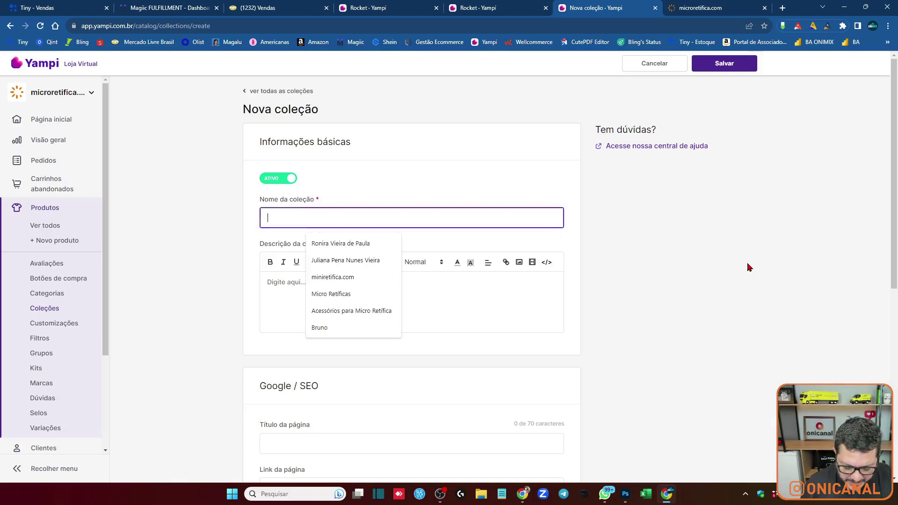
text(Mais v)
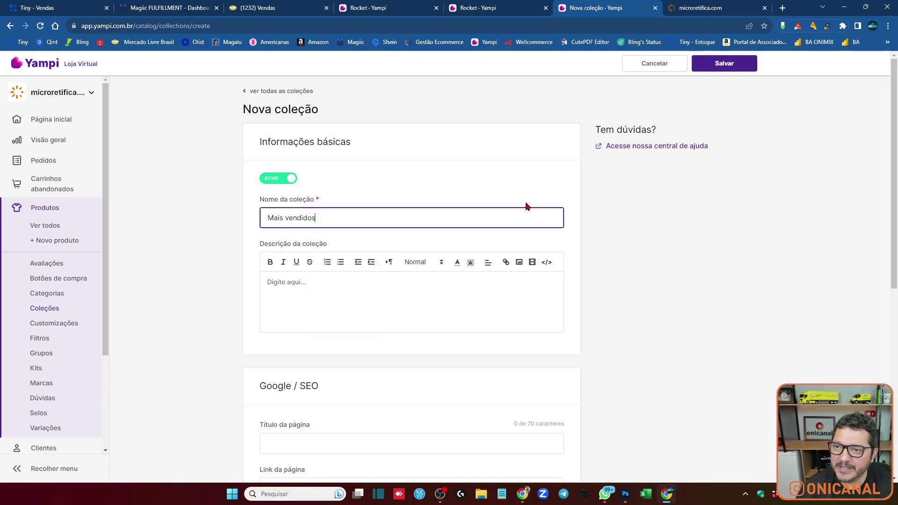
text(endidos)
scroll(614, 285, down, 7)
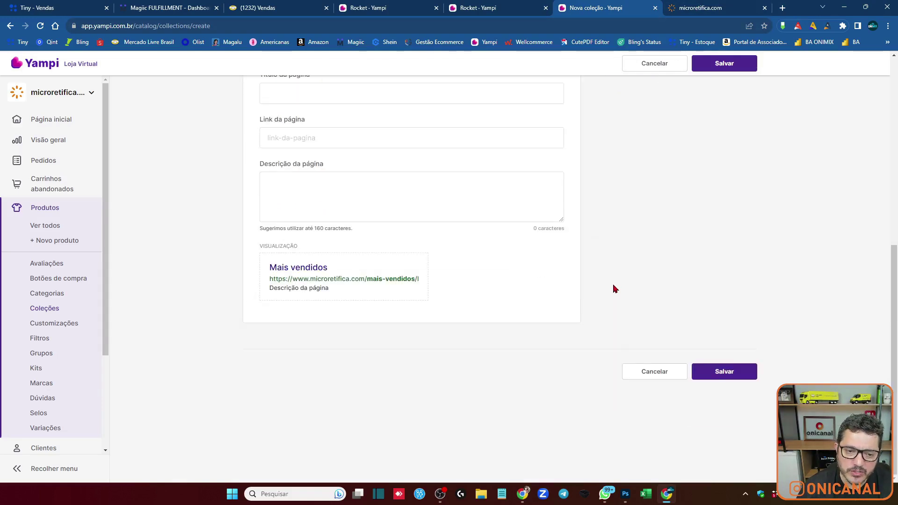
click(721, 373)
click(372, 153)
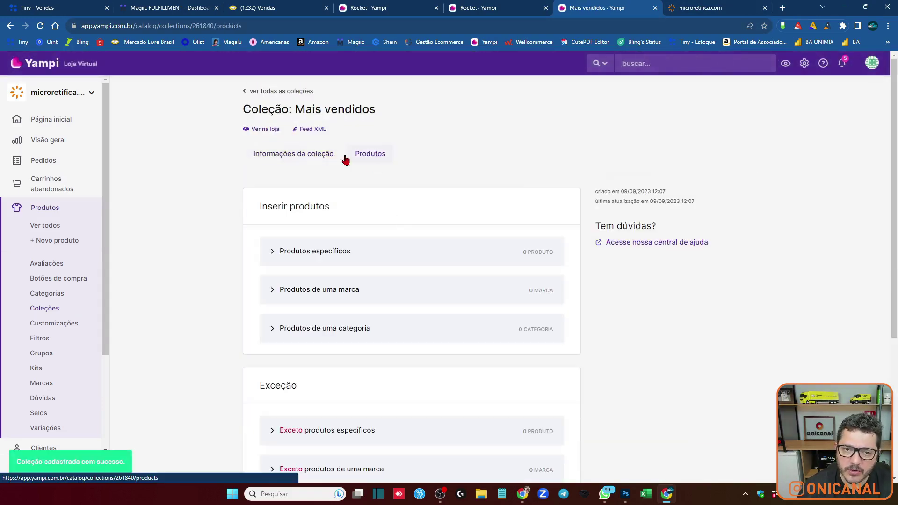
Step: Browse the storefront's Kits de Acessórios category and check the Kit 105 Acessório para Micro Retífica product page
click(697, 13)
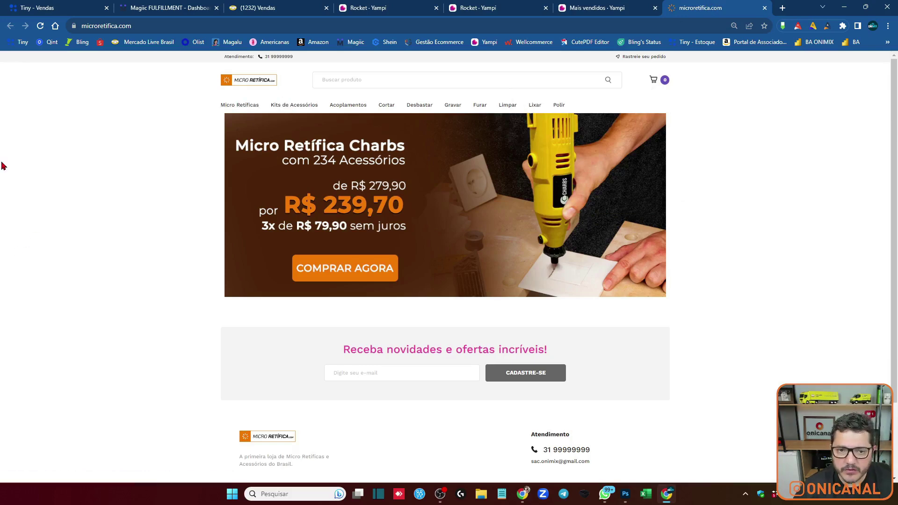
click(302, 104)
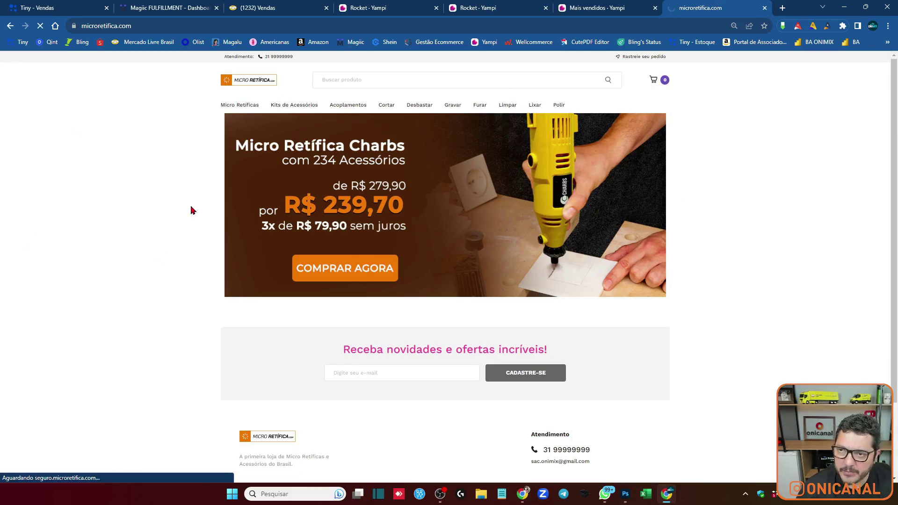
scroll(677, 160, down, 2)
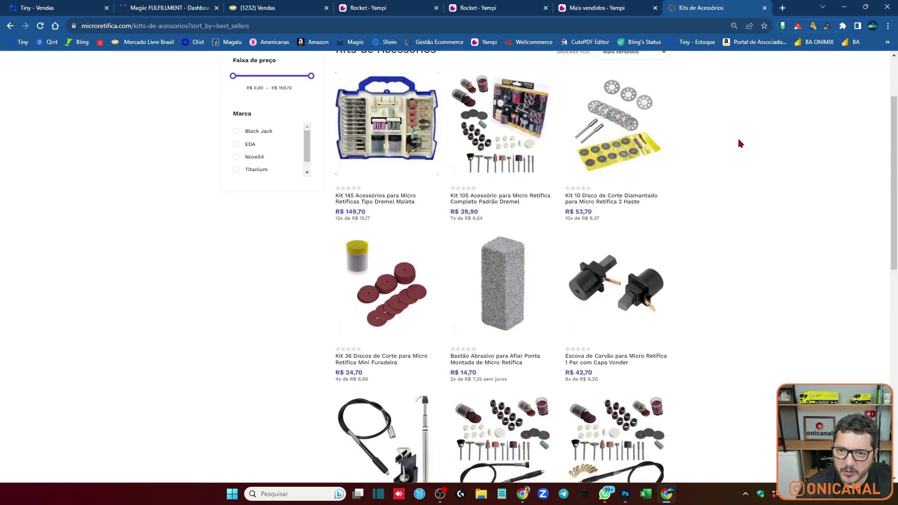
click(613, 127)
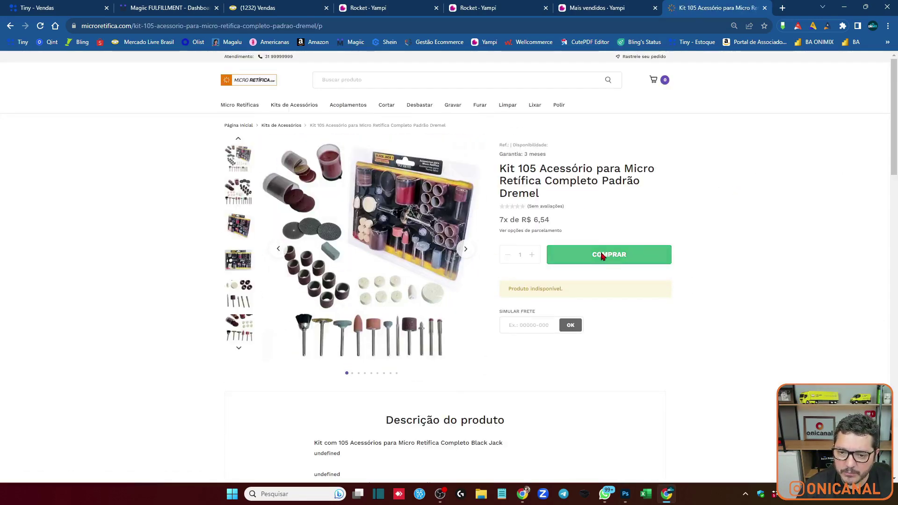
click(10, 26)
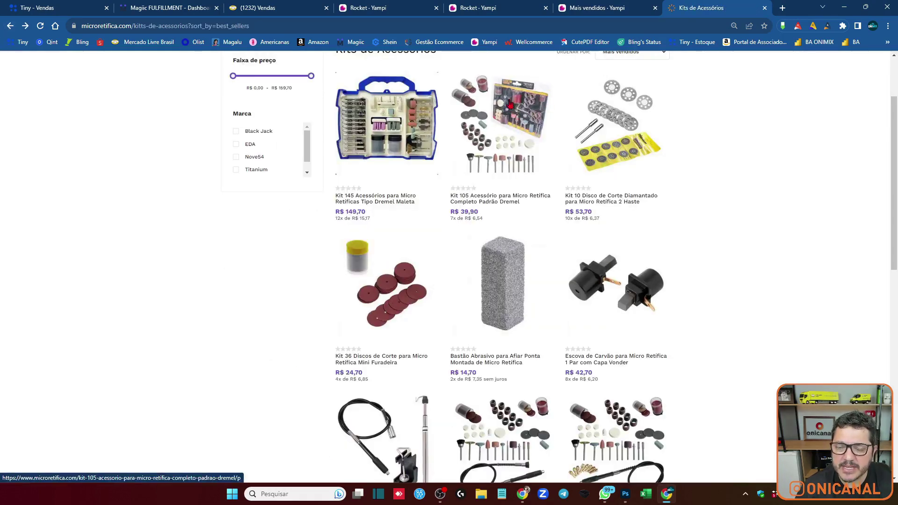
scroll(725, 185, down, 5)
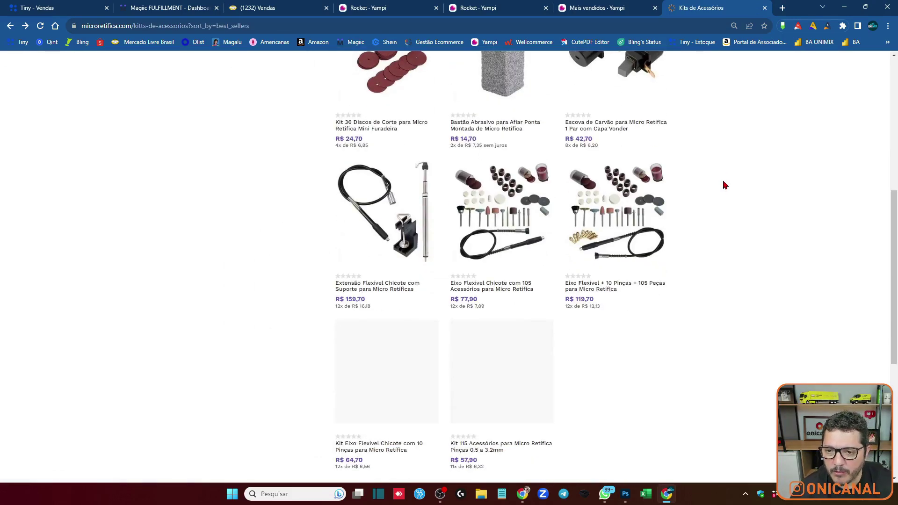
scroll(725, 185, down, 2)
scroll(725, 185, up, 10)
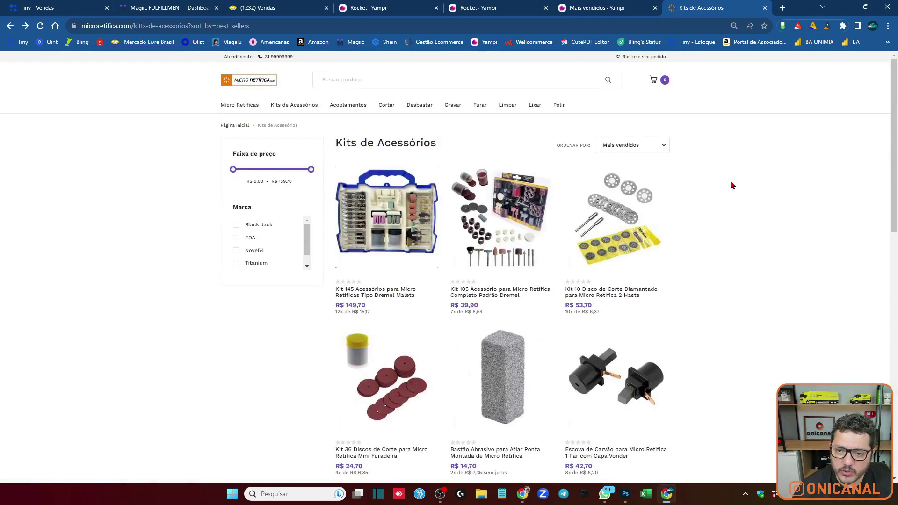
Step: Search the storefront for "kit" and look through the results for a product to feature
click(347, 80)
text(kit)
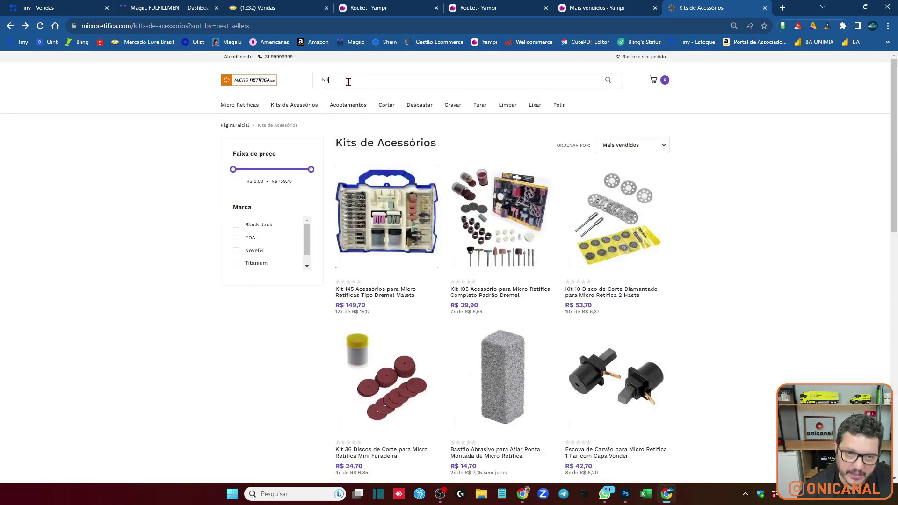
key(Return)
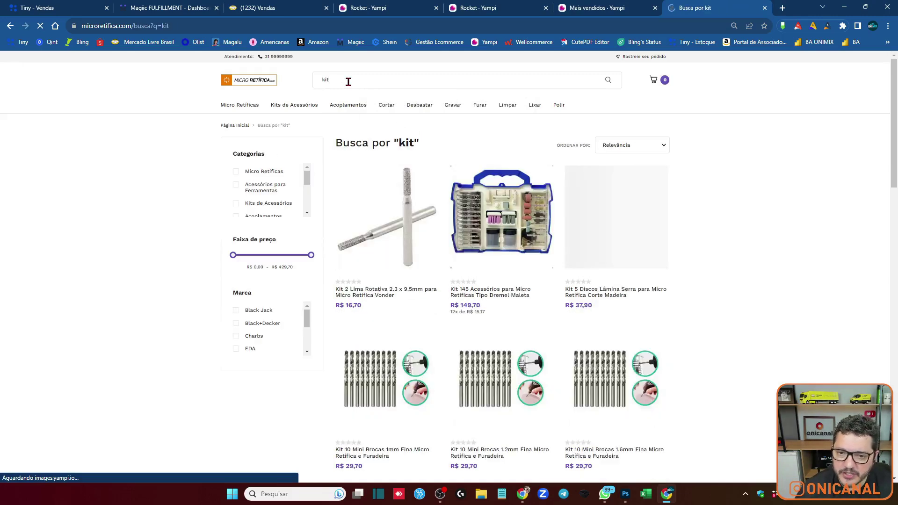
scroll(728, 157, down, 5)
scroll(732, 159, down, 10)
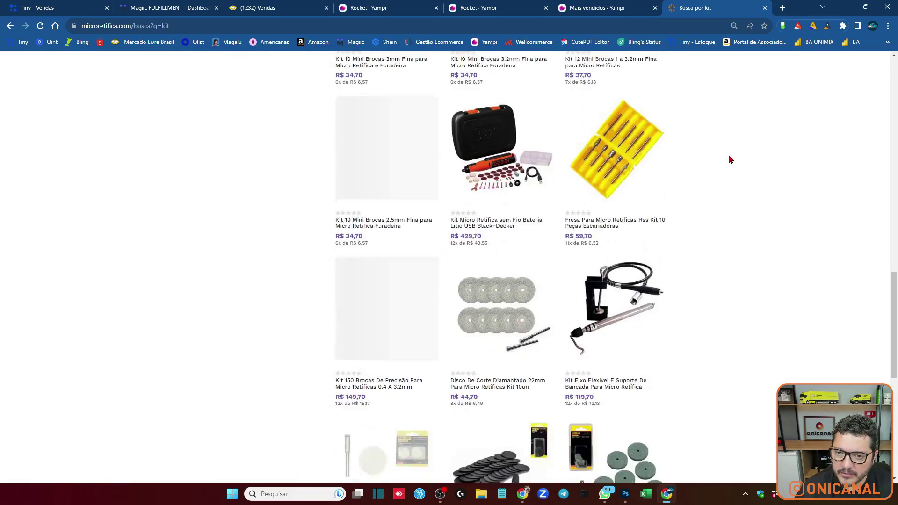
scroll(802, 173, down, 3)
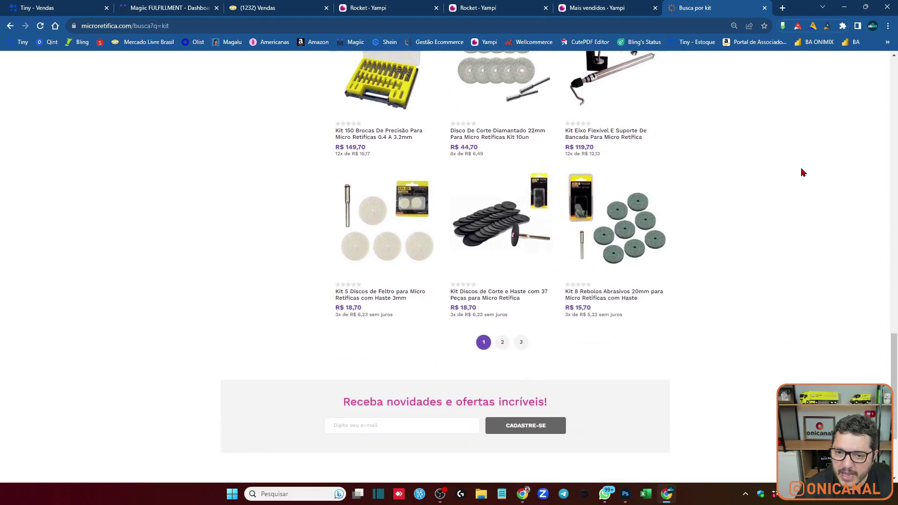
scroll(792, 175, up, 10)
scroll(795, 178, down, 3)
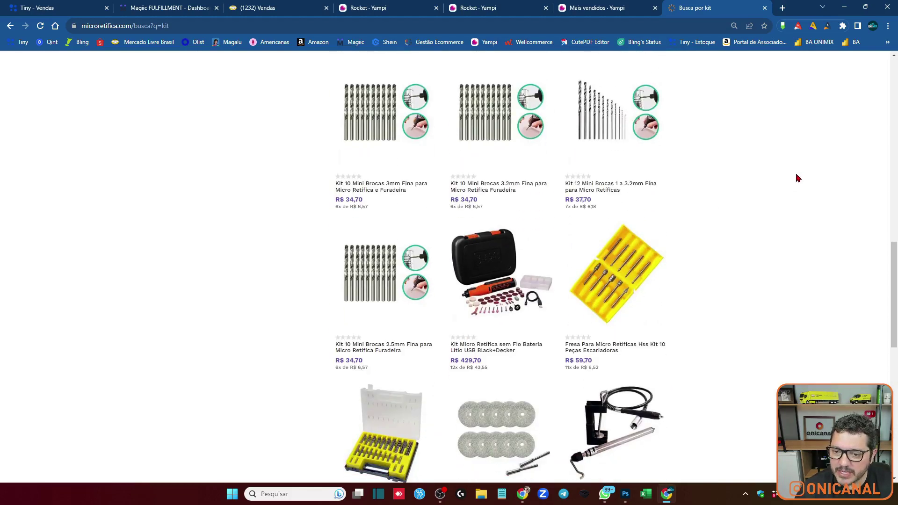
scroll(749, 197, down, 5)
scroll(717, 215, up, 15)
scroll(715, 214, up, 5)
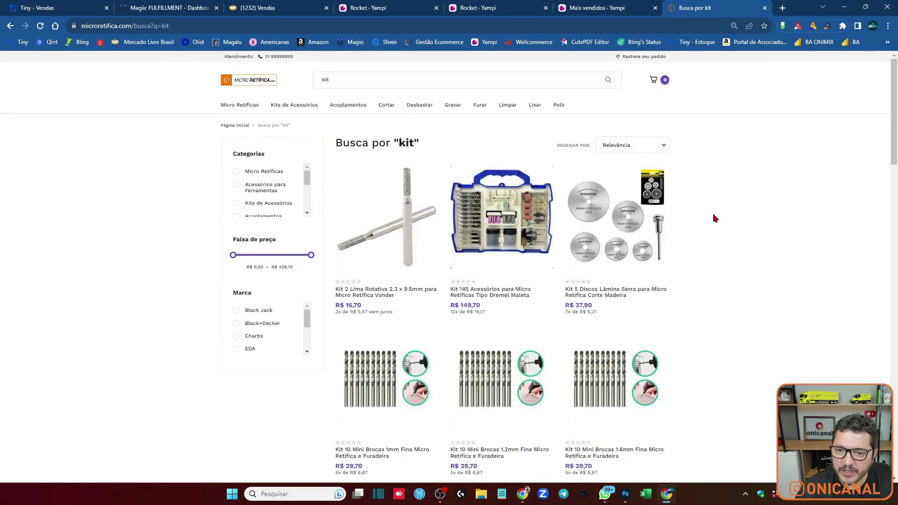
Step: Open the Kit 5 Discos Lâmina Serra para Micro Retífica Corte Madeira product and copy its title
click(611, 206)
drag(656, 181, 497, 171)
key(ctrl+c)
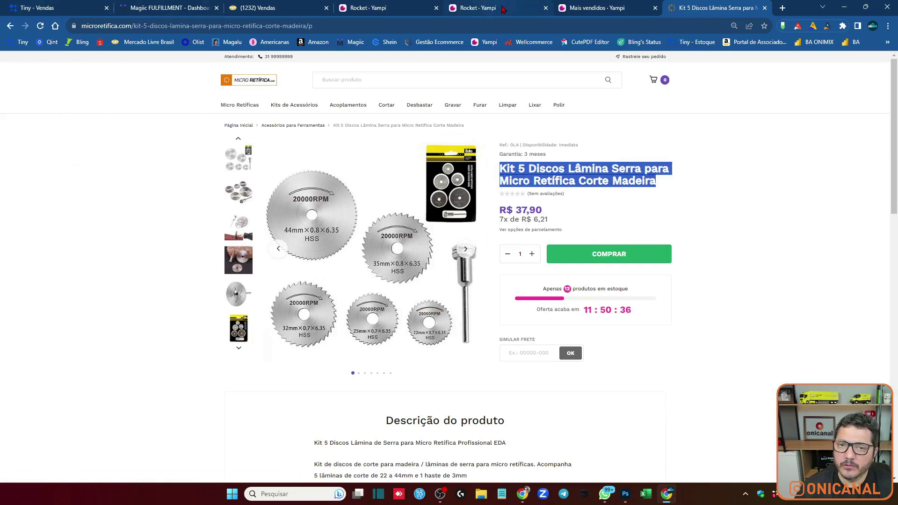
Step: Add the product Kit 5 Discos Lâmina Serra para Micro Retífica Corte Madeira to the Mais vendidos collection's specific products
click(486, 8)
click(589, 5)
click(374, 255)
click(357, 271)
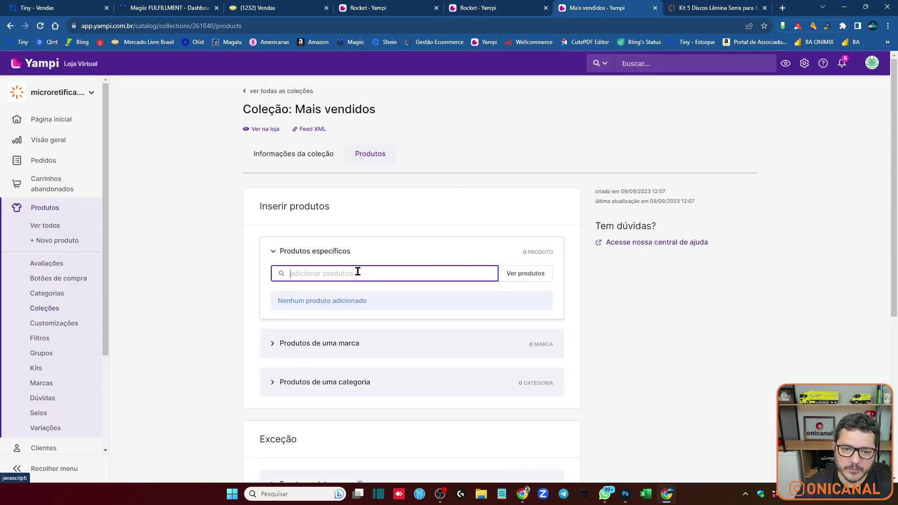
key(ctrl+v)
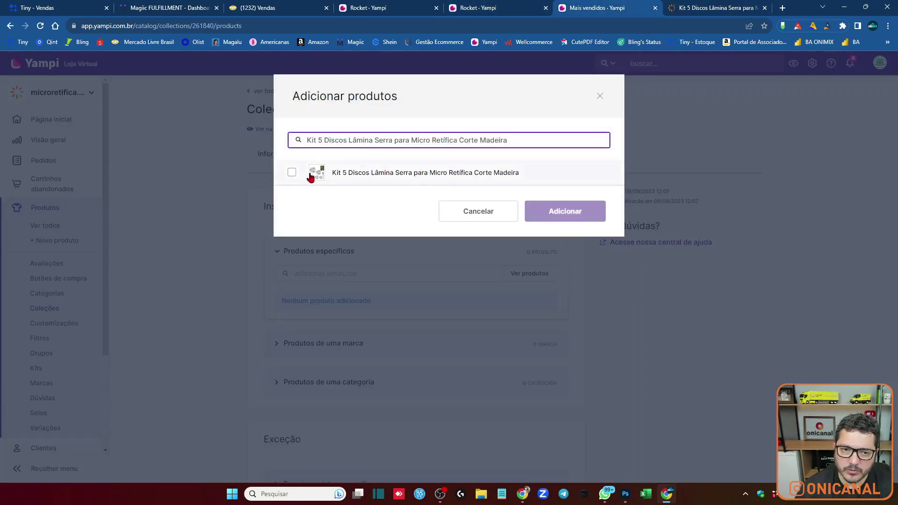
click(292, 170)
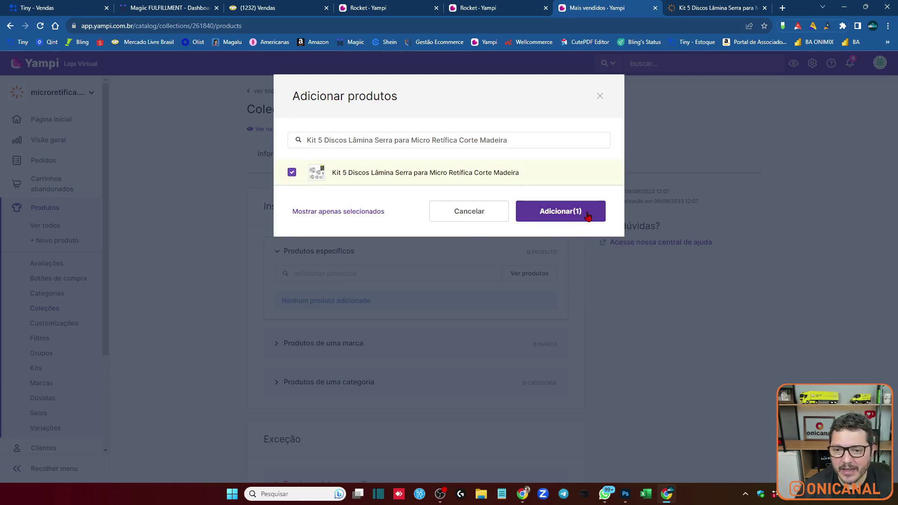
click(561, 212)
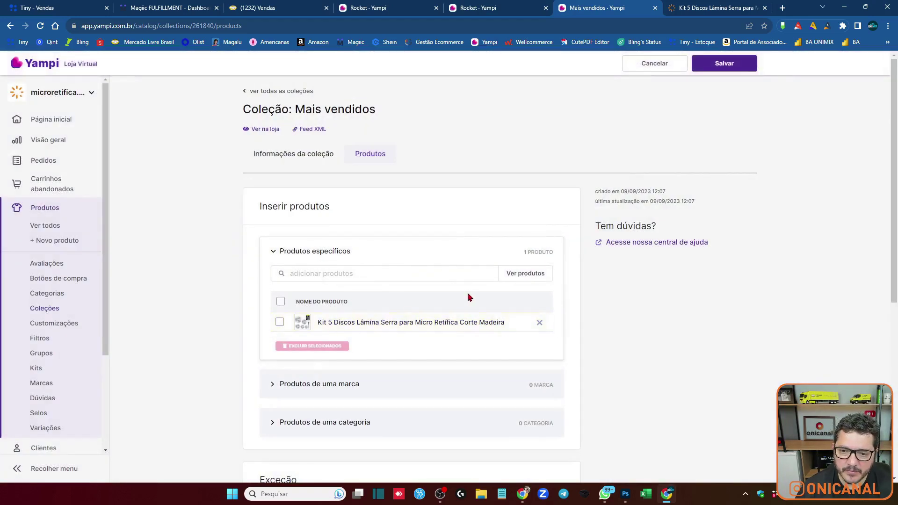
Step: Add Kit 60 Discos de Corte, Kit Eixo Flexível, Kit 10 Disco de Corte Reforçados, Pasta de Polimento 21g and Roda de Lixa 32mm to the collection
click(525, 273)
scroll(489, 262, down, 10)
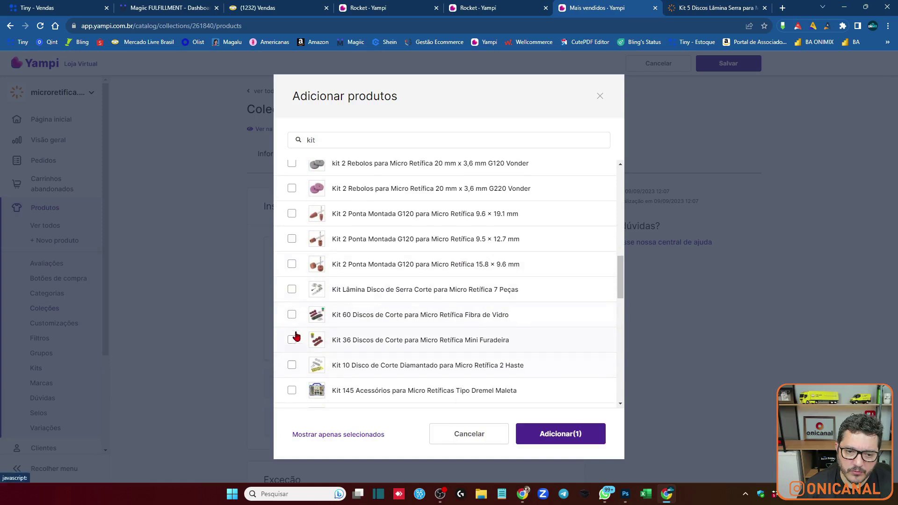
click(292, 314)
scroll(475, 236, down, 5)
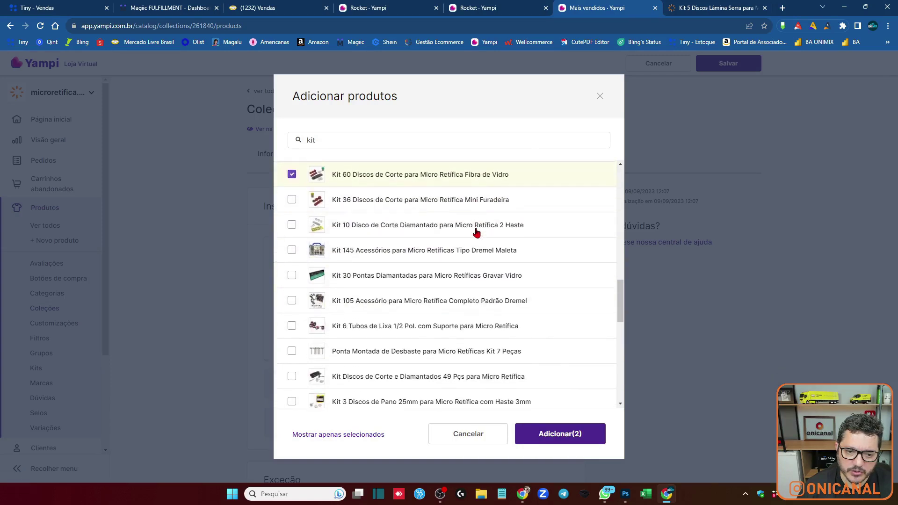
scroll(472, 266, down, 8)
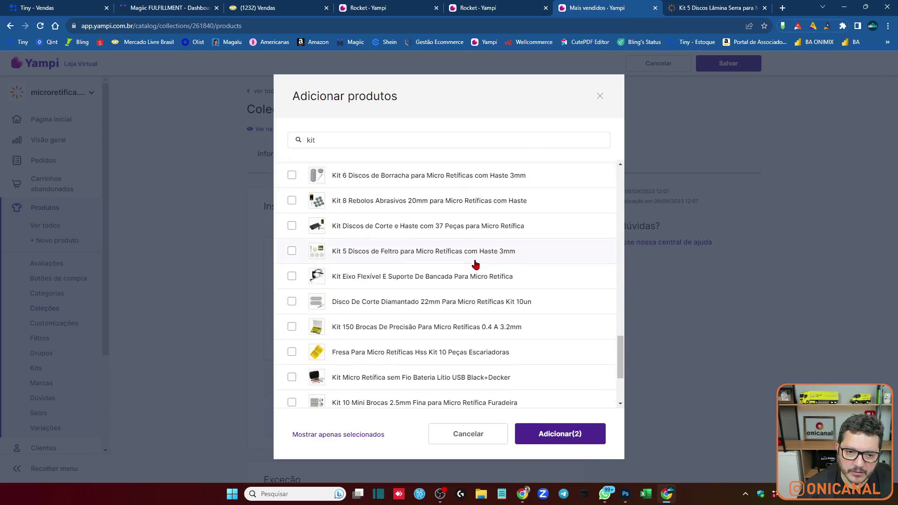
scroll(475, 265, up, 2)
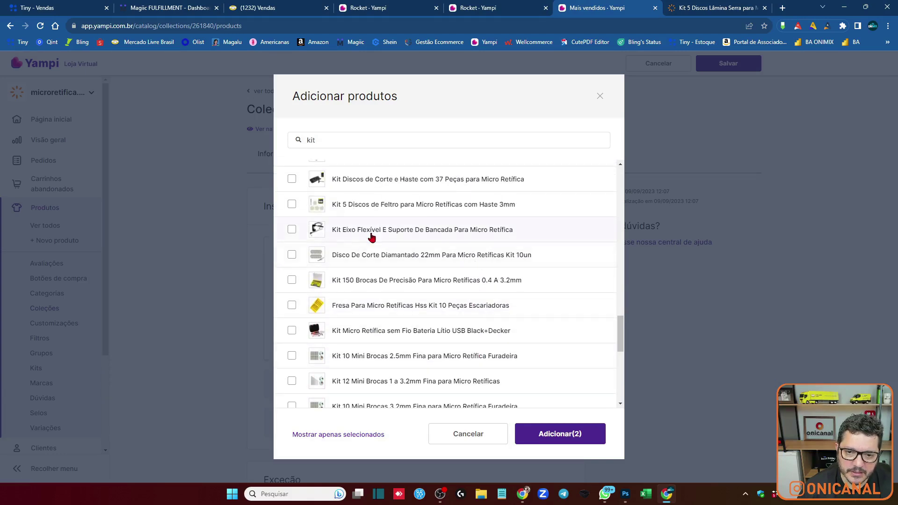
click(292, 230)
scroll(475, 280, down, 5)
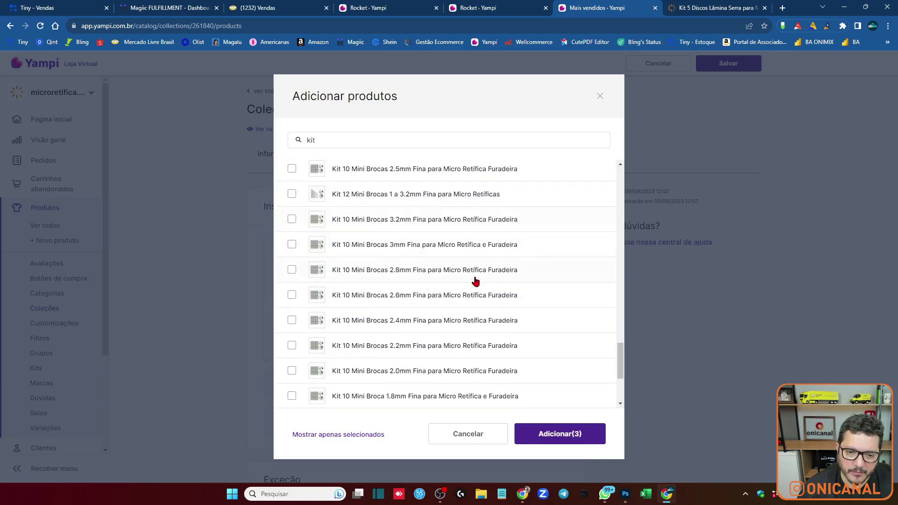
scroll(476, 285, down, 1)
key(Return)
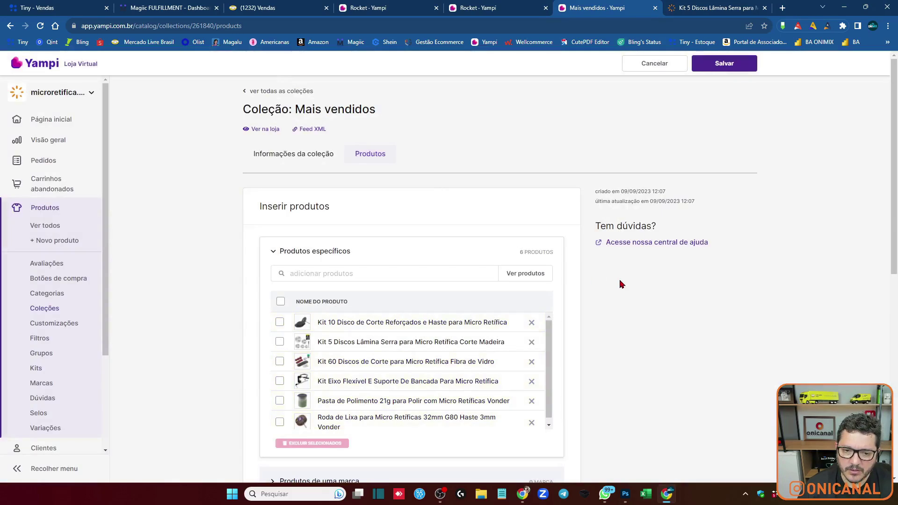
Step: Save the Mais vendidos collection and look over its brand, category and Exceção options
scroll(636, 281, down, 2)
scroll(501, 283, down, 1)
scroll(750, 241, down, 5)
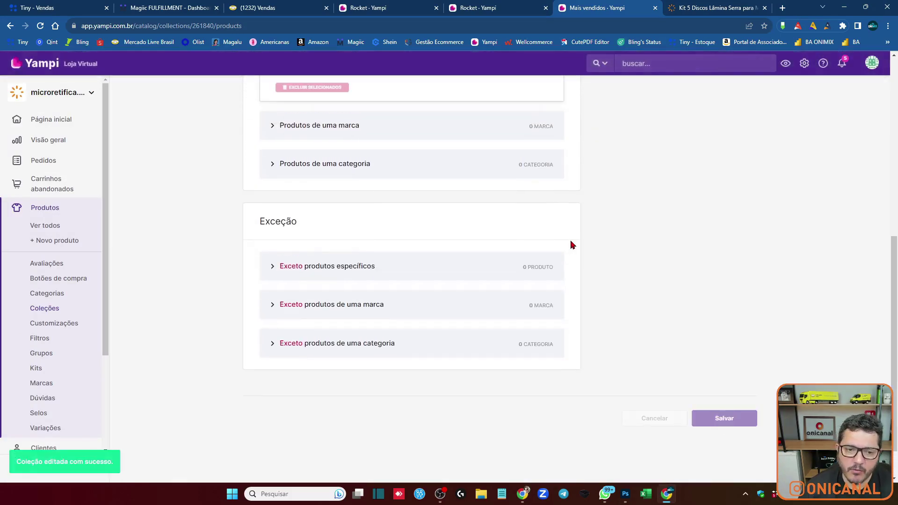
scroll(618, 257, down, 5)
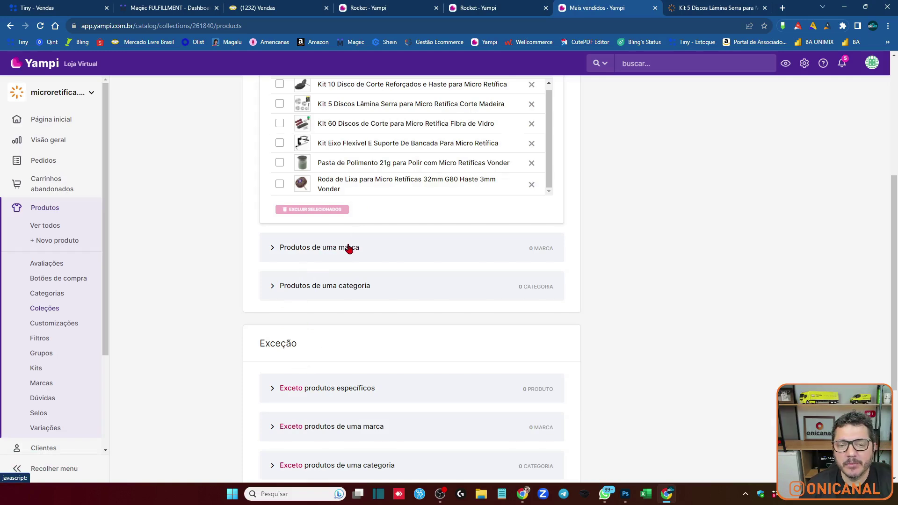
scroll(639, 267, down, 2)
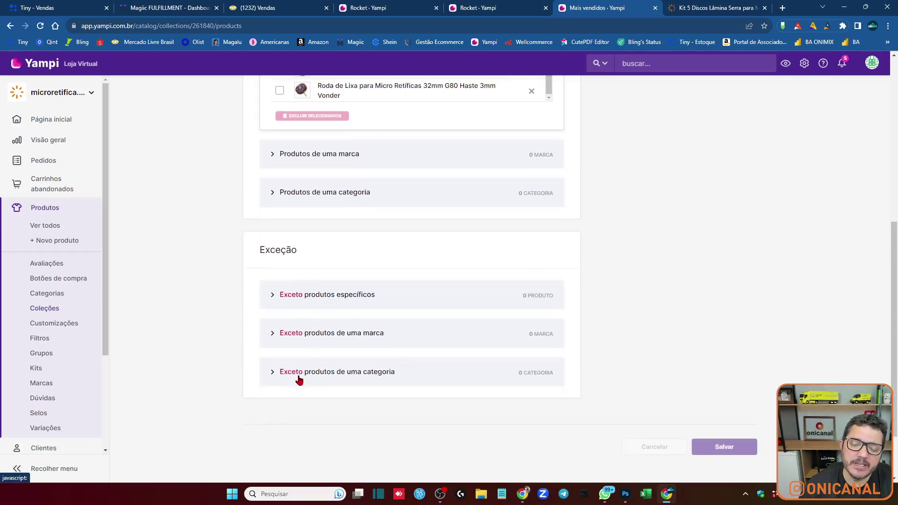
scroll(678, 260, up, 7)
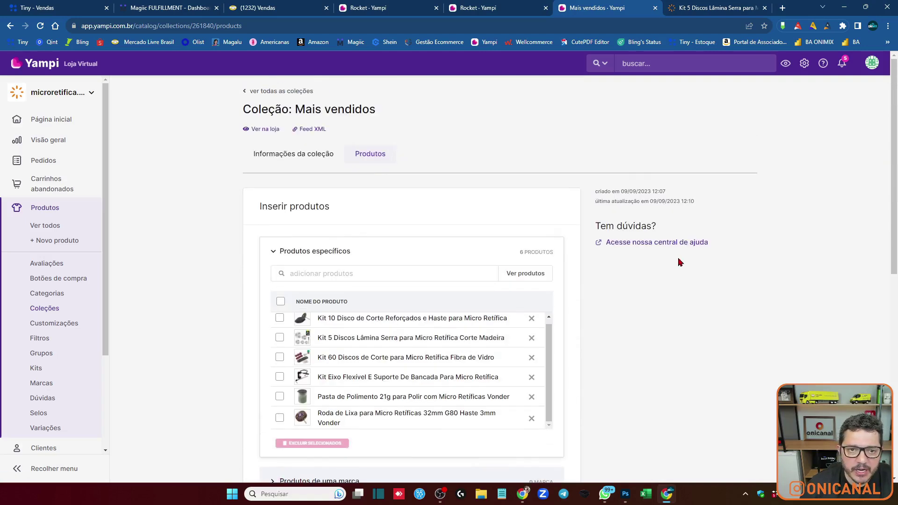
scroll(300, 142, down, 1)
scroll(247, 100, up, 1)
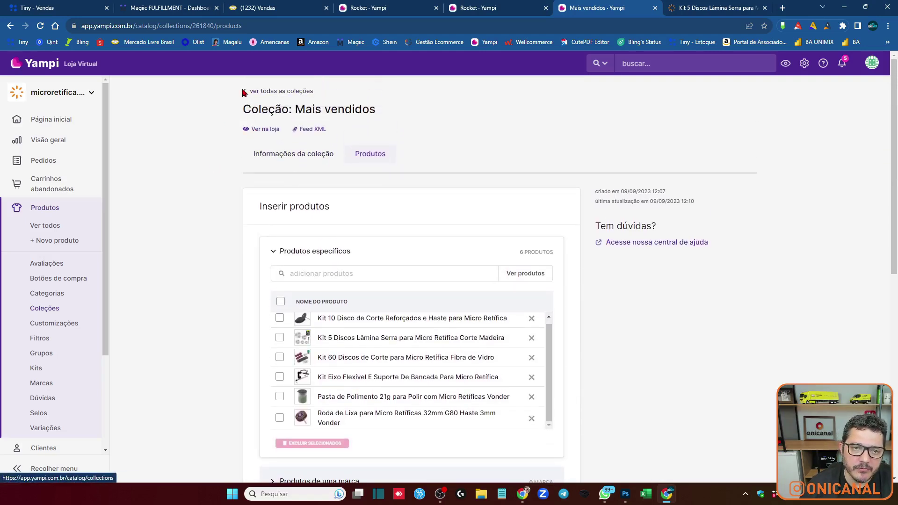
Step: Return to the collections list and open the active Rocket theme for customization
click(246, 93)
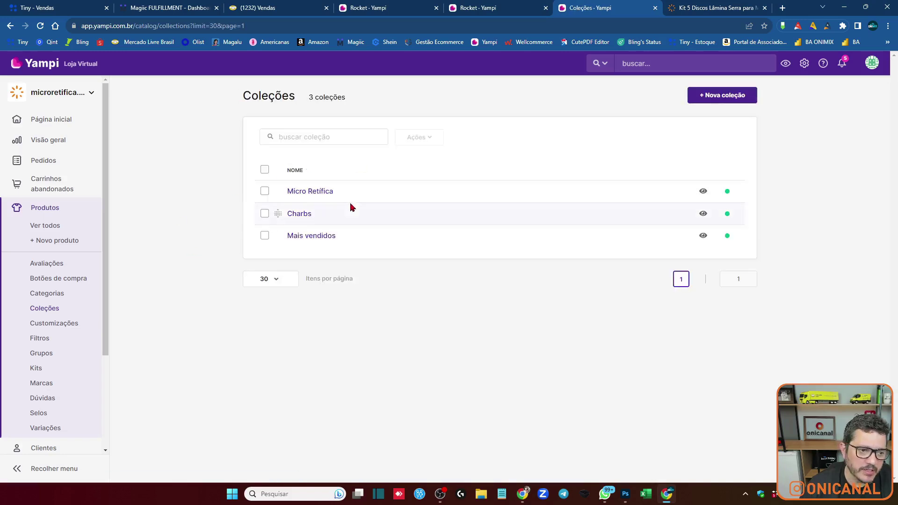
scroll(70, 272, down, 3)
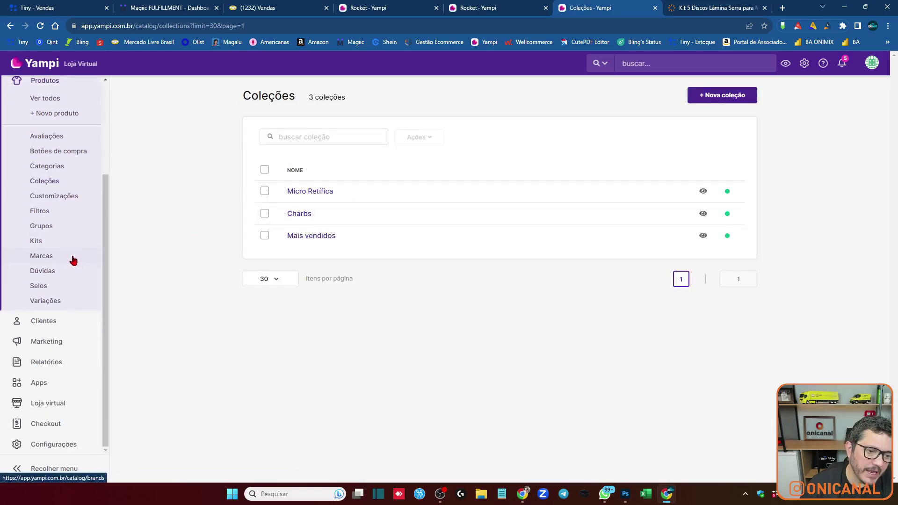
click(48, 403)
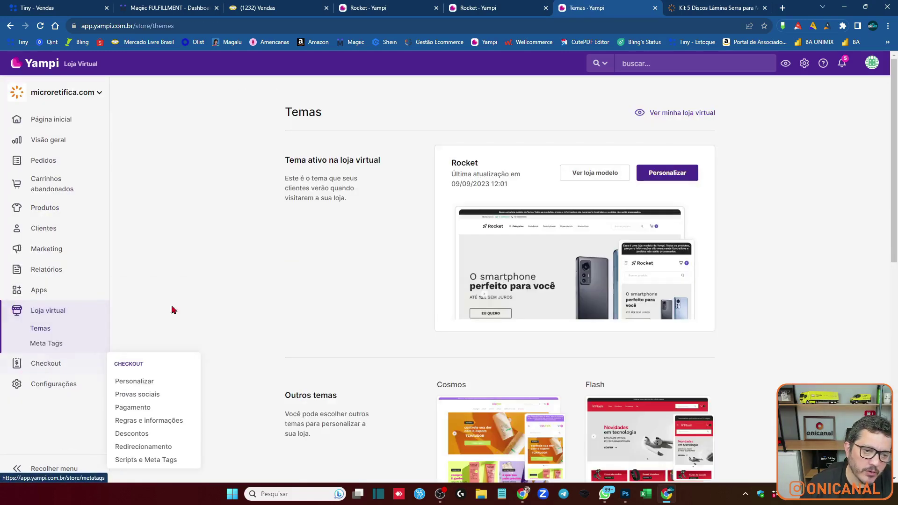
click(642, 174)
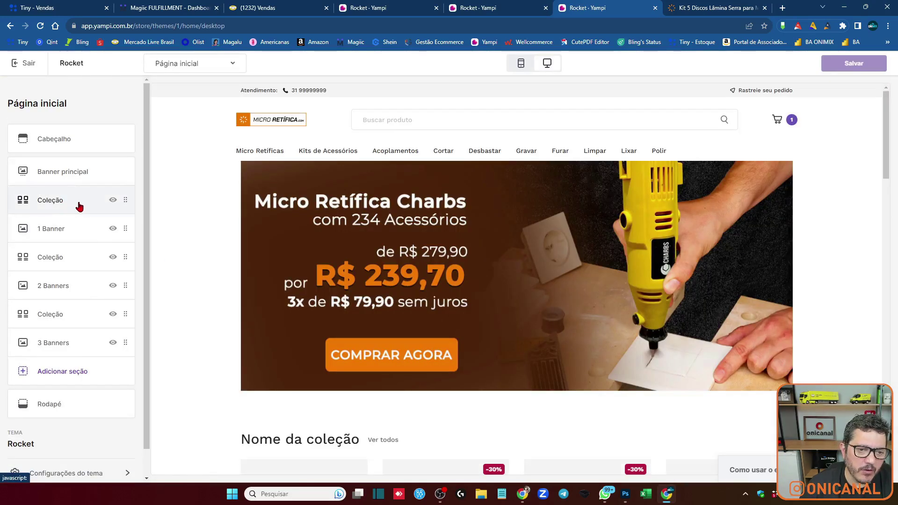
Step: Assign the Micro Retífica collection to the first Coleção section of the home page
click(79, 205)
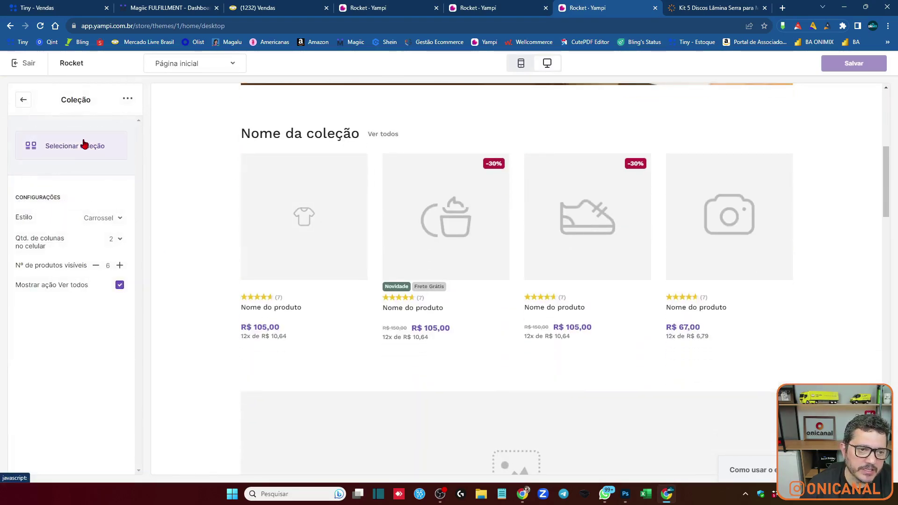
click(68, 155)
click(22, 185)
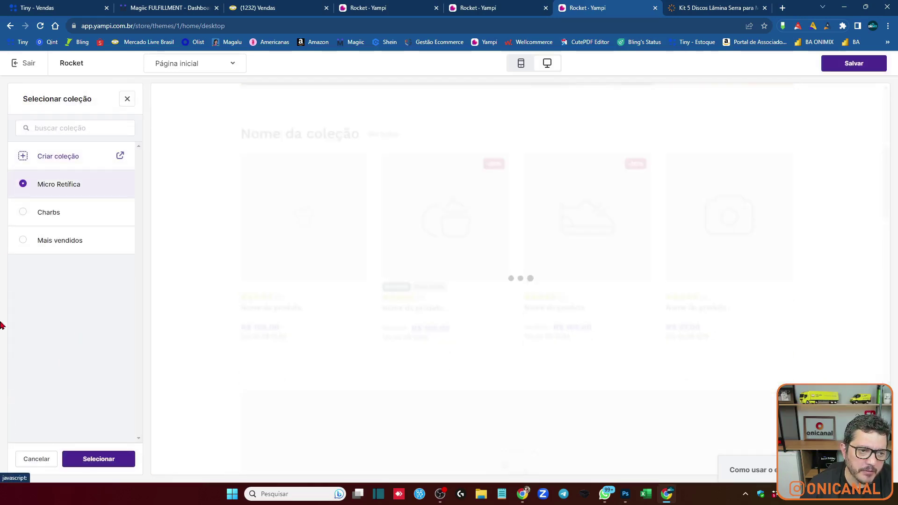
click(109, 462)
click(64, 325)
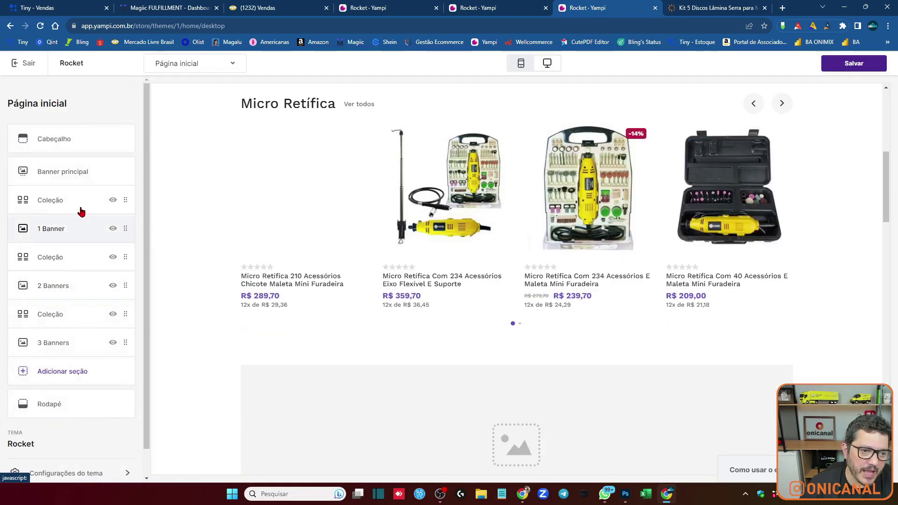
Step: Assign the Charbs collection to the second Coleção section, below 1 Banner
click(66, 258)
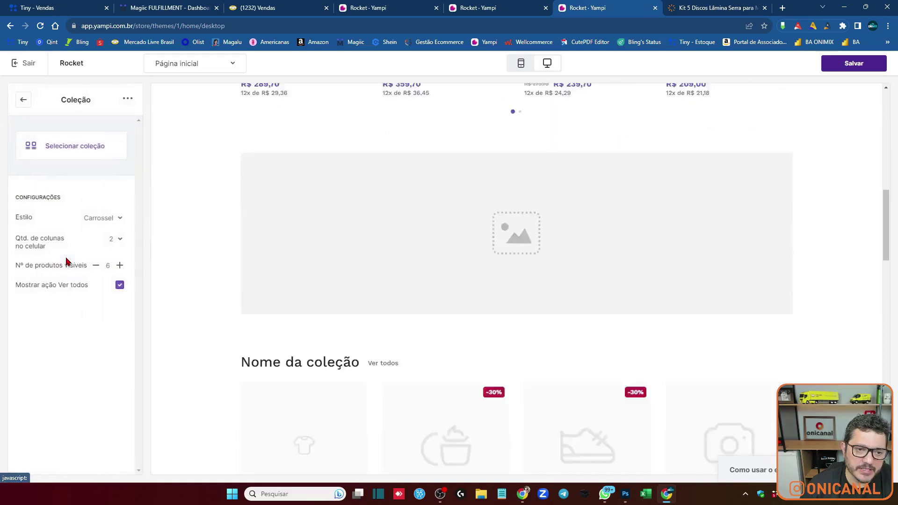
click(56, 147)
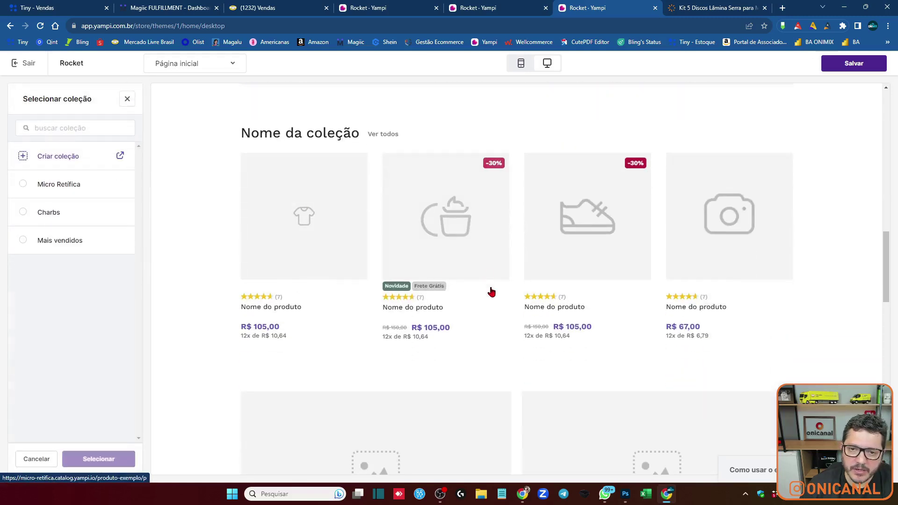
click(44, 213)
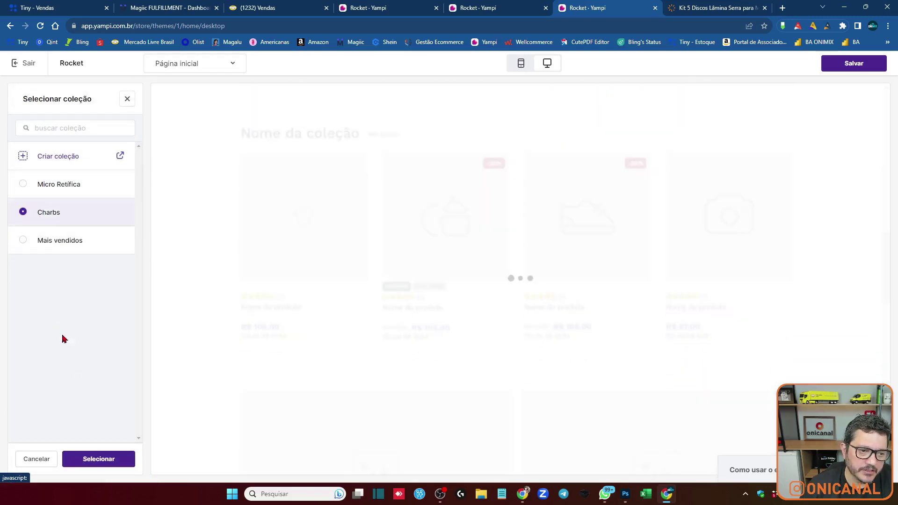
click(100, 460)
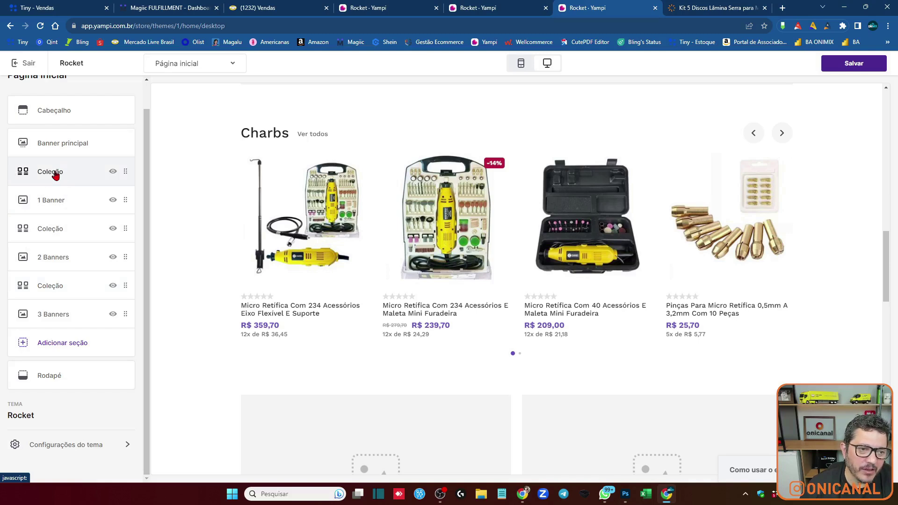
Step: Move the third Coleção section above 2 Banners so it directly follows the second Coleção section
scroll(54, 247, up, 1)
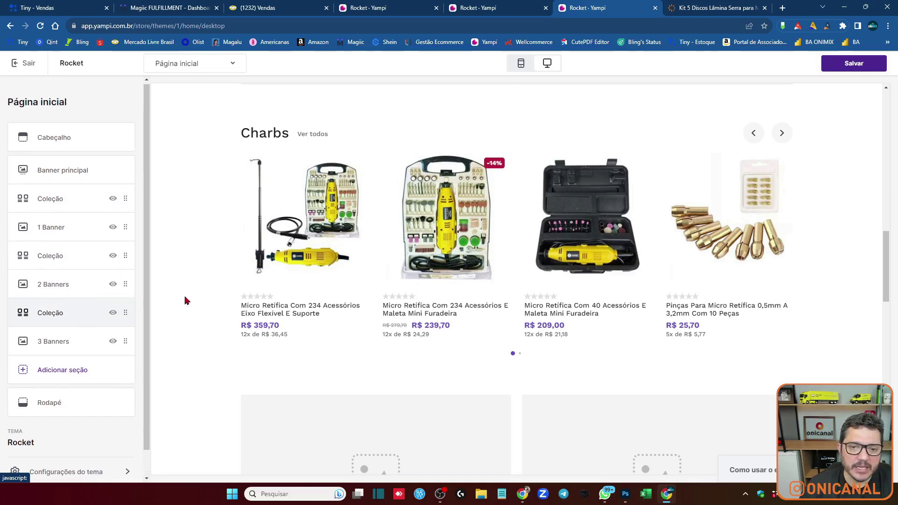
scroll(42, 290, down, 1)
drag(23, 290, 22, 249)
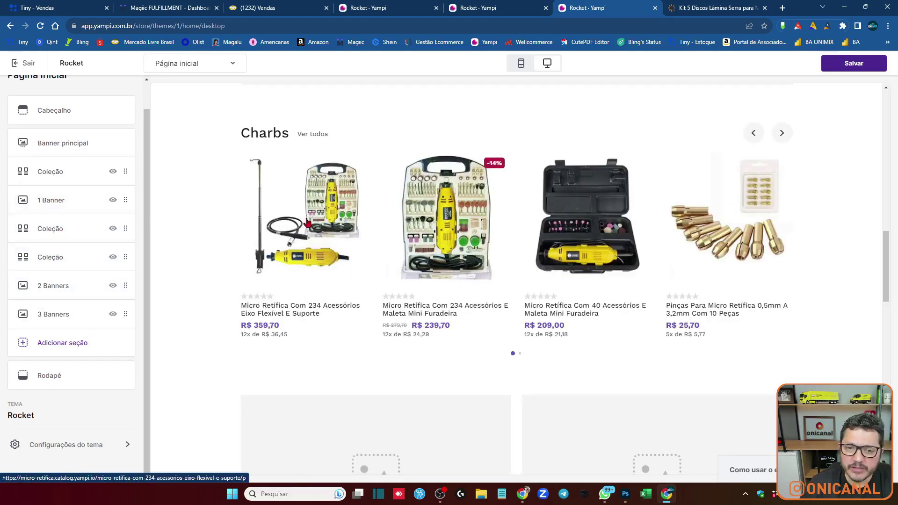
Step: Check the empty banner placeholders in the page preview and hide the 1 Banner, 2 Banners and 3 Banners sections
scroll(232, 223, down, 15)
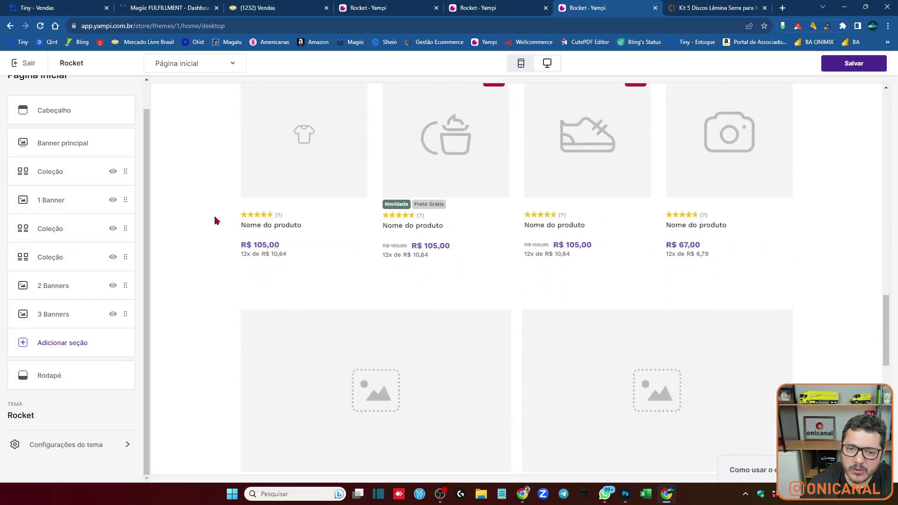
scroll(239, 201, down, 2)
scroll(374, 169, up, 1)
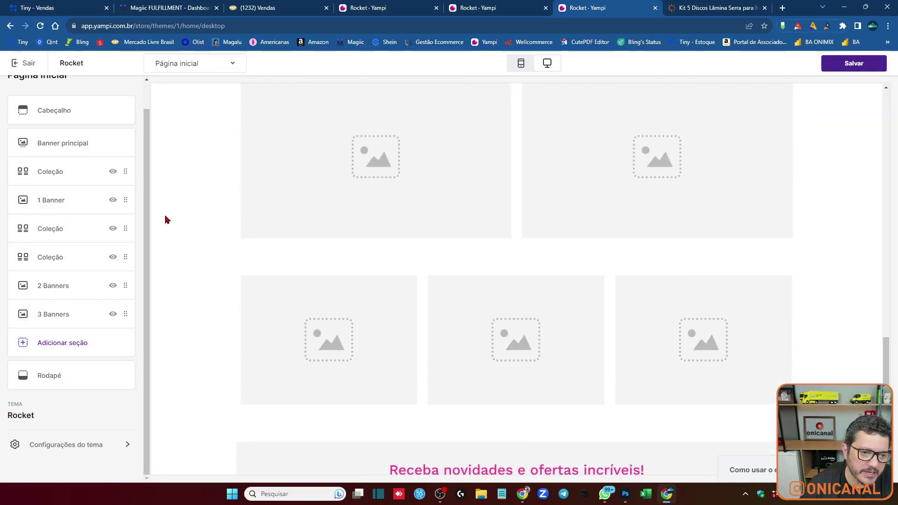
click(113, 285)
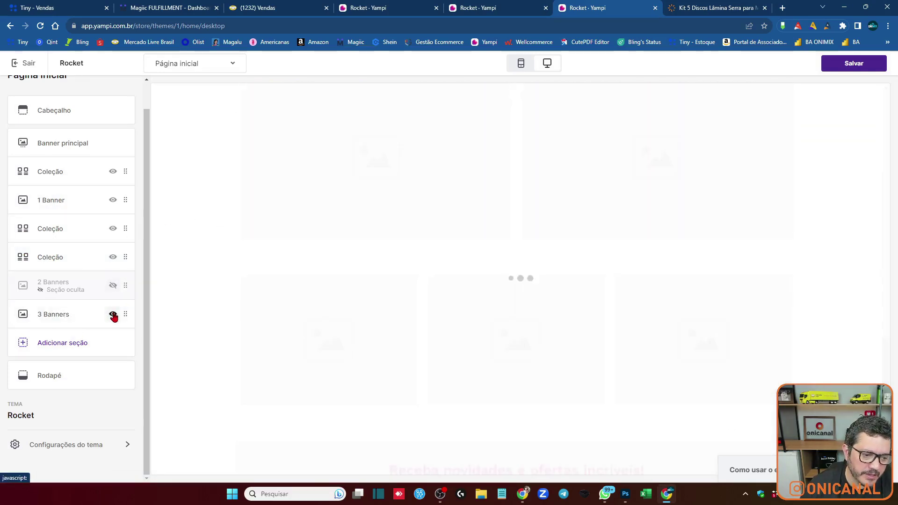
Step: Assign the Mais vendidos collection to the third Coleção section and return to the home page section list
click(61, 257)
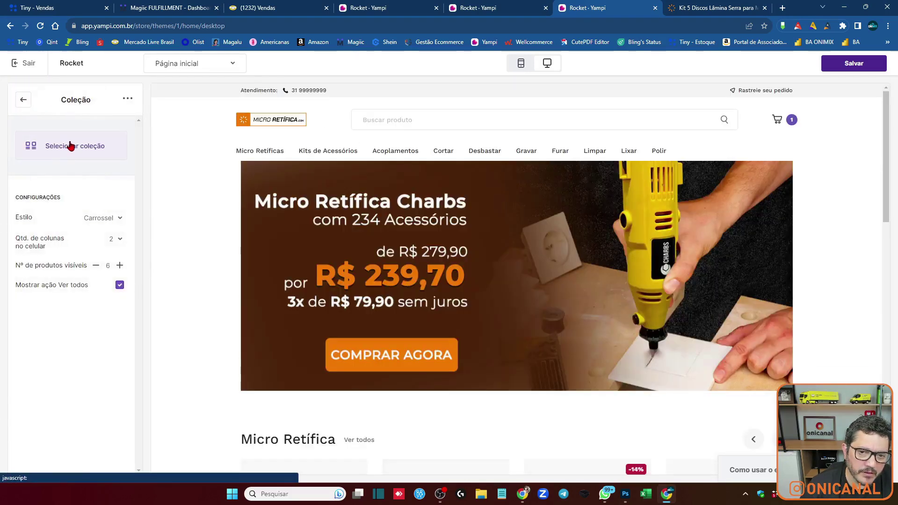
click(70, 146)
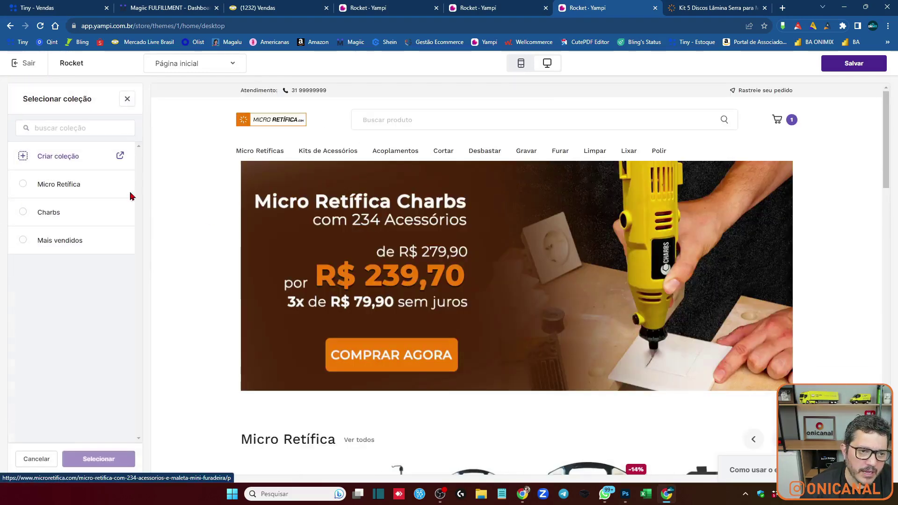
click(22, 240)
click(101, 464)
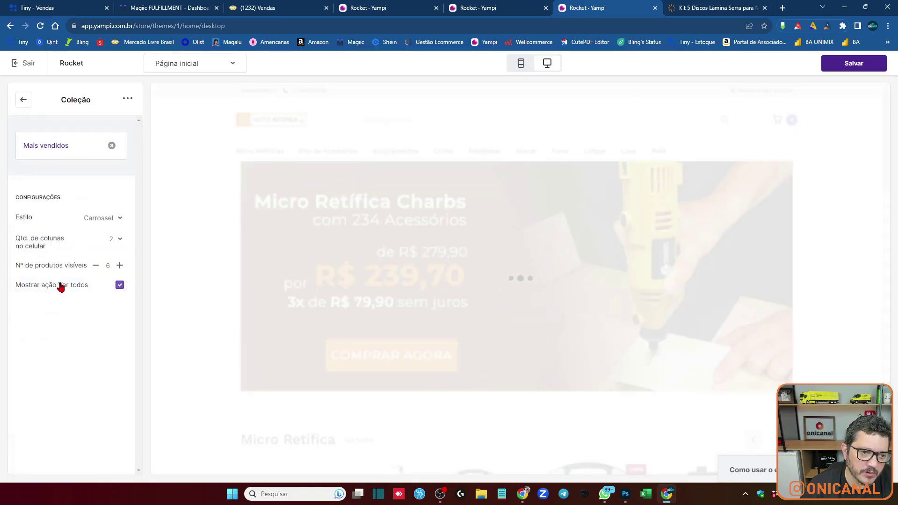
click(21, 107)
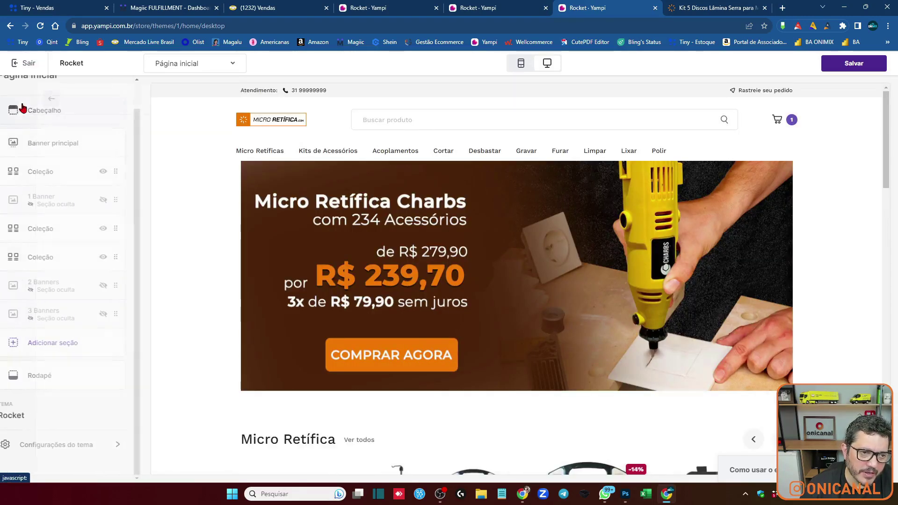
Step: Move the Mais vendidos Coleção section directly below Banner principal, save the theme and exit the editor
drag(20, 246, 20, 188)
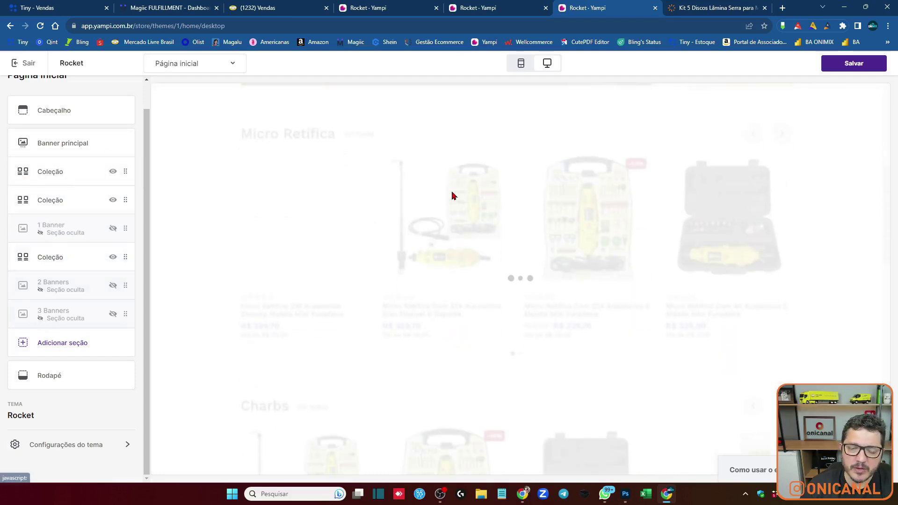
scroll(236, 286, down, 2)
scroll(233, 323, down, 9)
scroll(653, 271, down, 5)
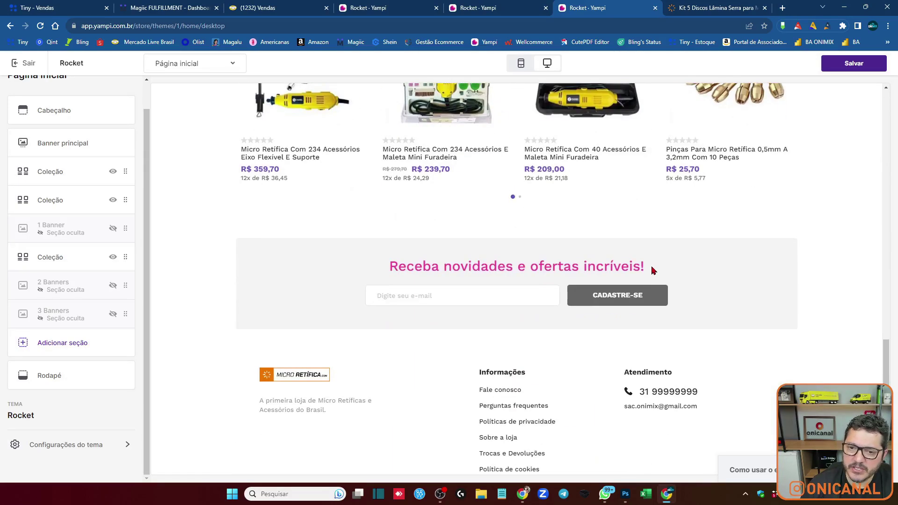
scroll(754, 267, up, 2)
scroll(754, 267, down, 3)
scroll(754, 267, up, 8)
click(854, 64)
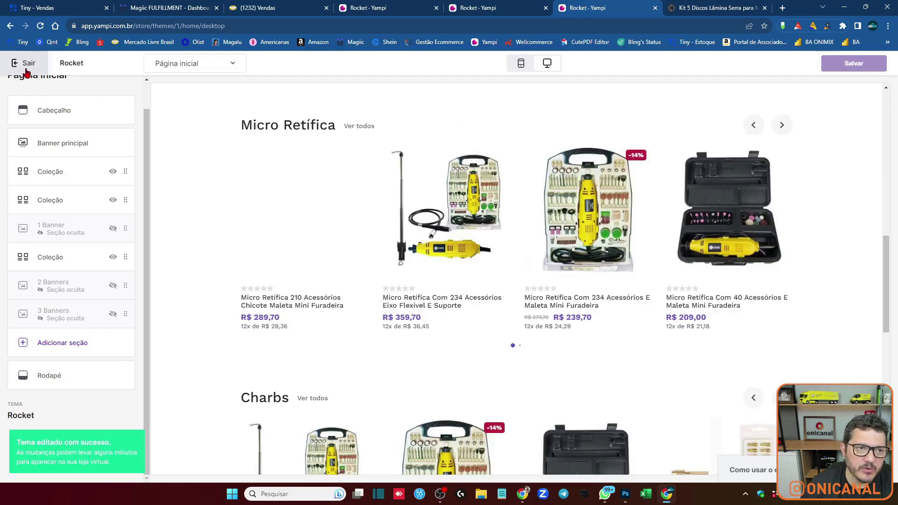
click(22, 63)
Step: Switch to the published store and check the product carousels of the Mais vendidos, Micro Retífica and Charbs collections
key(ctrl+Tab)
click(683, 127)
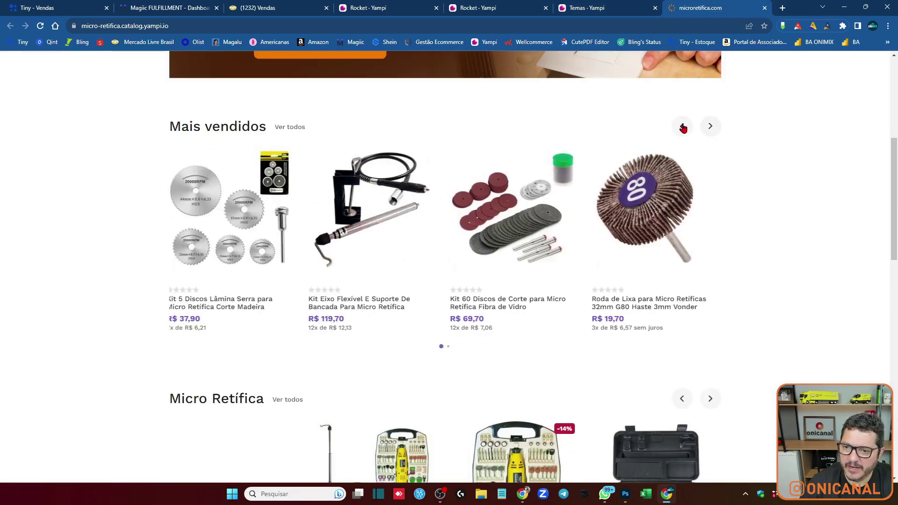
click(711, 127)
scroll(758, 169, down, 3)
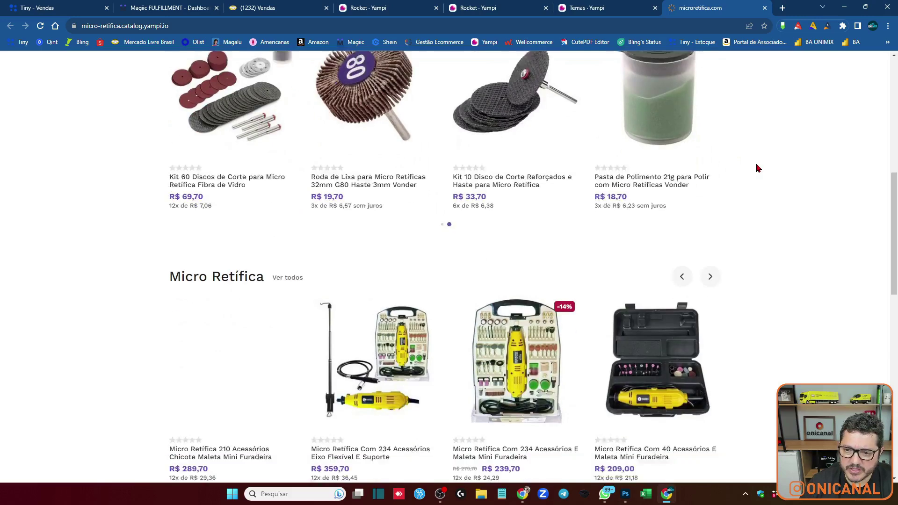
click(711, 260)
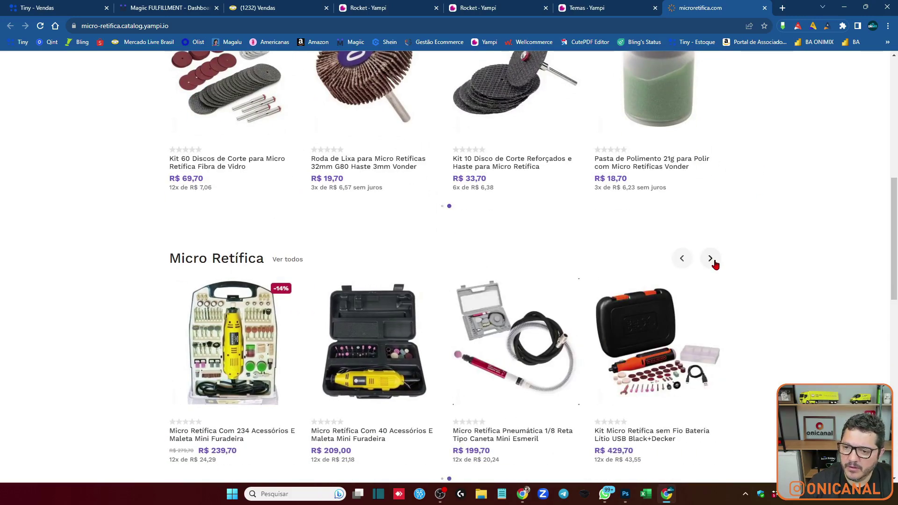
scroll(810, 166, down, 6)
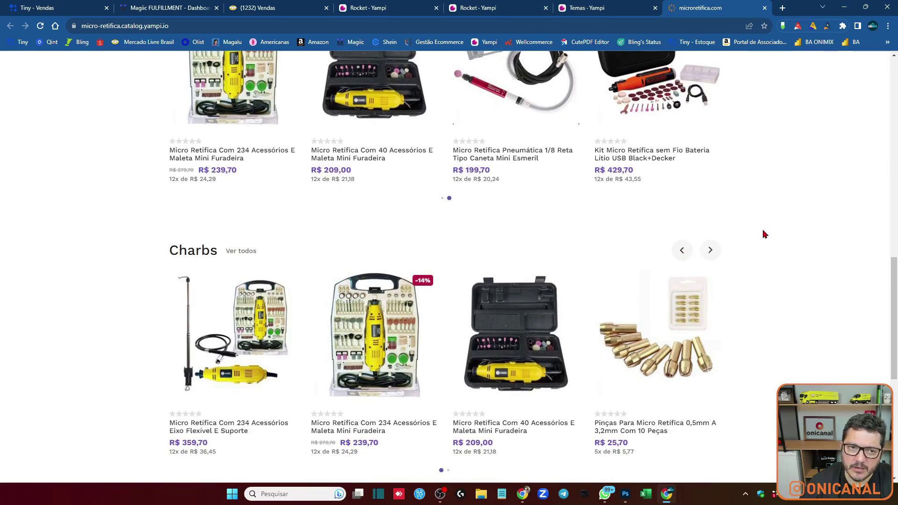
scroll(764, 232, up, 12)
scroll(766, 229, down, 7)
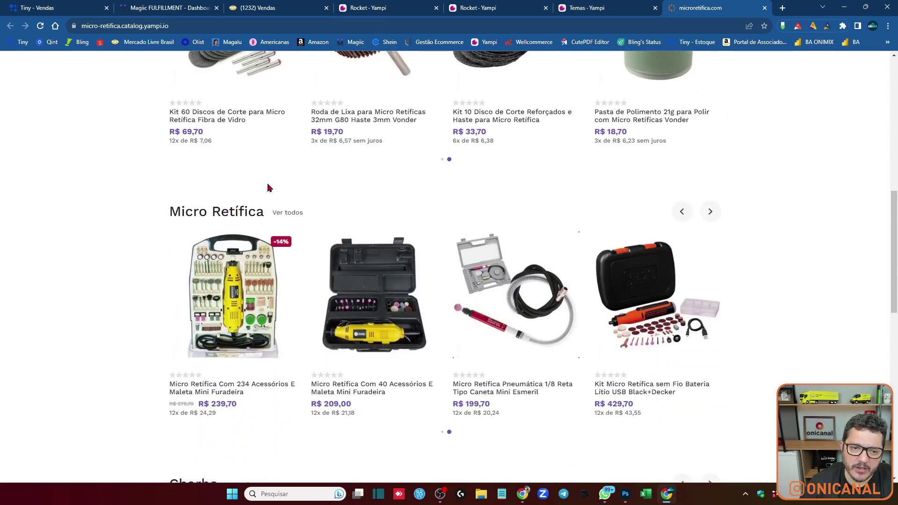
Step: View the complete Micro Retífica collection listing, look through its products and return to the store's home page
click(288, 214)
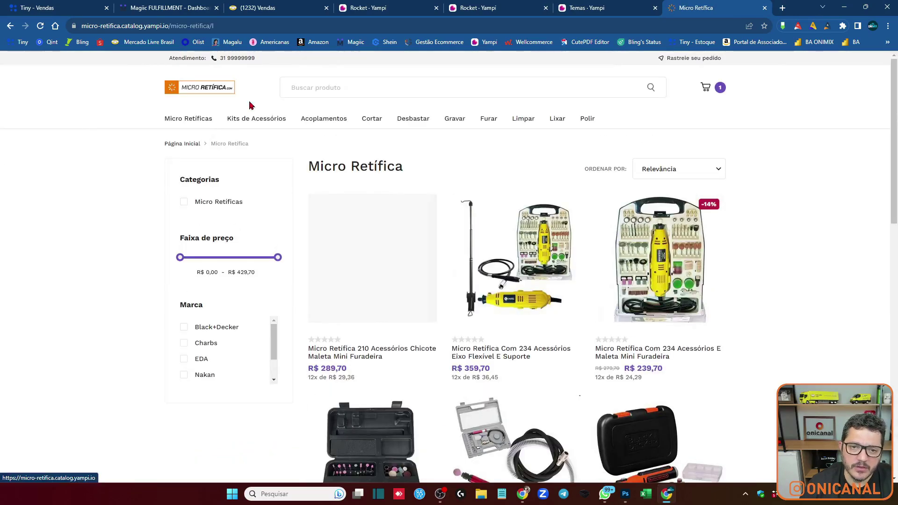
scroll(748, 162, down, 10)
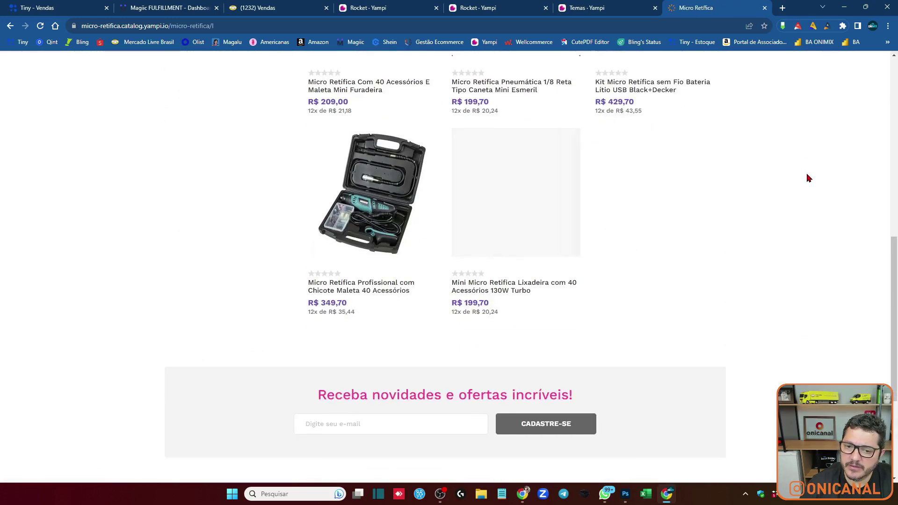
key(alt+Left)
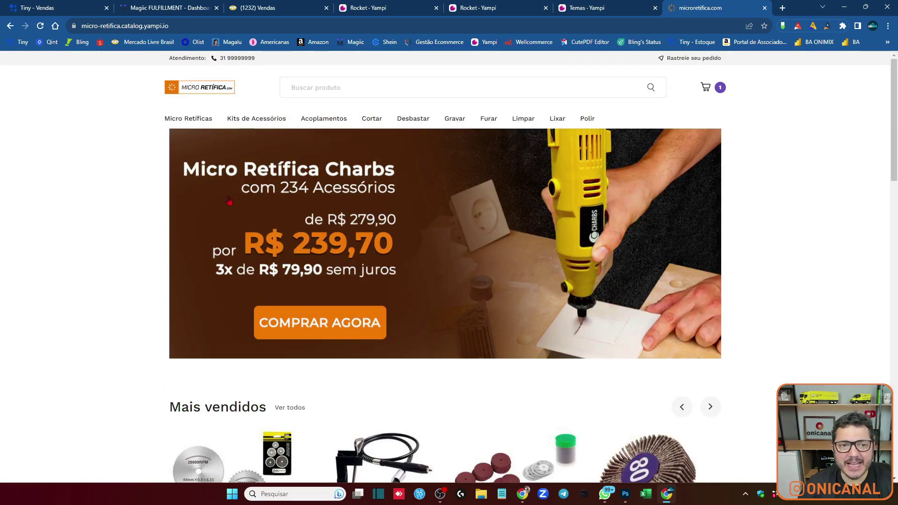
Step: Open the Micro Retífica 210 Acessórios product from the Micro Retífica carousel and reload its page to check the missing image
scroll(762, 223, down, 7)
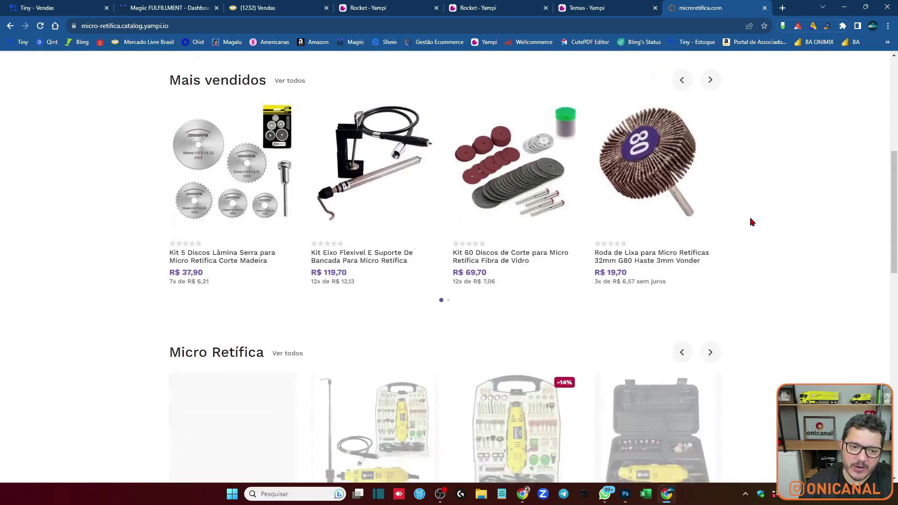
scroll(772, 232, down, 4)
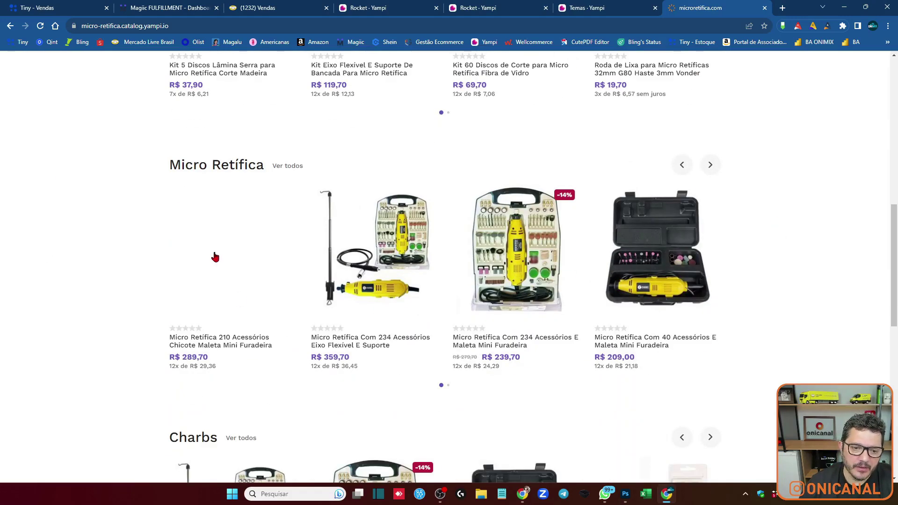
click(215, 257)
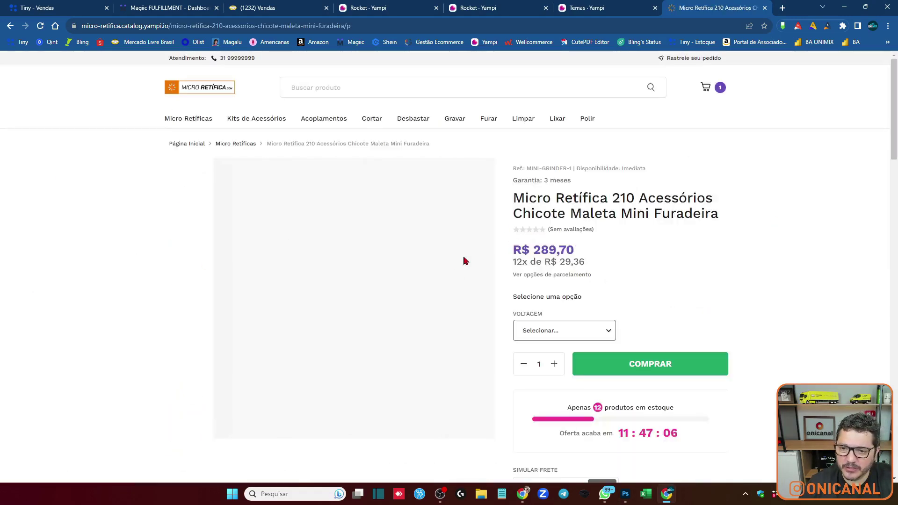
right_click(707, 8)
click(716, 63)
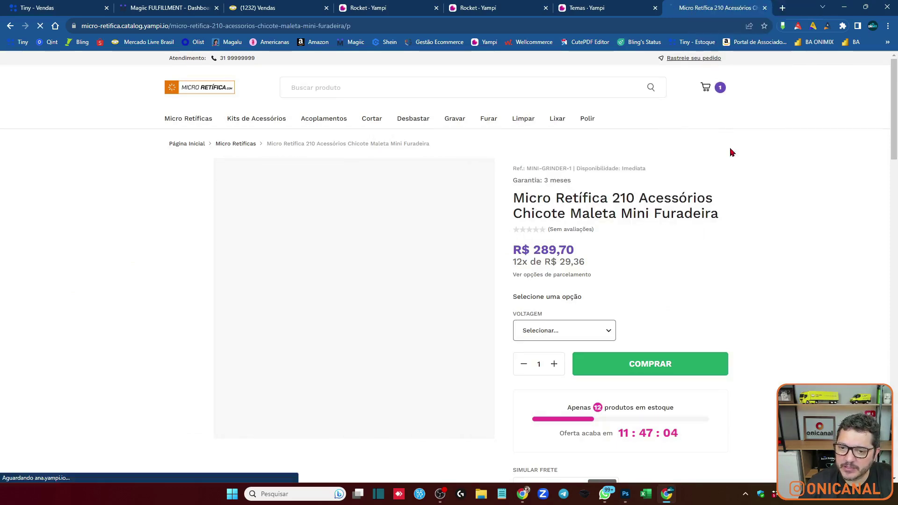
scroll(758, 221, down, 4)
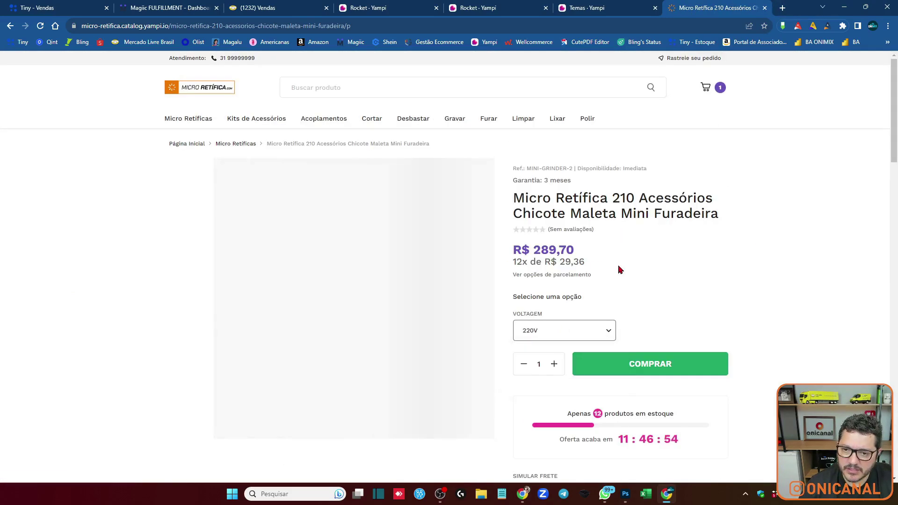
Step: Look through the Micro Retíficas category page, then return to the store's home page and review its collections
click(198, 125)
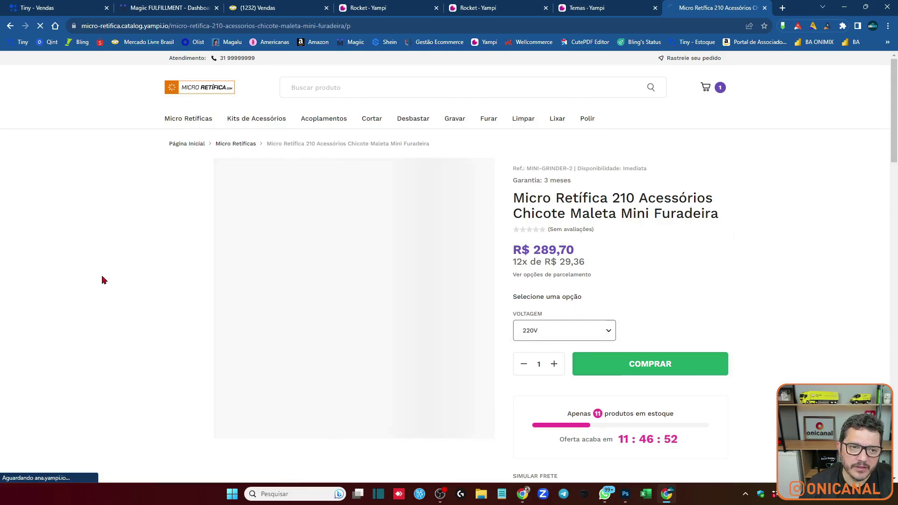
scroll(837, 229, down, 7)
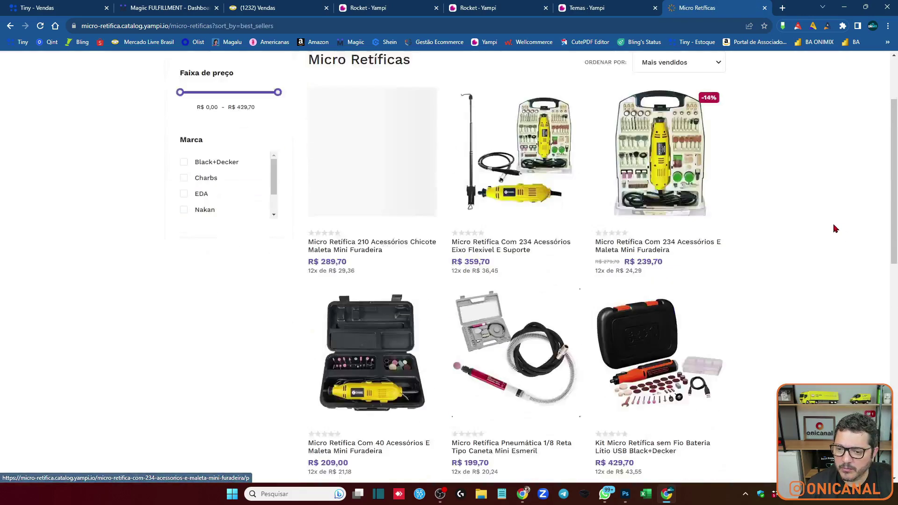
scroll(386, 267, up, 6)
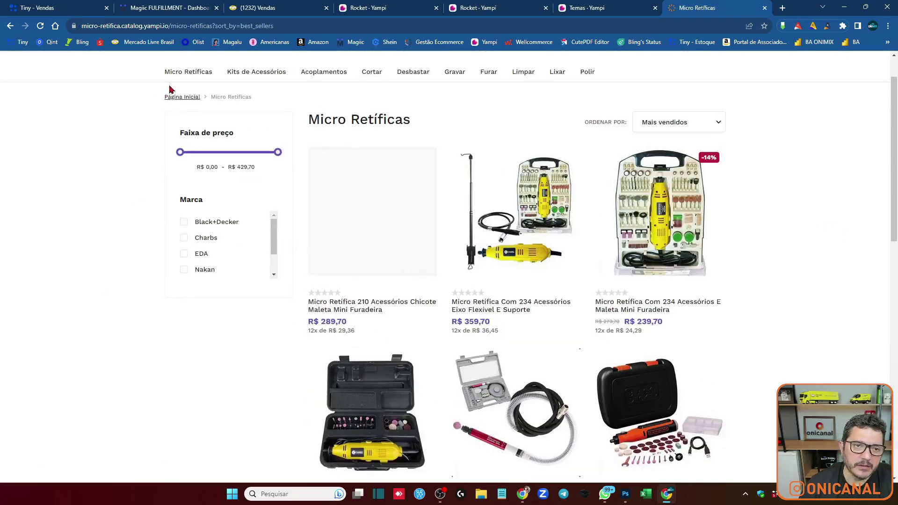
scroll(140, 257, up, 1)
click(204, 88)
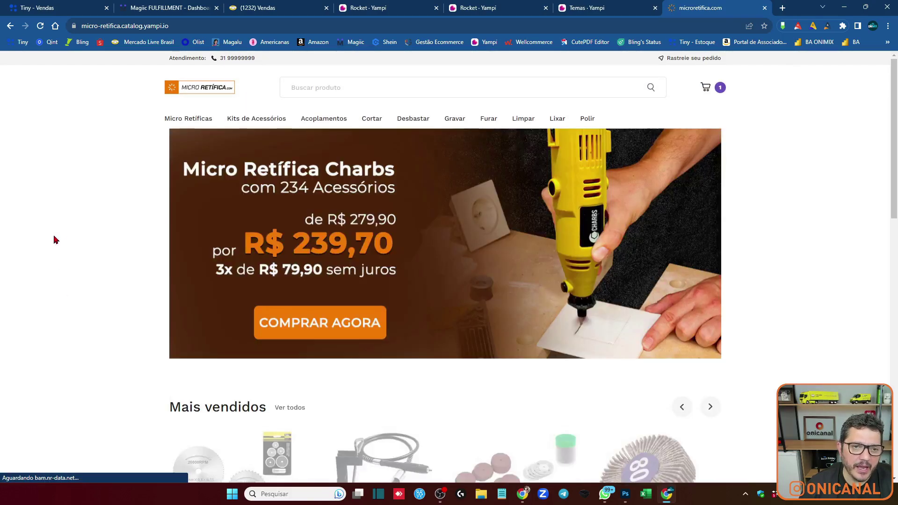
scroll(86, 218, down, 9)
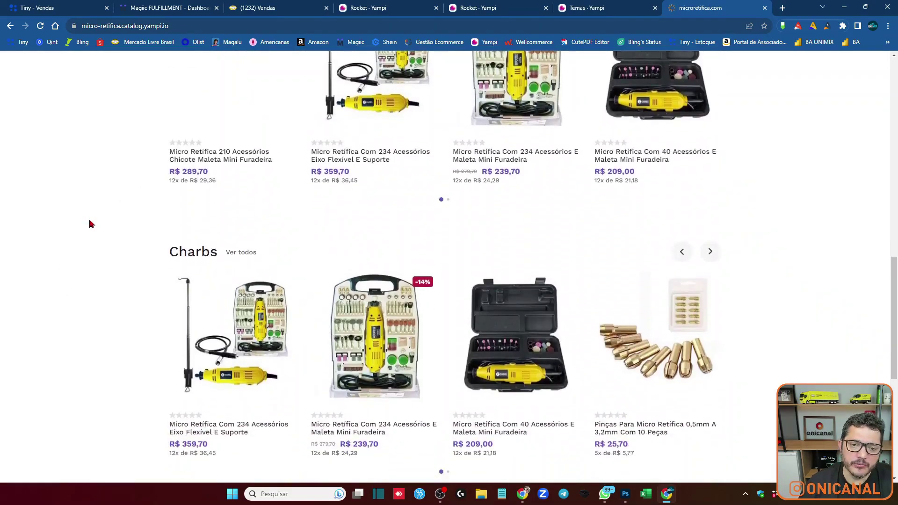